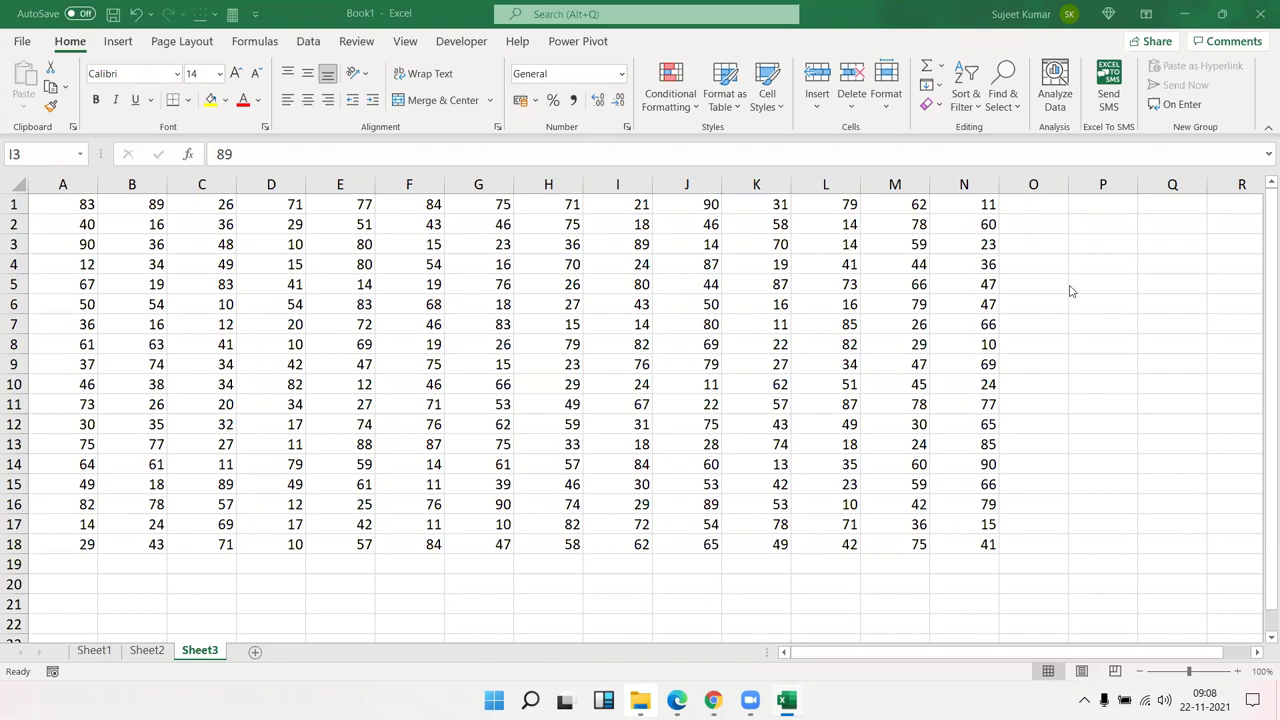
- Select E4:J8 and J10, then open Protect Sheet from the Sheet3 tab and cancel it
drag(380, 264, 706, 344)
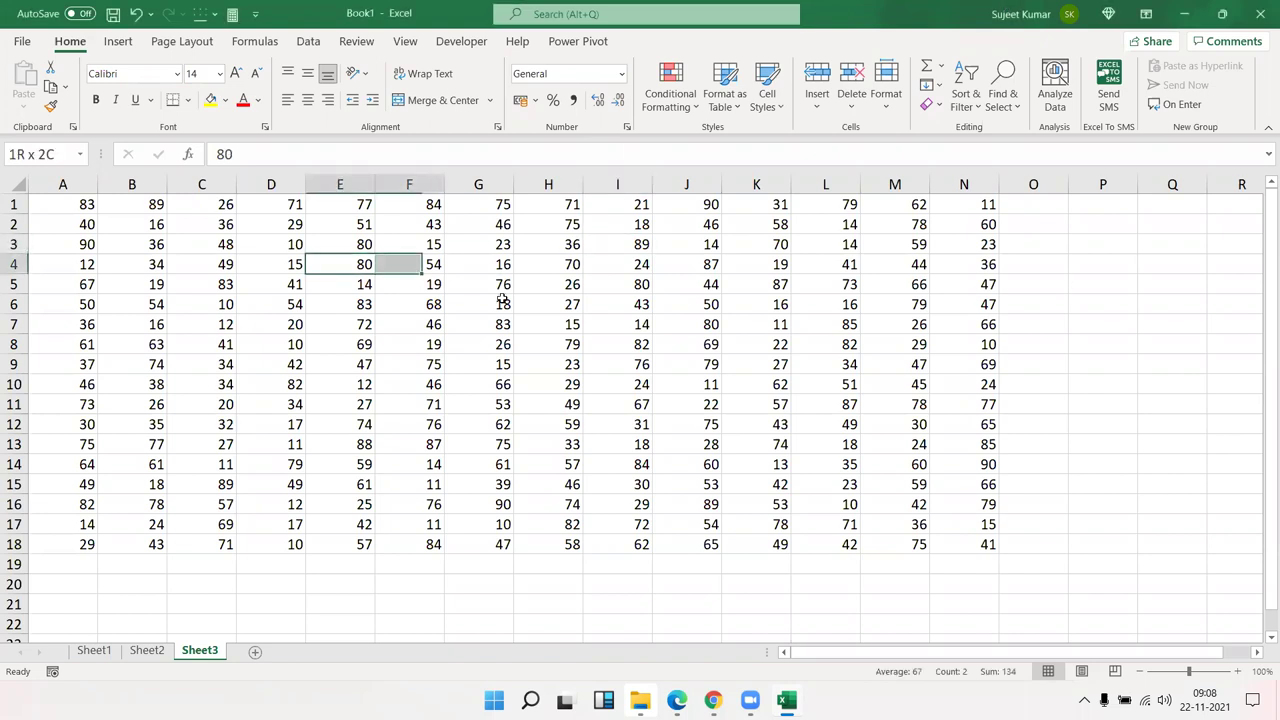
click(660, 382)
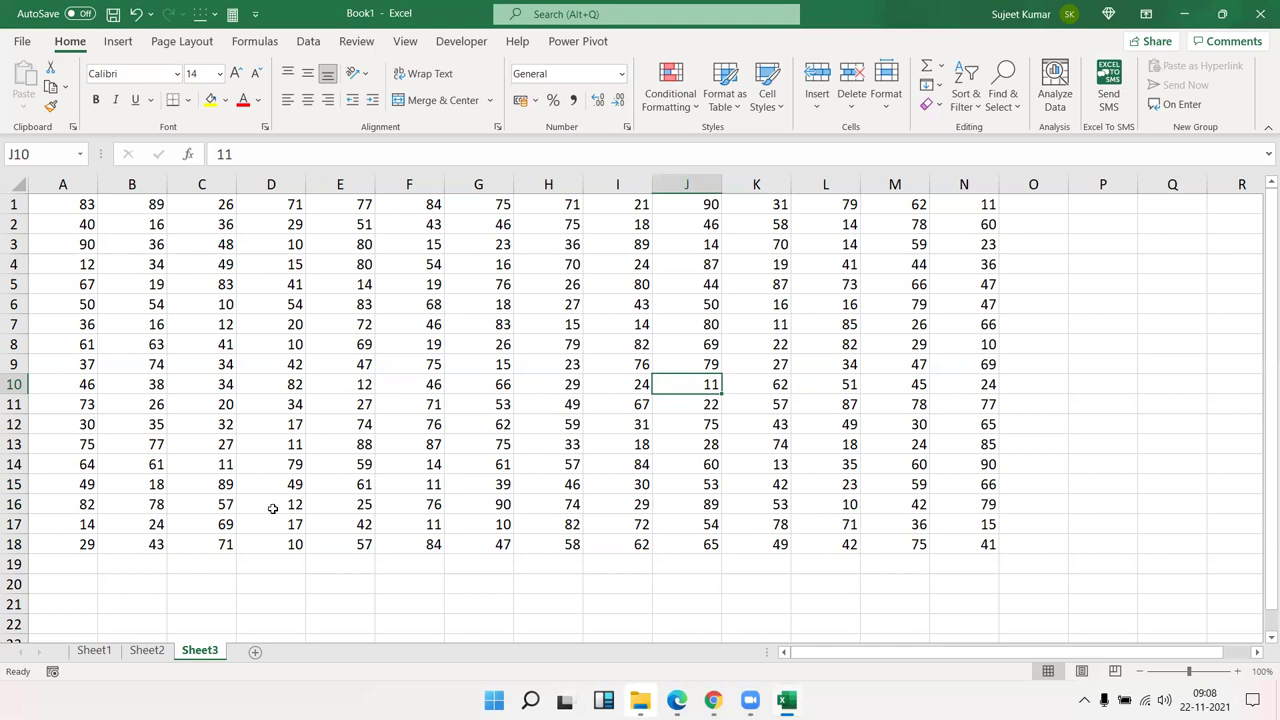
right_click(203, 652)
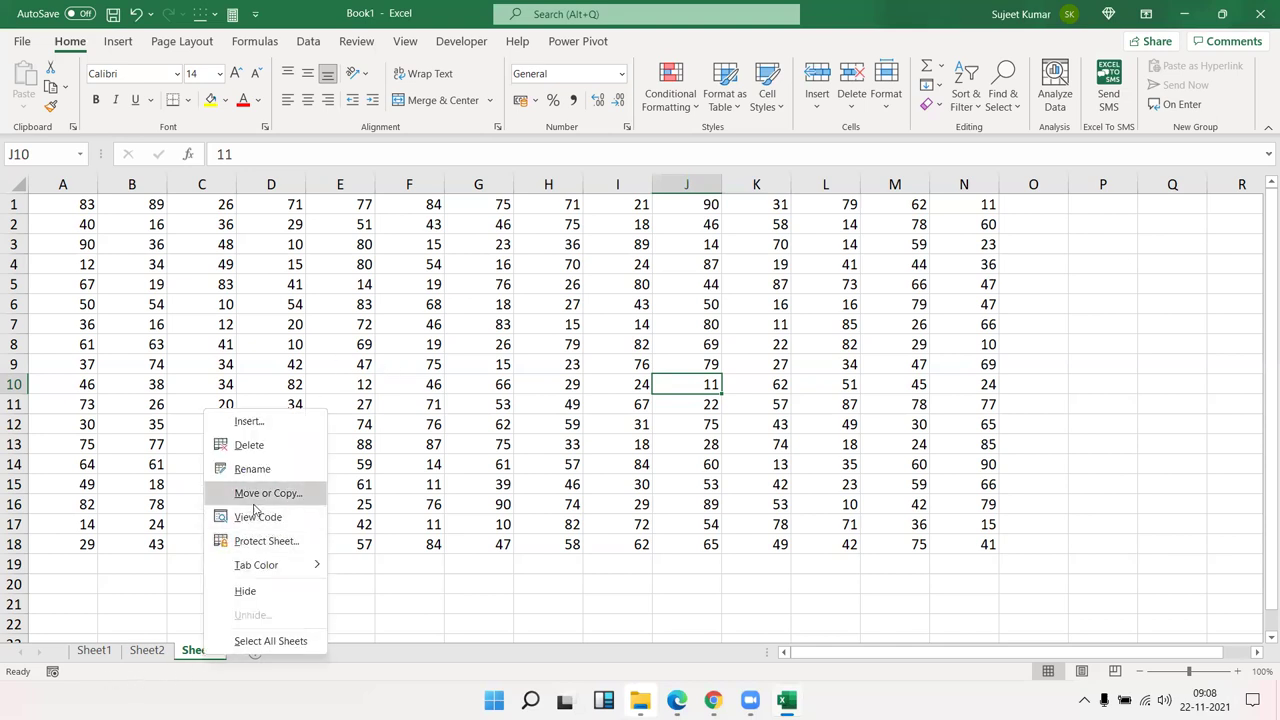
click(266, 541)
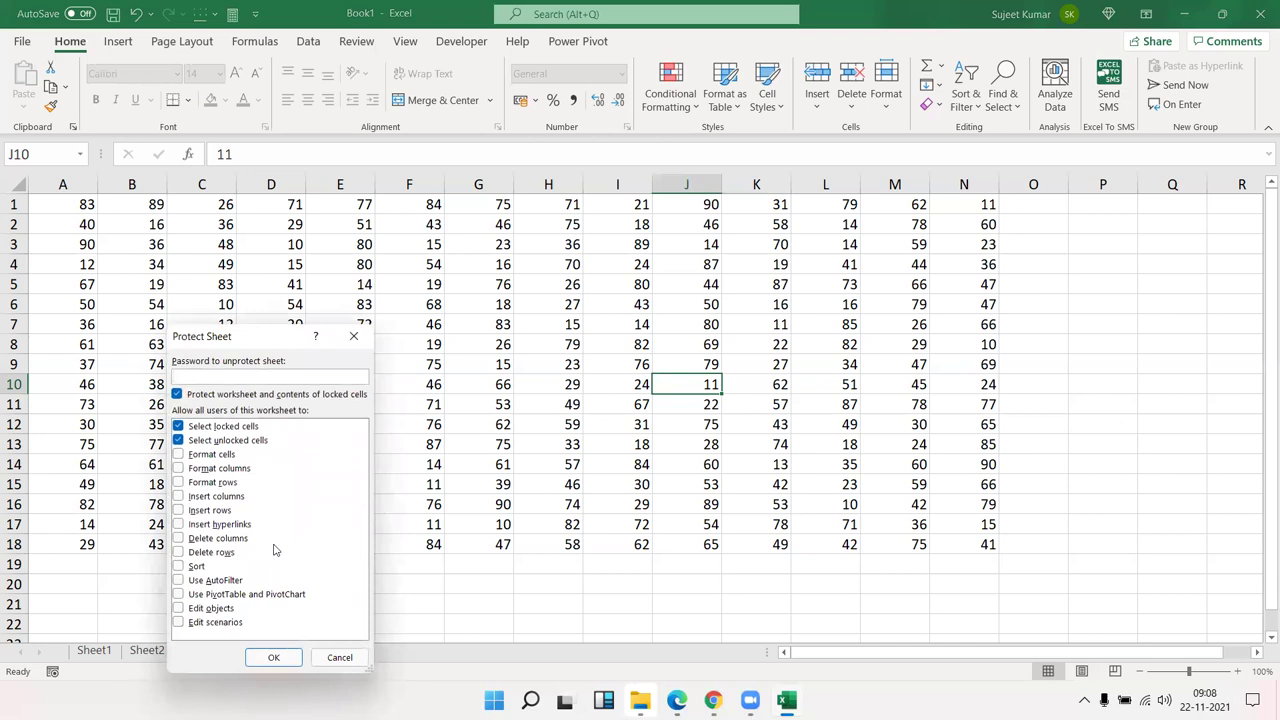
key(Escape)
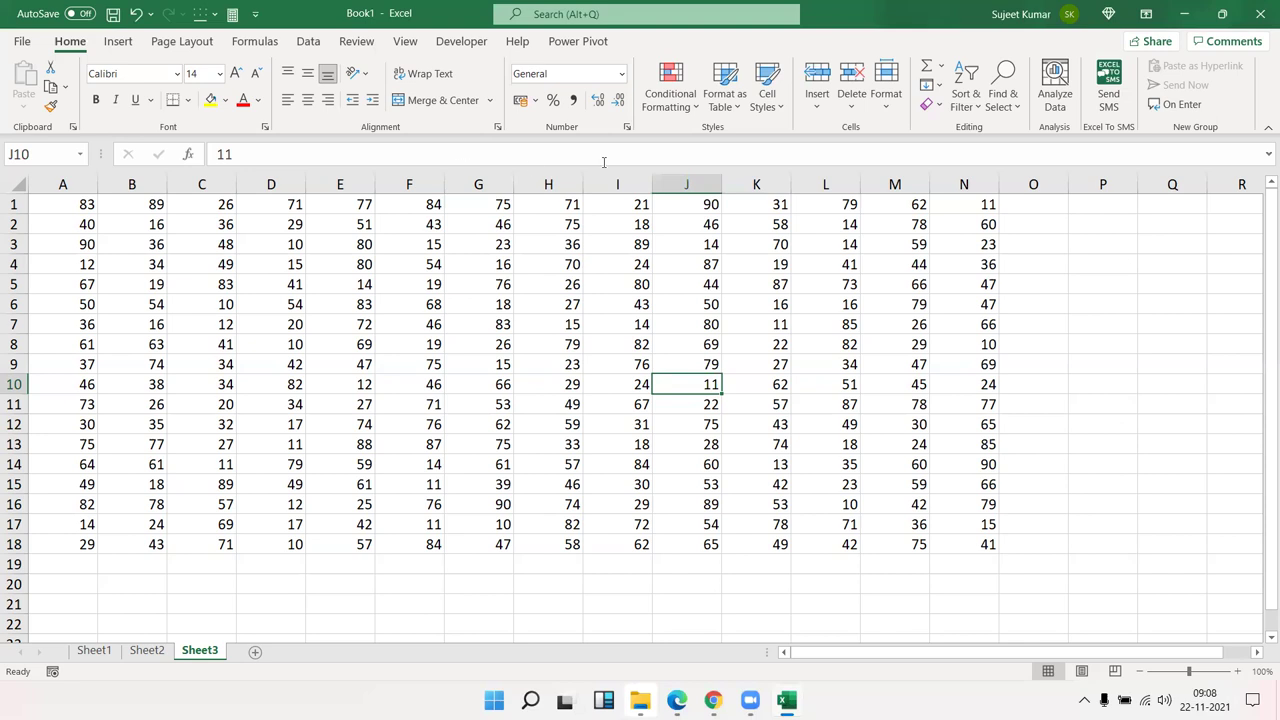
- Open Protect Sheet via Home > Format, close it unprotected, and switch to the Review tab
click(890, 114)
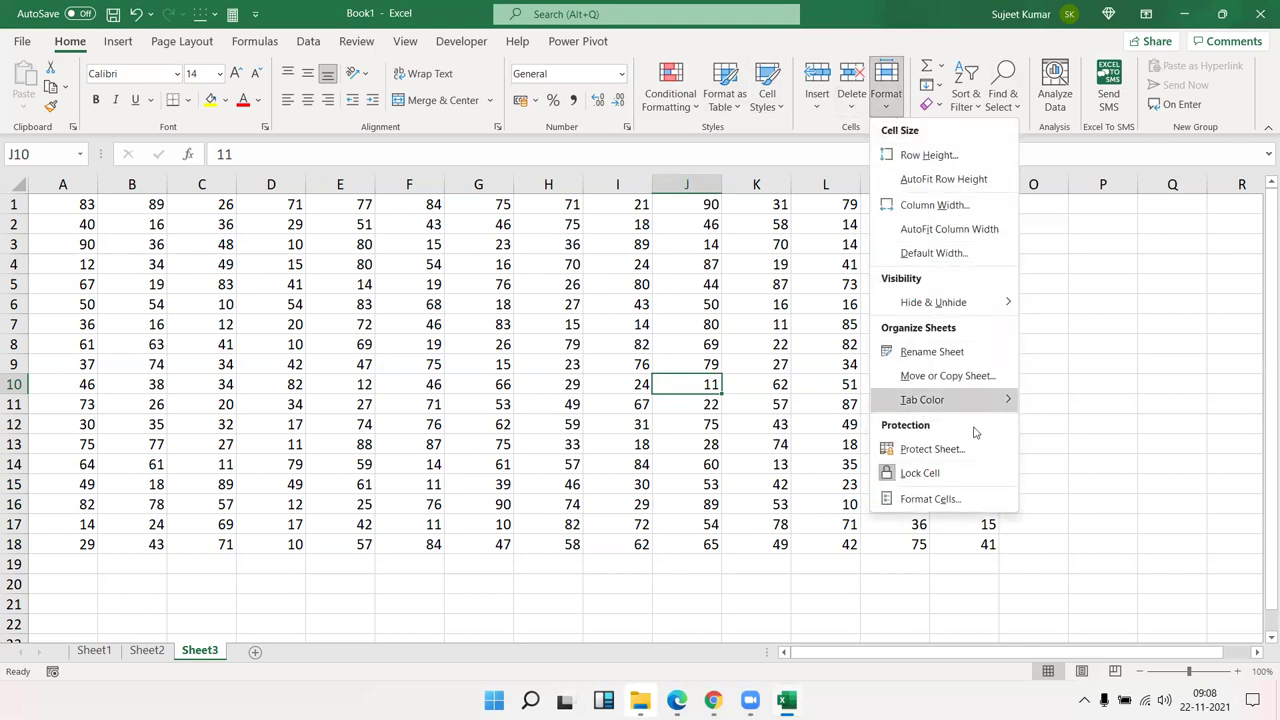
click(918, 451)
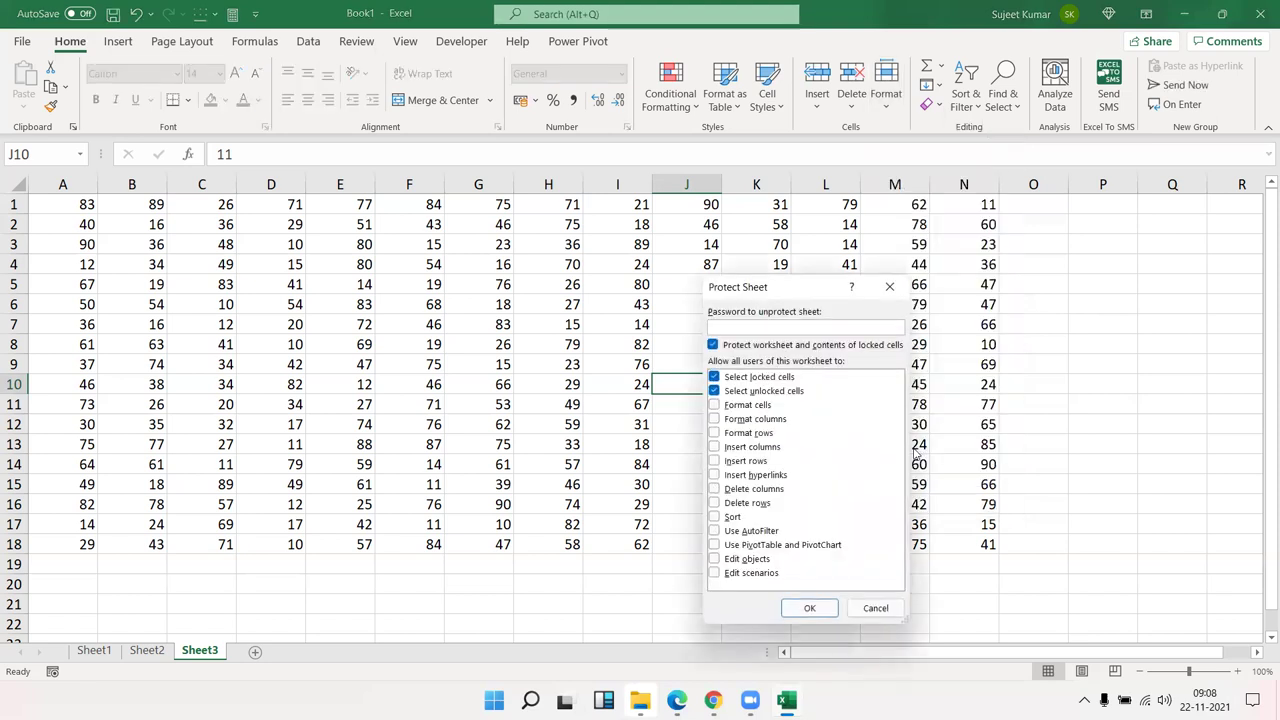
click(889, 286)
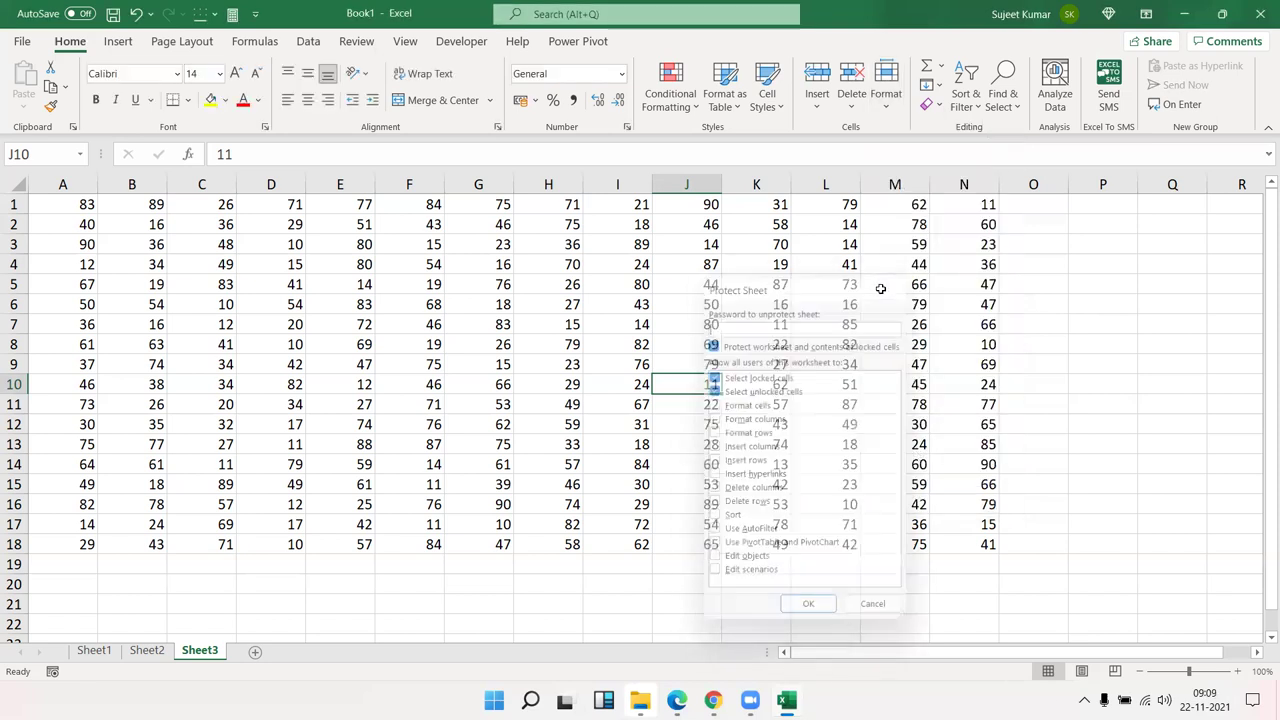
click(358, 44)
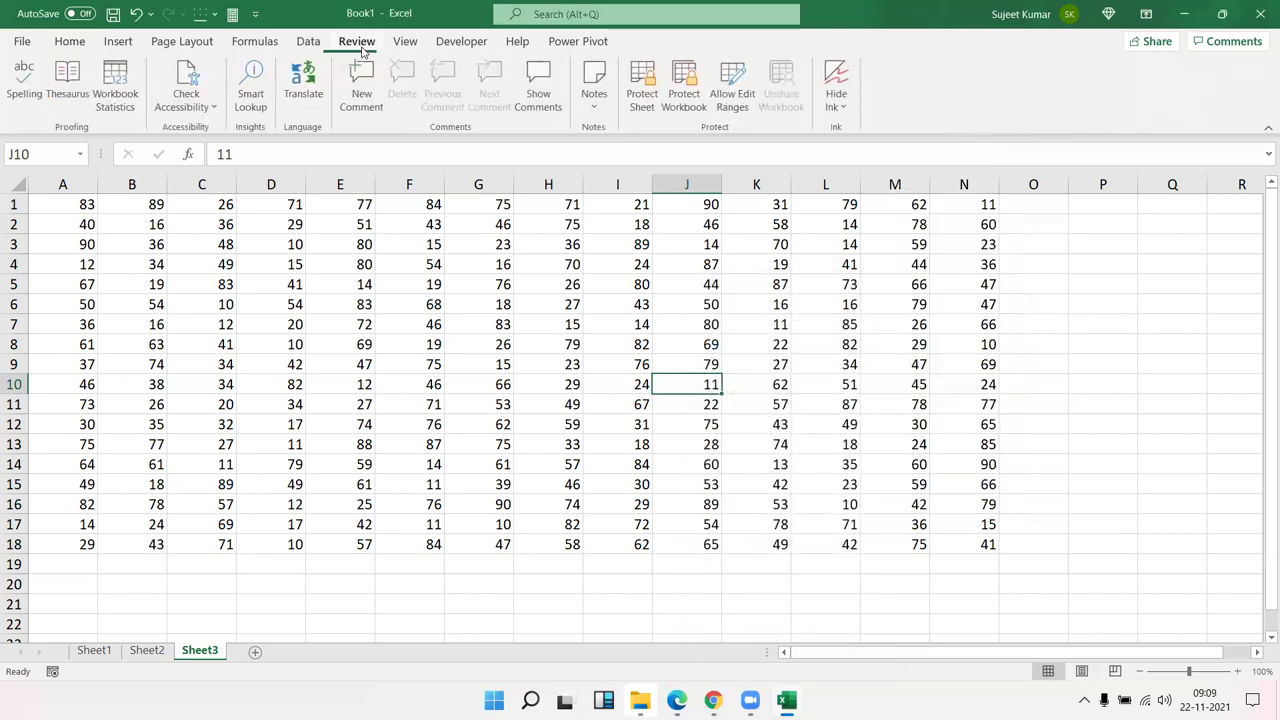
- Protect Sheet3 from the Review tab with a password, re-entering it to confirm
click(652, 113)
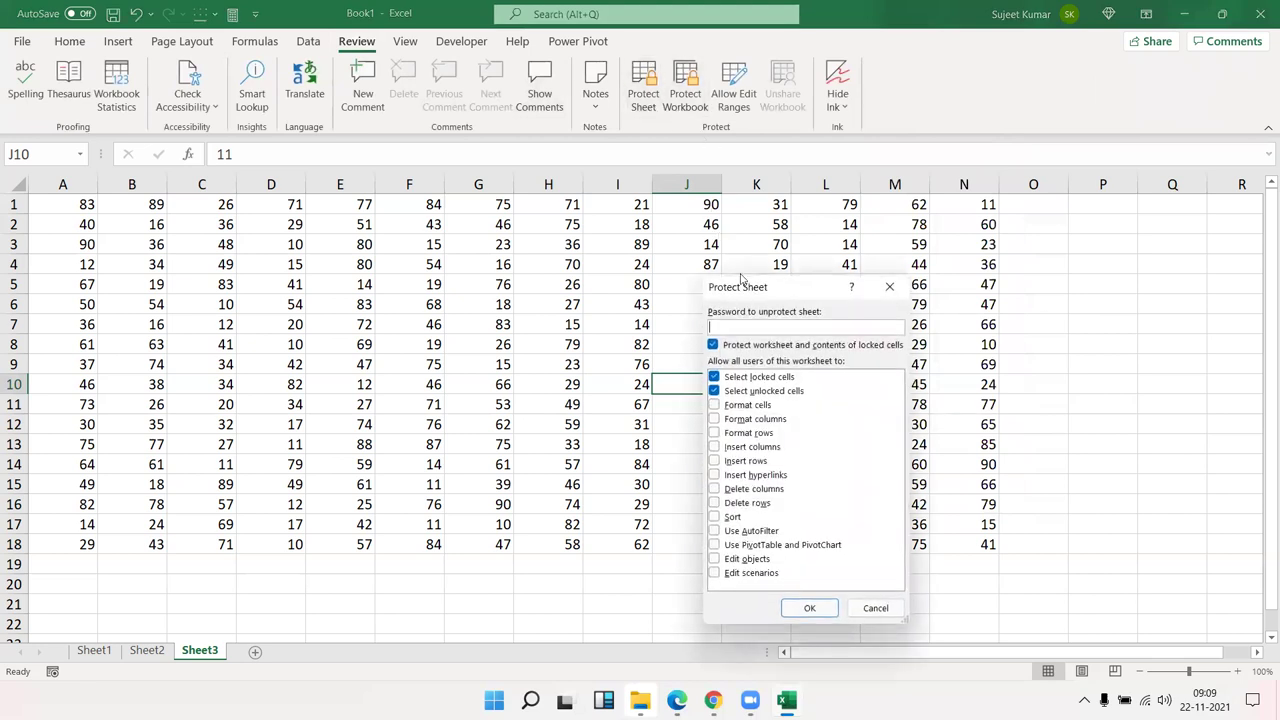
drag(725, 291, 409, 233)
text(1)
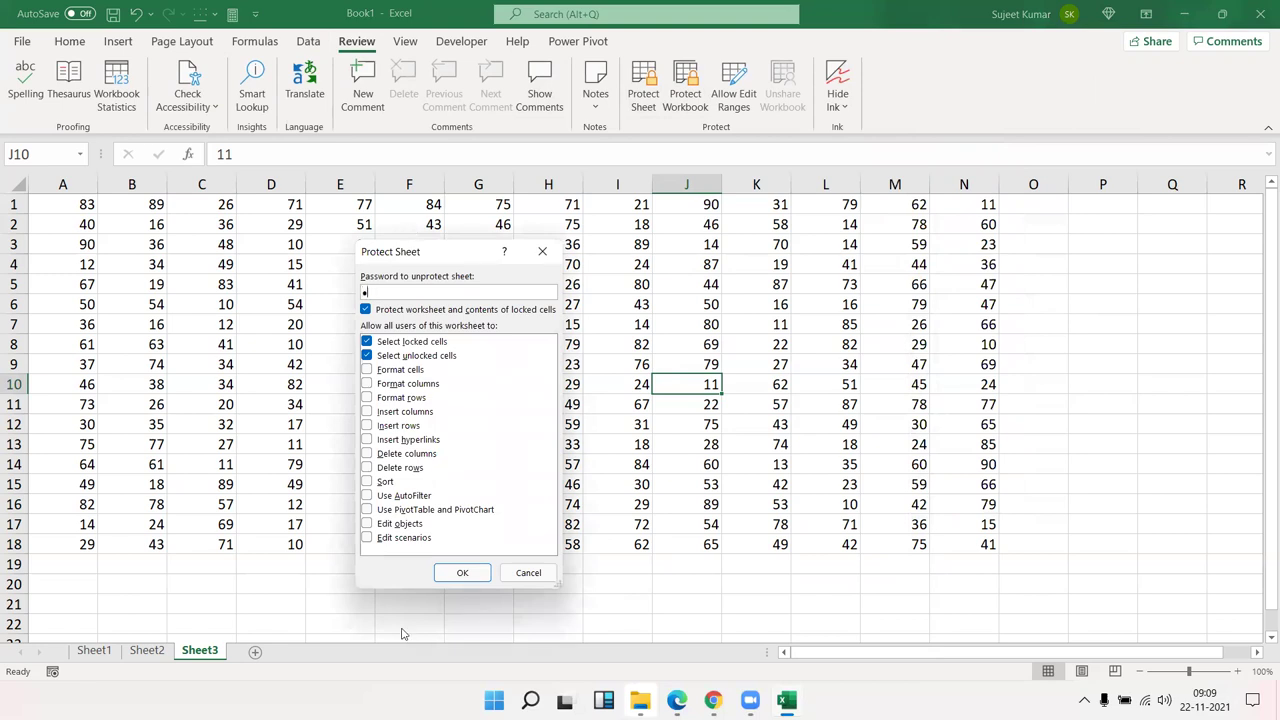
click(449, 581)
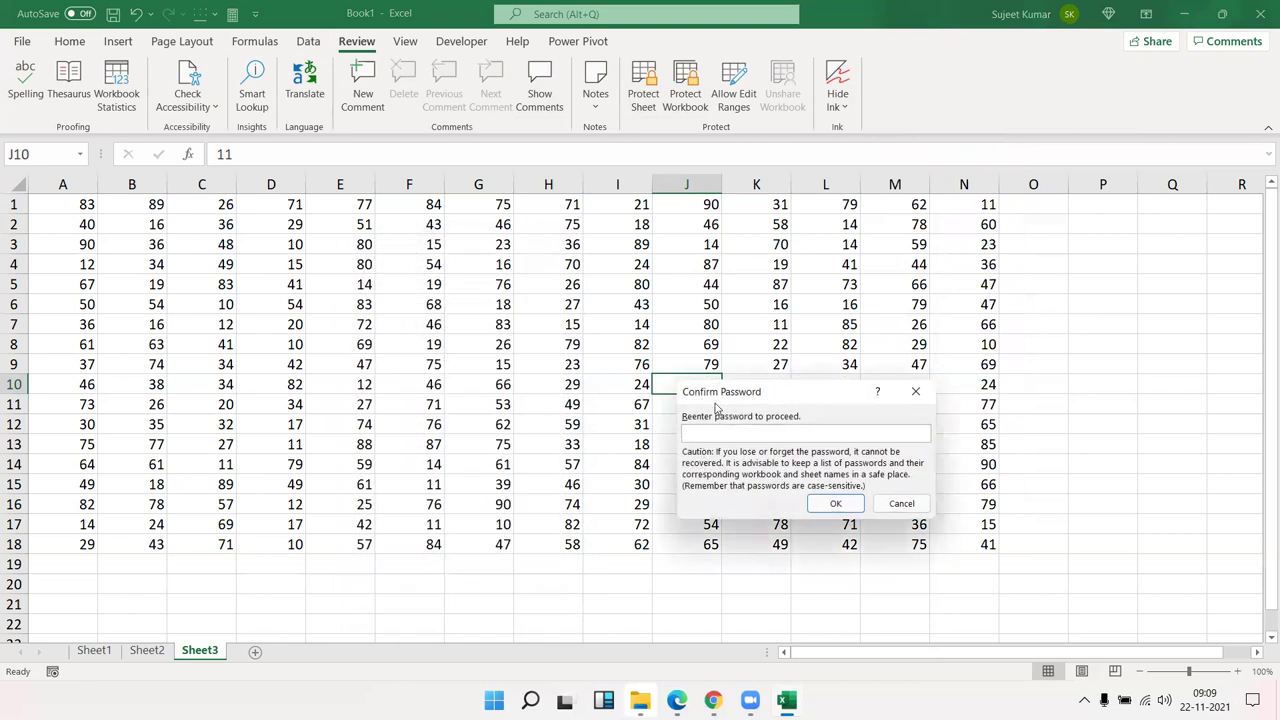
drag(696, 391, 381, 318)
text(1)
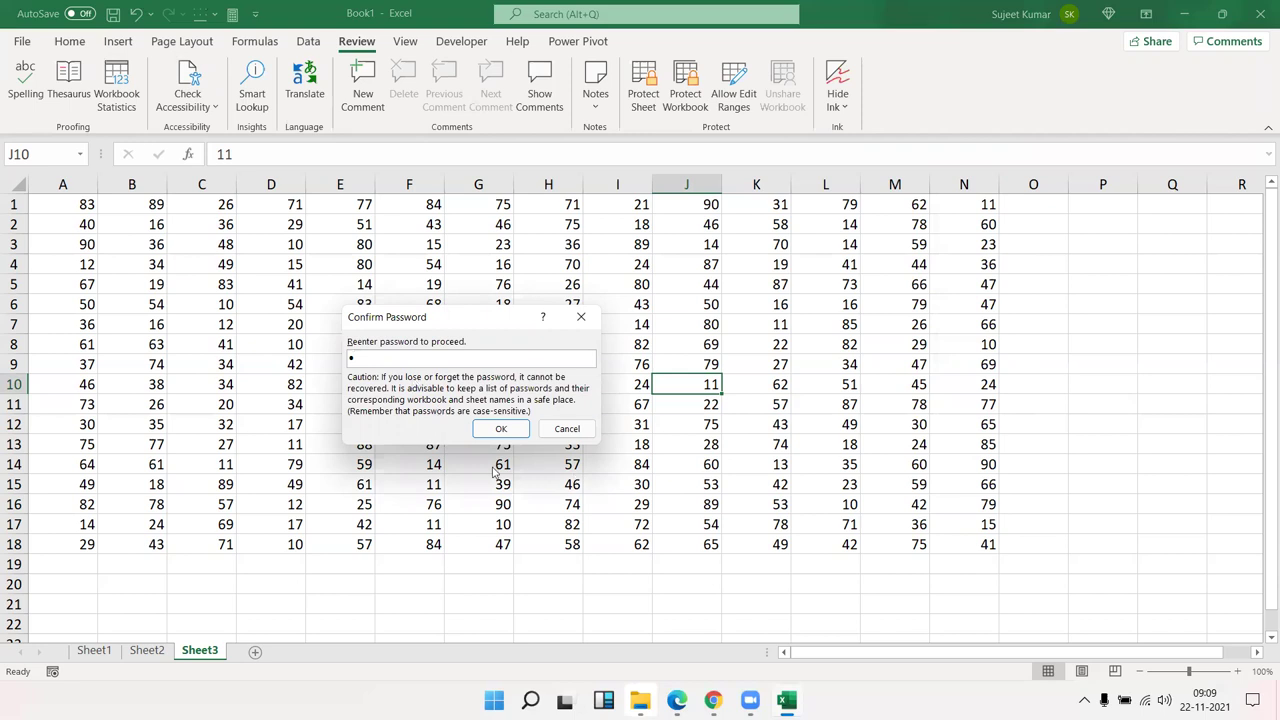
click(502, 427)
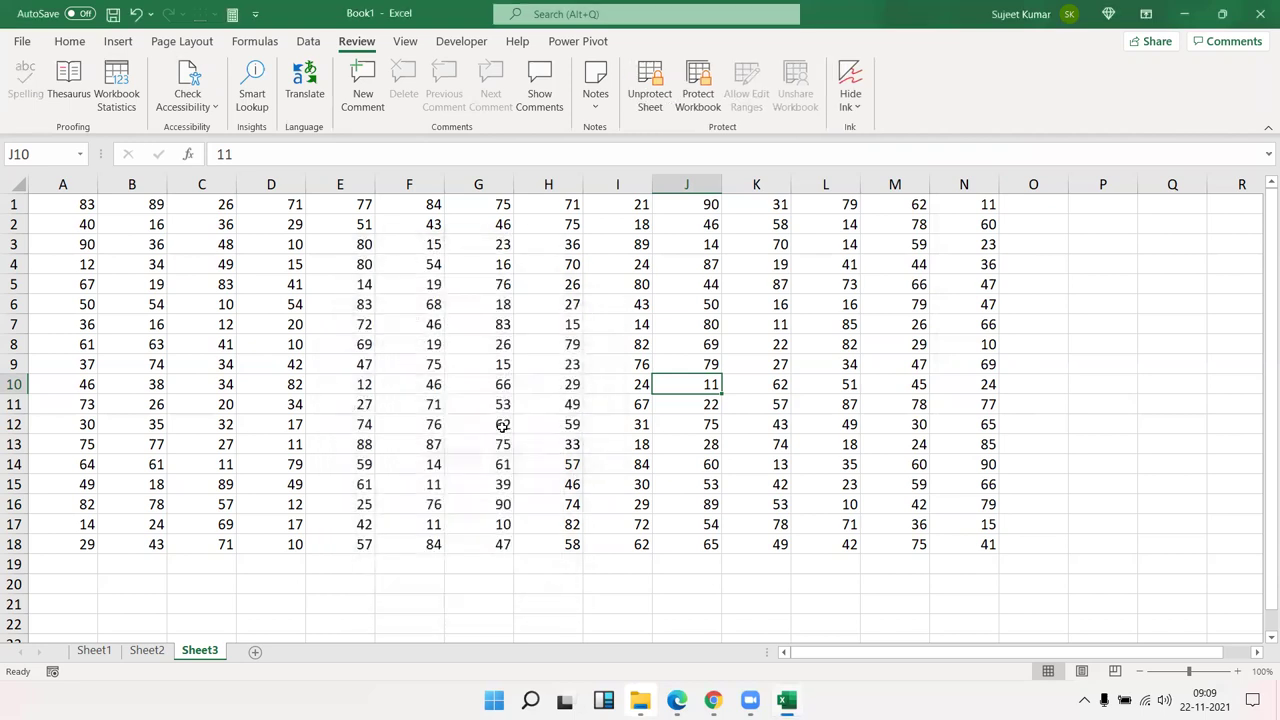
- Try editing I10, D7 and a cell in D4:M17, dismissing each warning, then select C4:J12
double_click(616, 388)
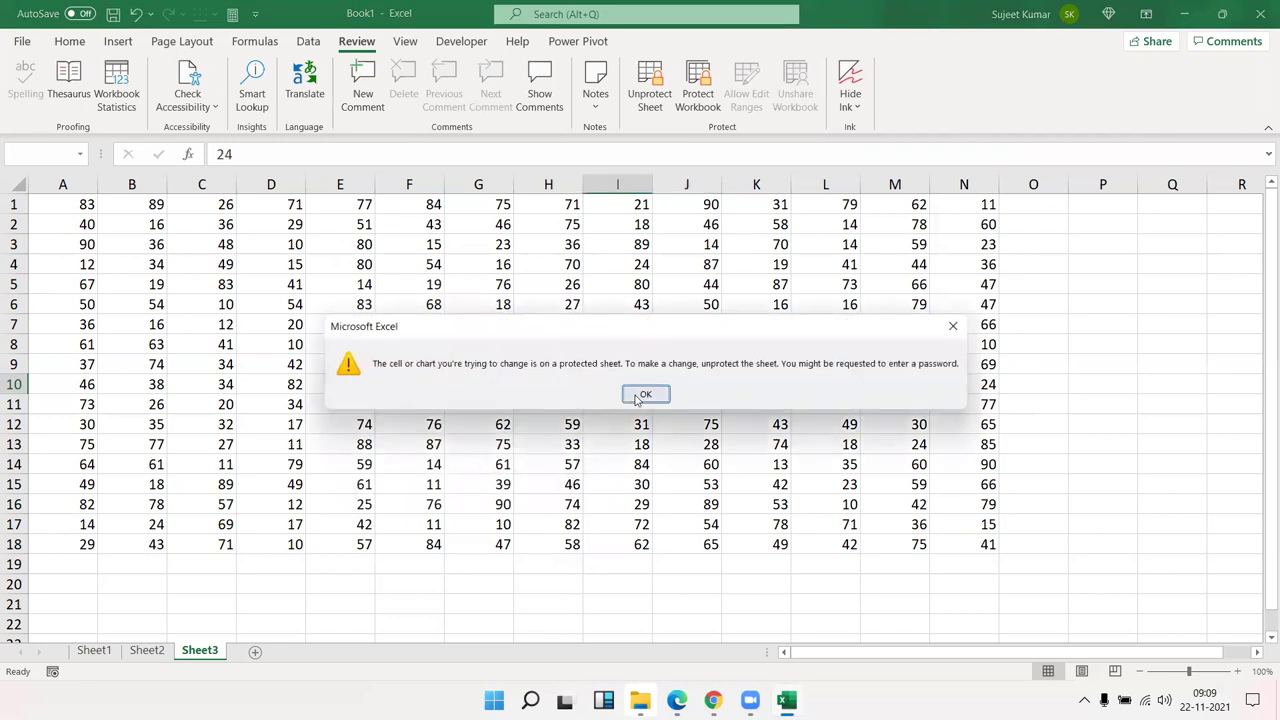
click(630, 396)
double_click(293, 330)
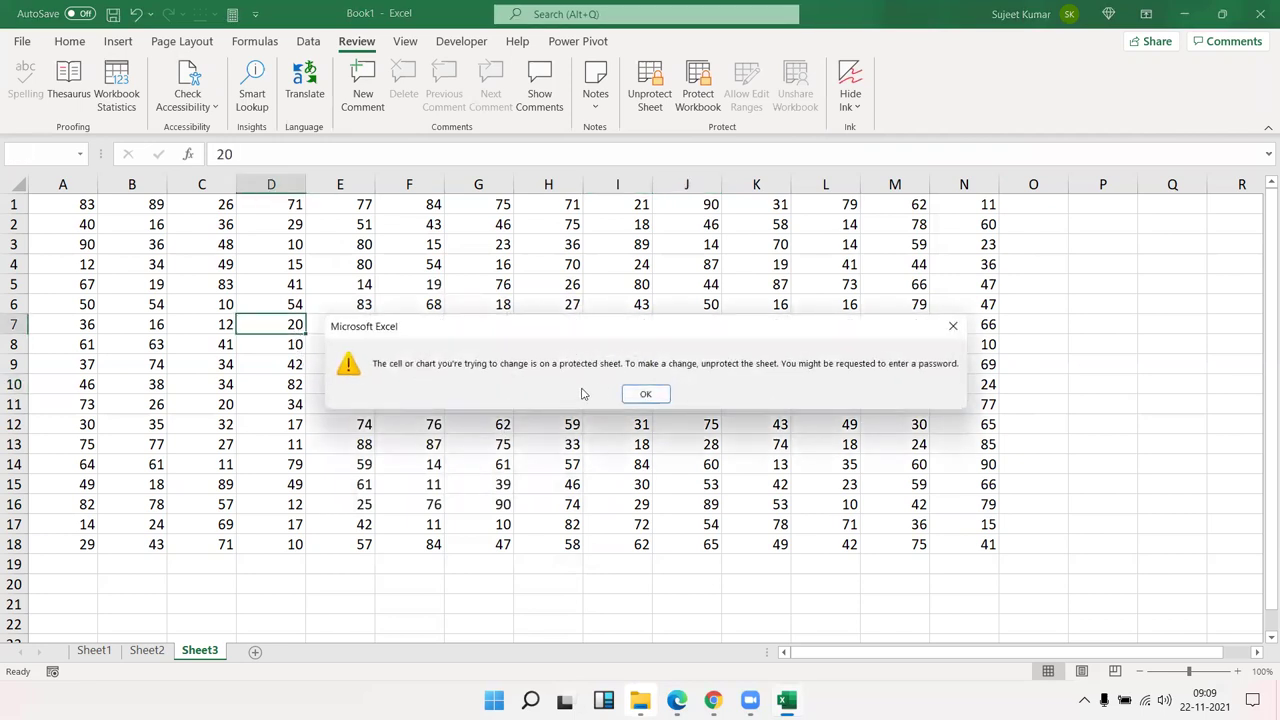
click(648, 395)
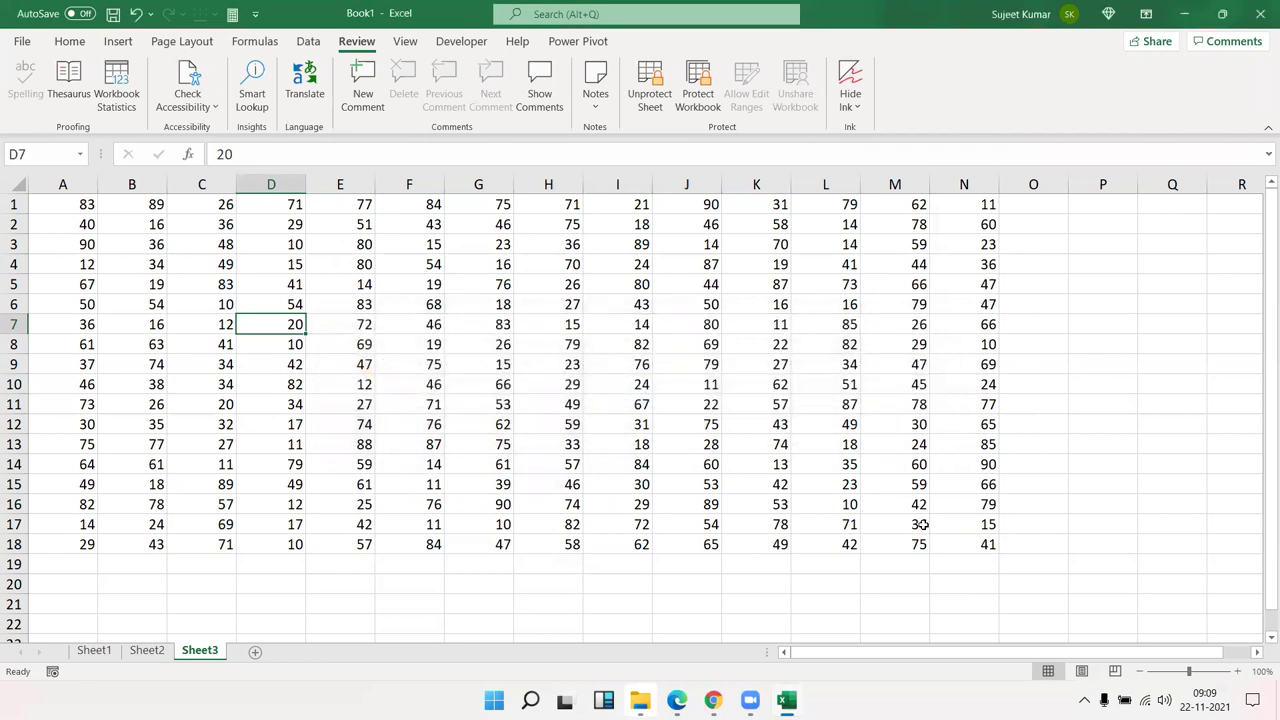
drag(905, 524, 252, 257)
double_click(252, 257)
key(Return)
mouse_move(170, 262)
mouse_down()
mouse_move(695, 444)
mouse_move(716, 424)
mouse_up()
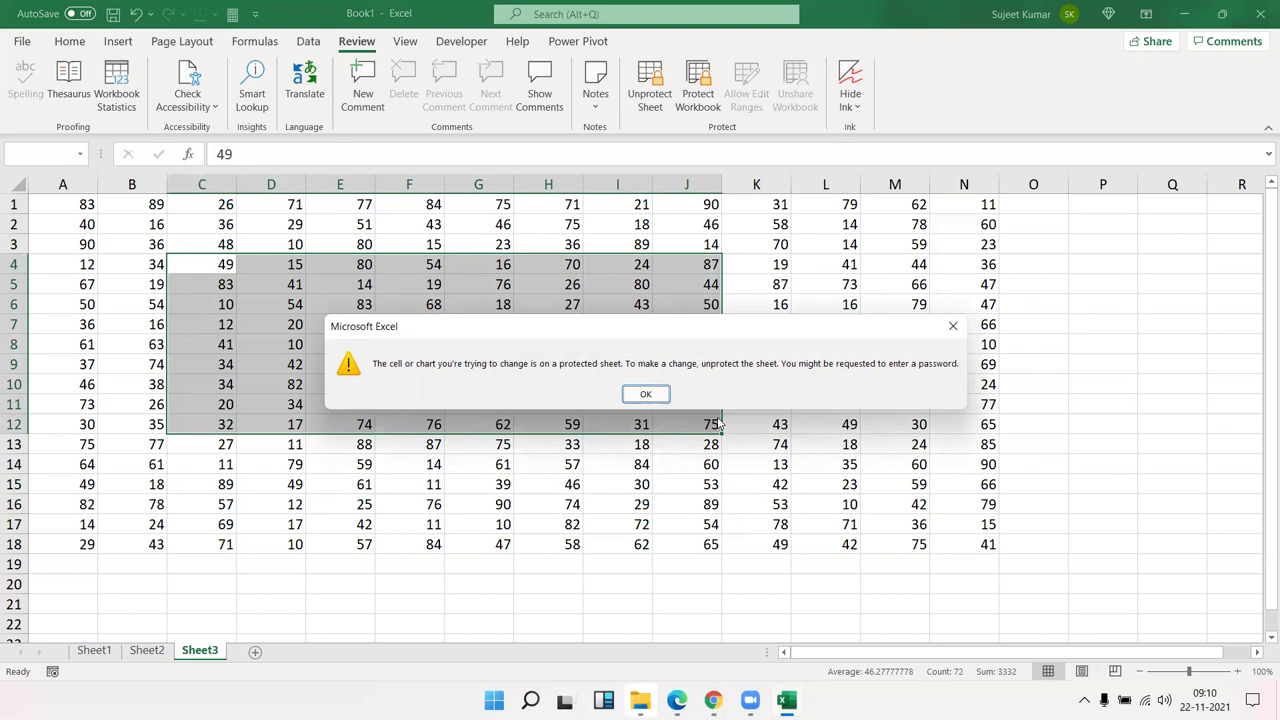
- Dismiss the warning, unprotect Sheet3 with its password, and select cell O9
click(648, 393)
right_click(200, 660)
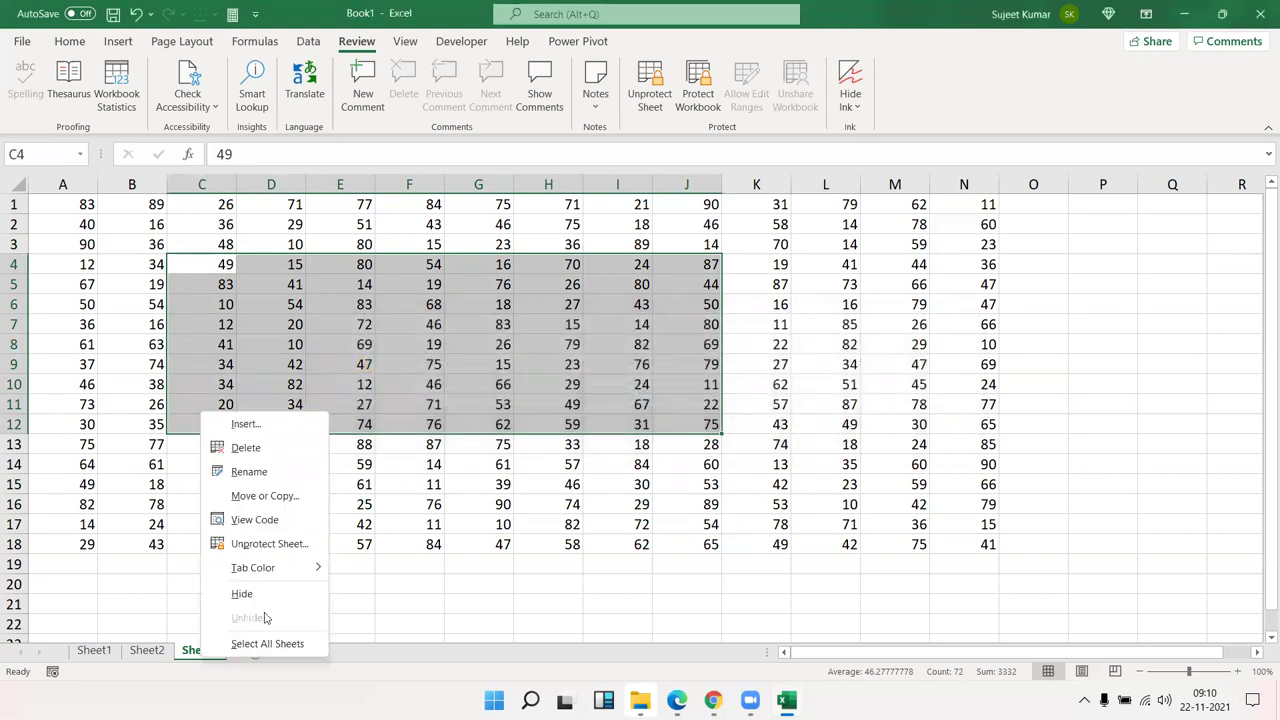
click(270, 545)
text(1)
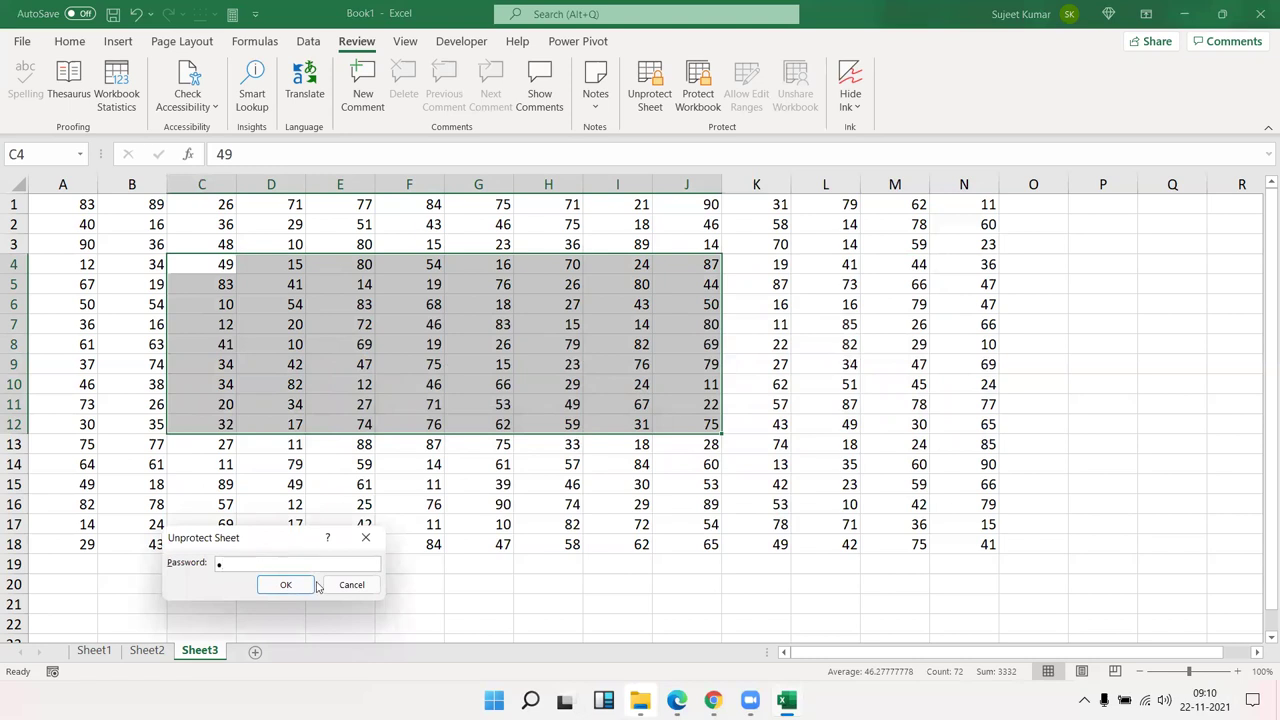
click(305, 588)
click(1066, 362)
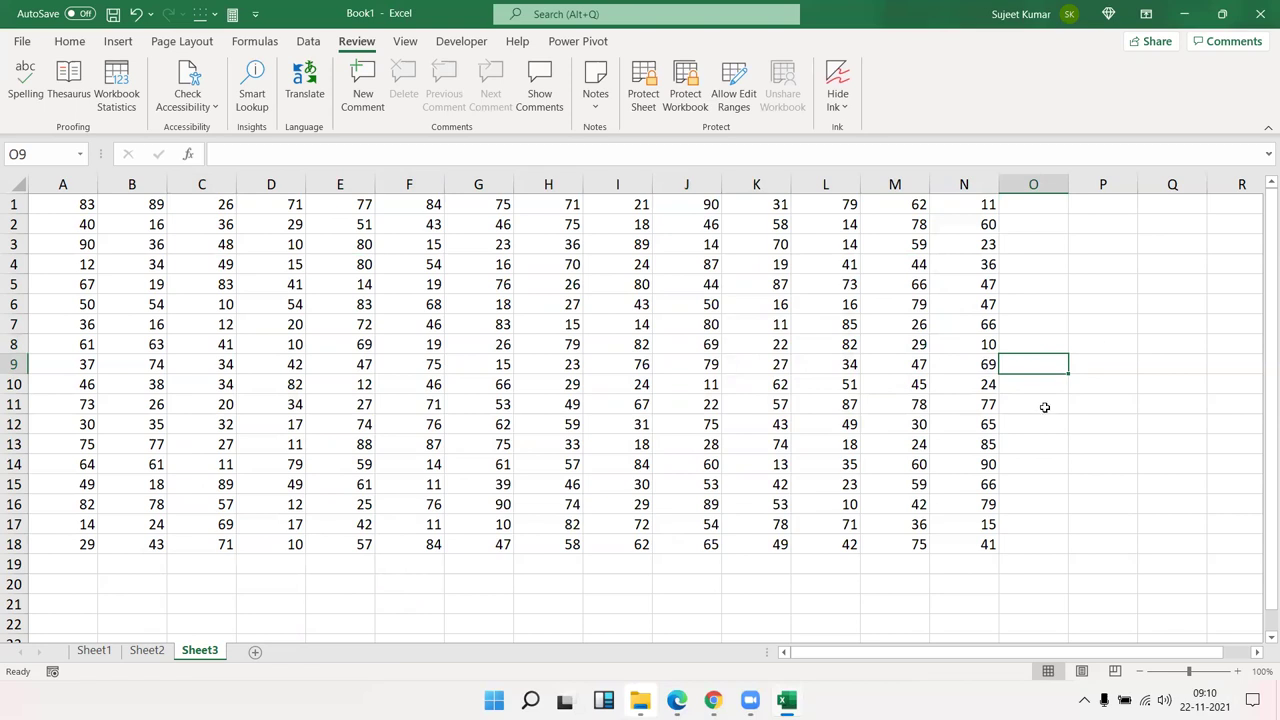
- Copy the whole A1:N18 data block, then cell P2, cancelling each copy
drag(975, 544, 387, 344)
key(ctrl+a)
key(ctrl+c)
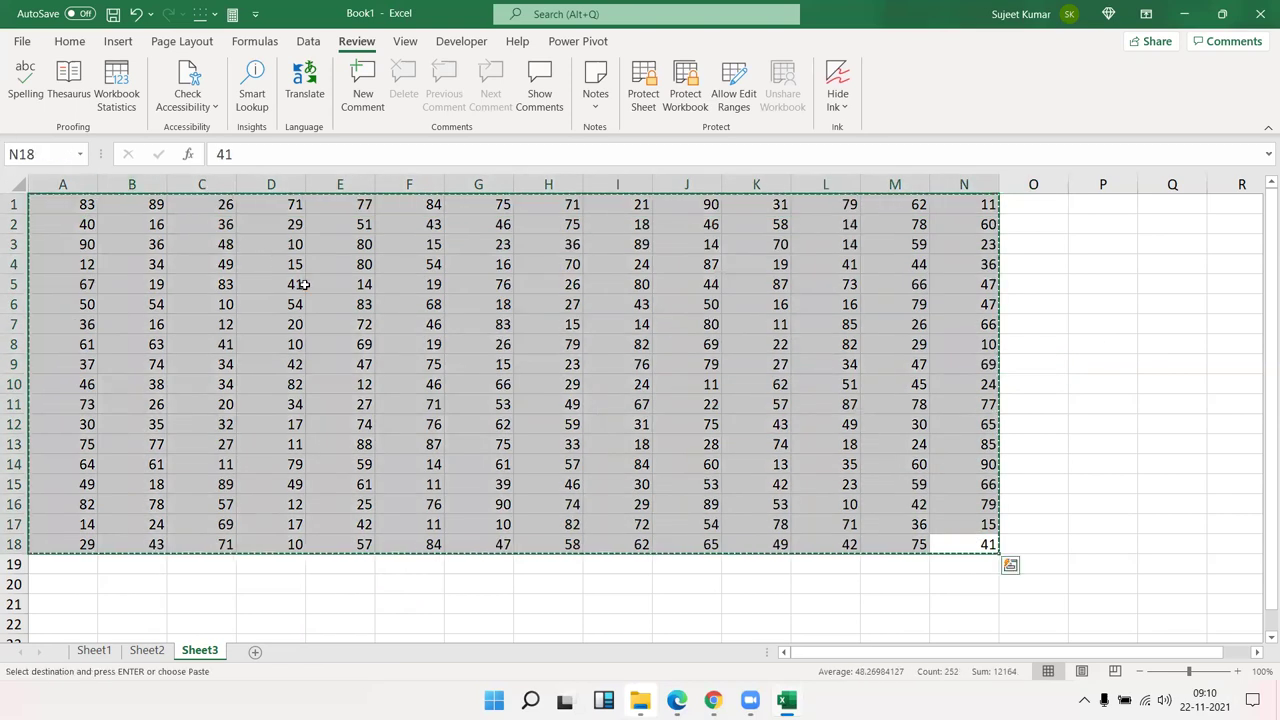
key(Escape)
click(1098, 230)
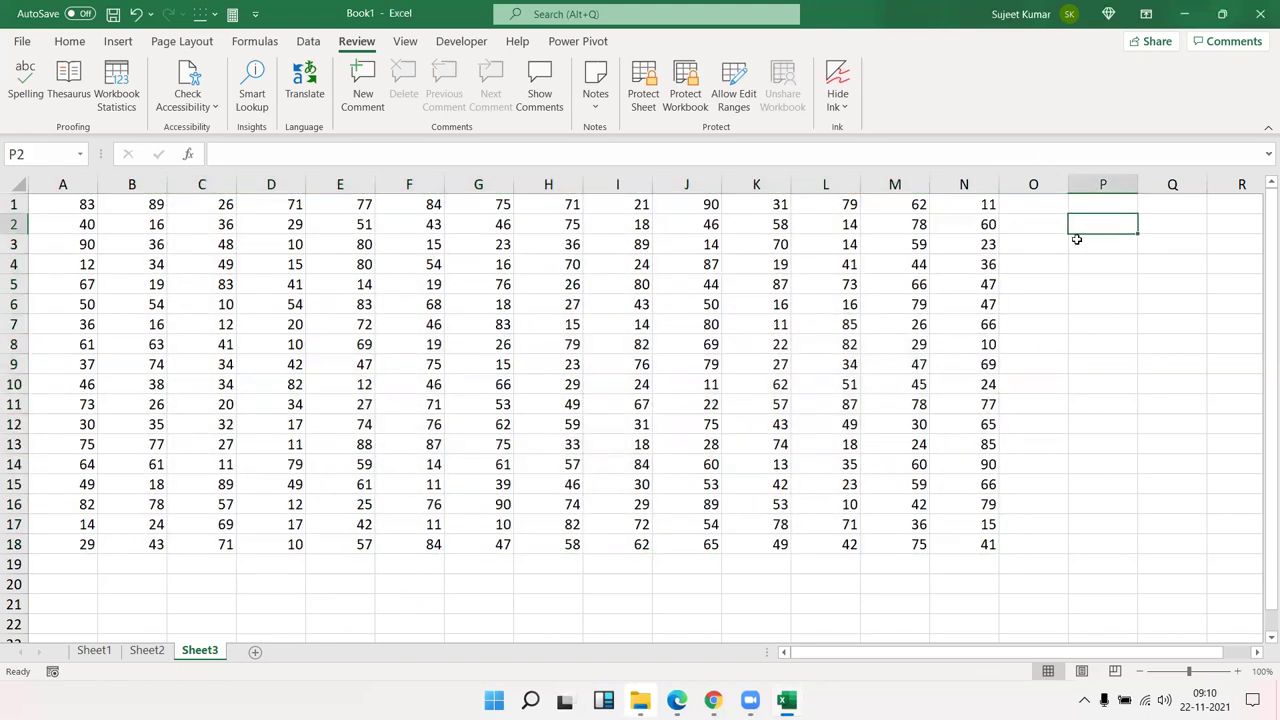
key(ctrl+c)
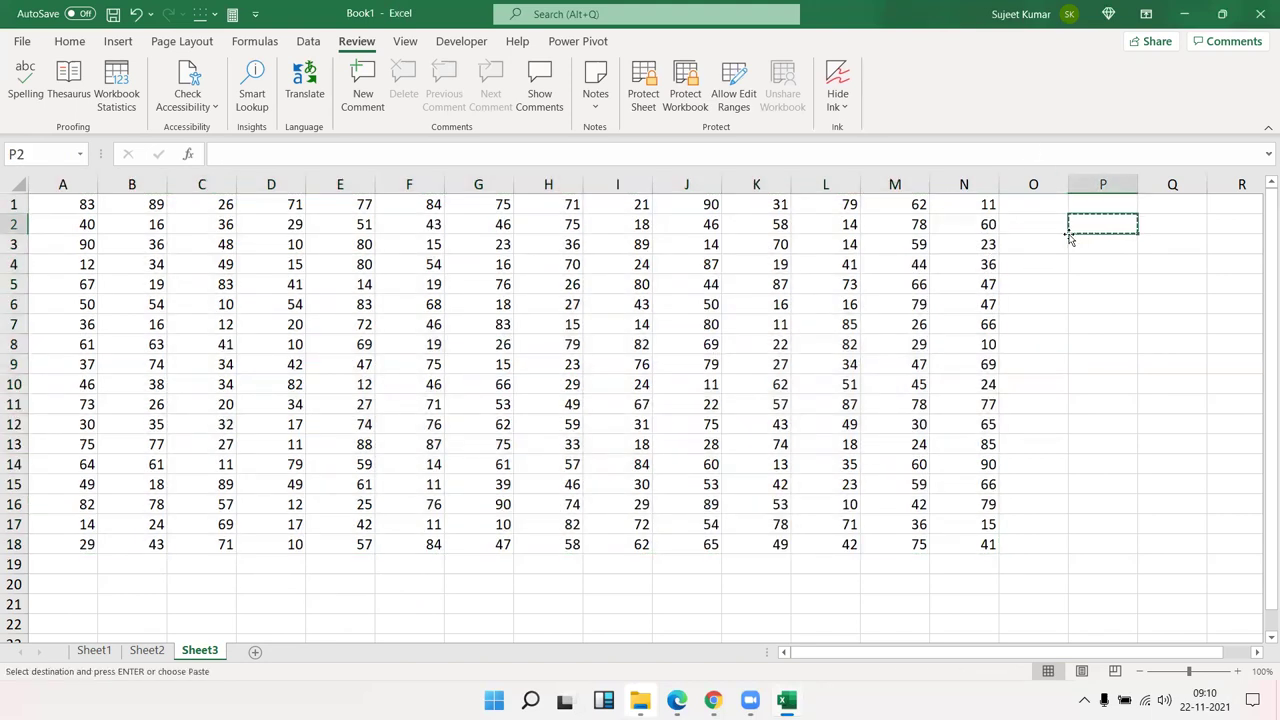
key(Escape)
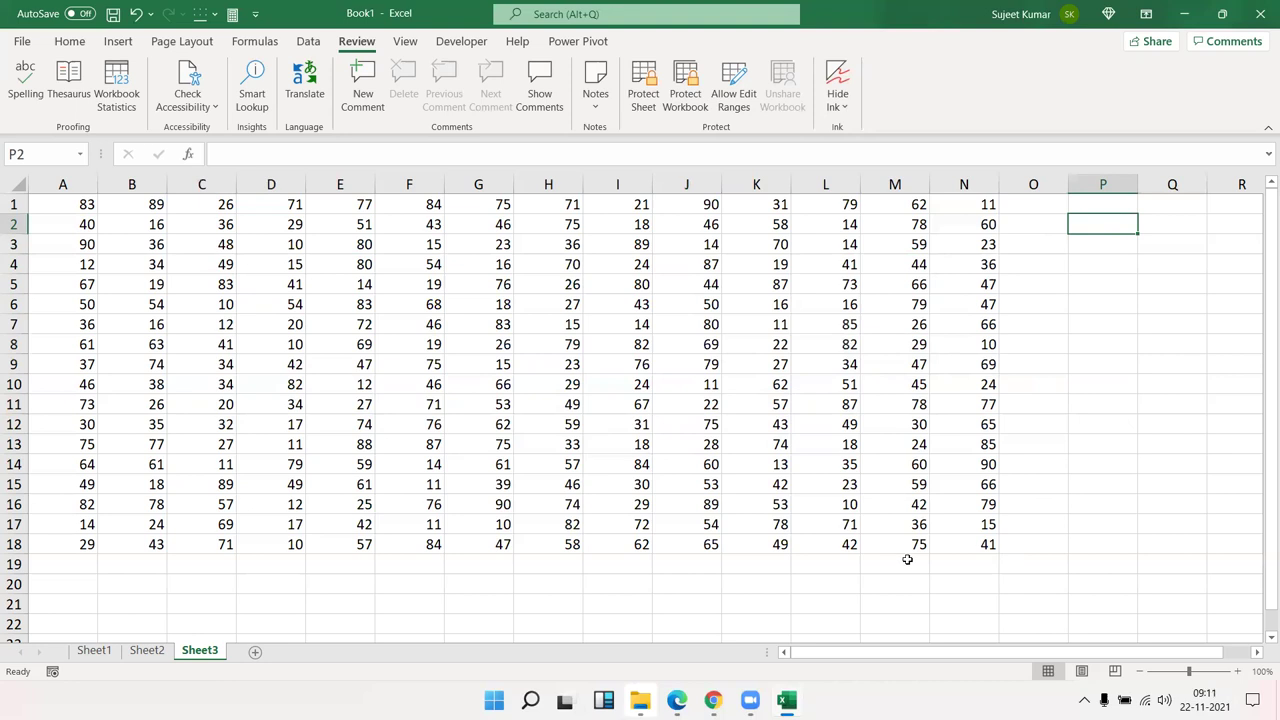
- Protect Sheet3 without a password but with Format cells allowed, then test editing G8
right_click(207, 656)
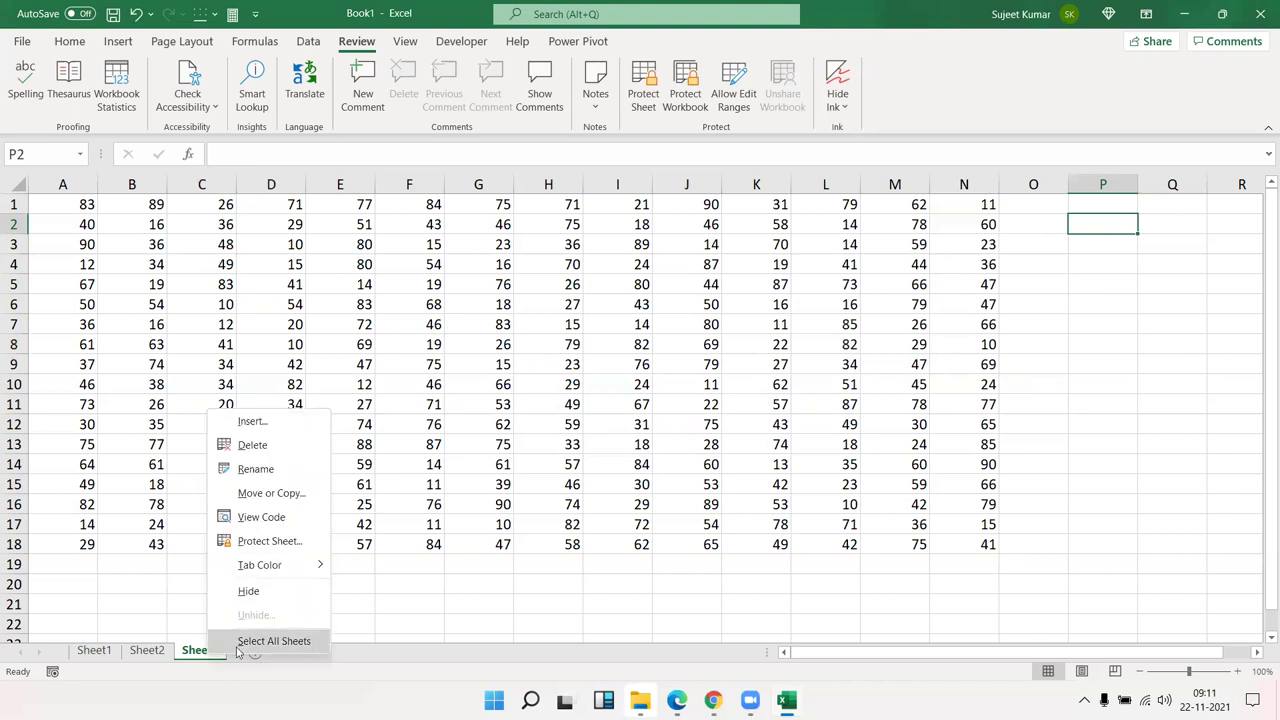
click(272, 542)
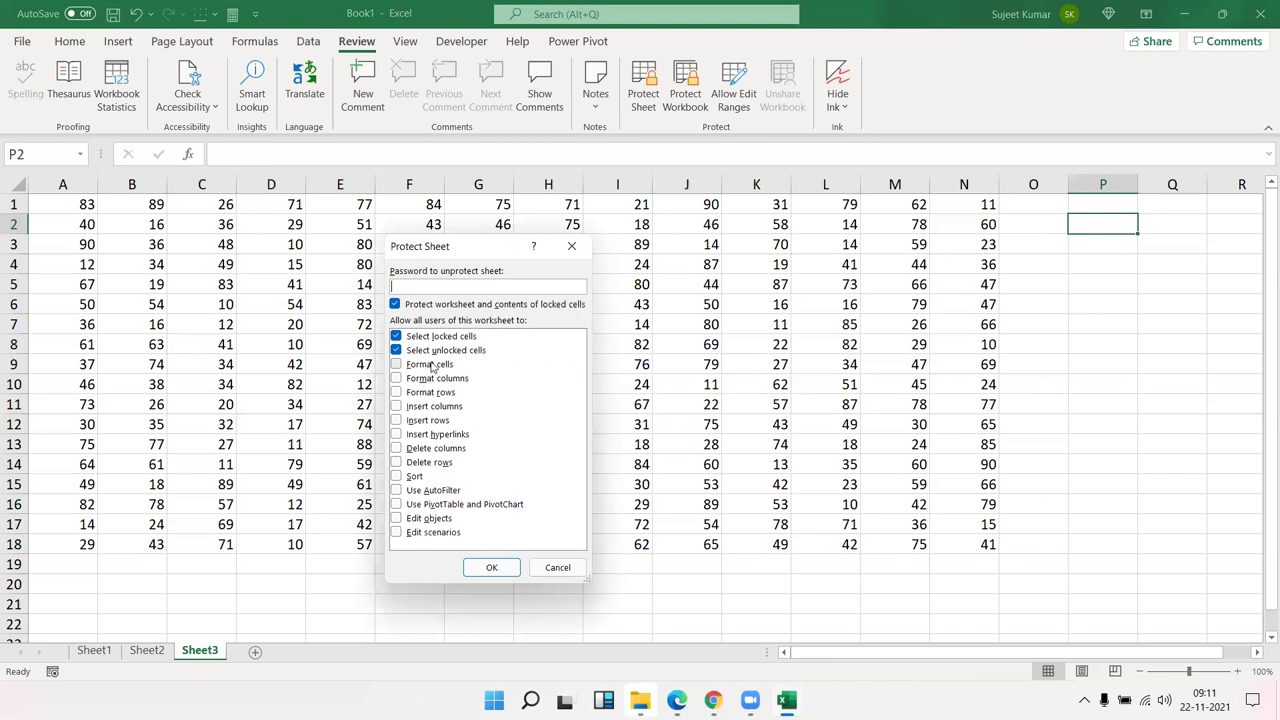
click(397, 366)
click(490, 569)
click(498, 341)
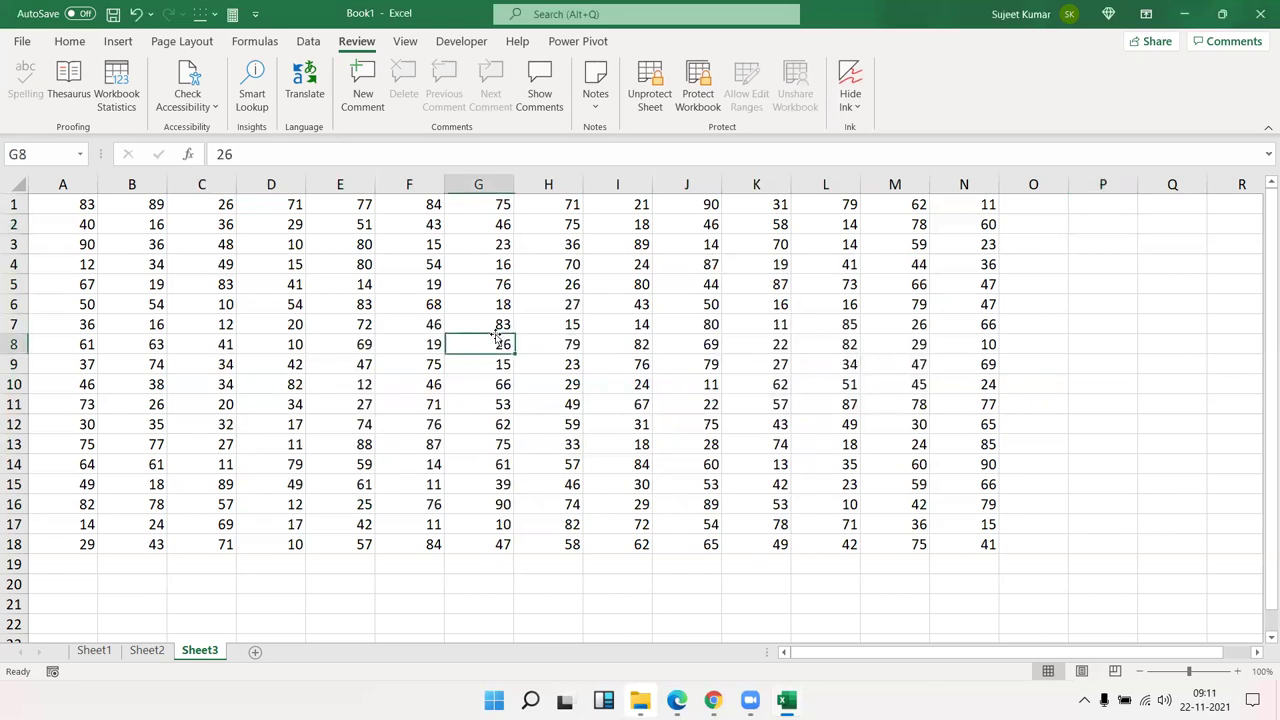
double_click(498, 341)
key(Return)
- Fill G8 and then E4:K12 with yellow, and unprotect Sheet3 from its tab menu
click(68, 44)
click(225, 100)
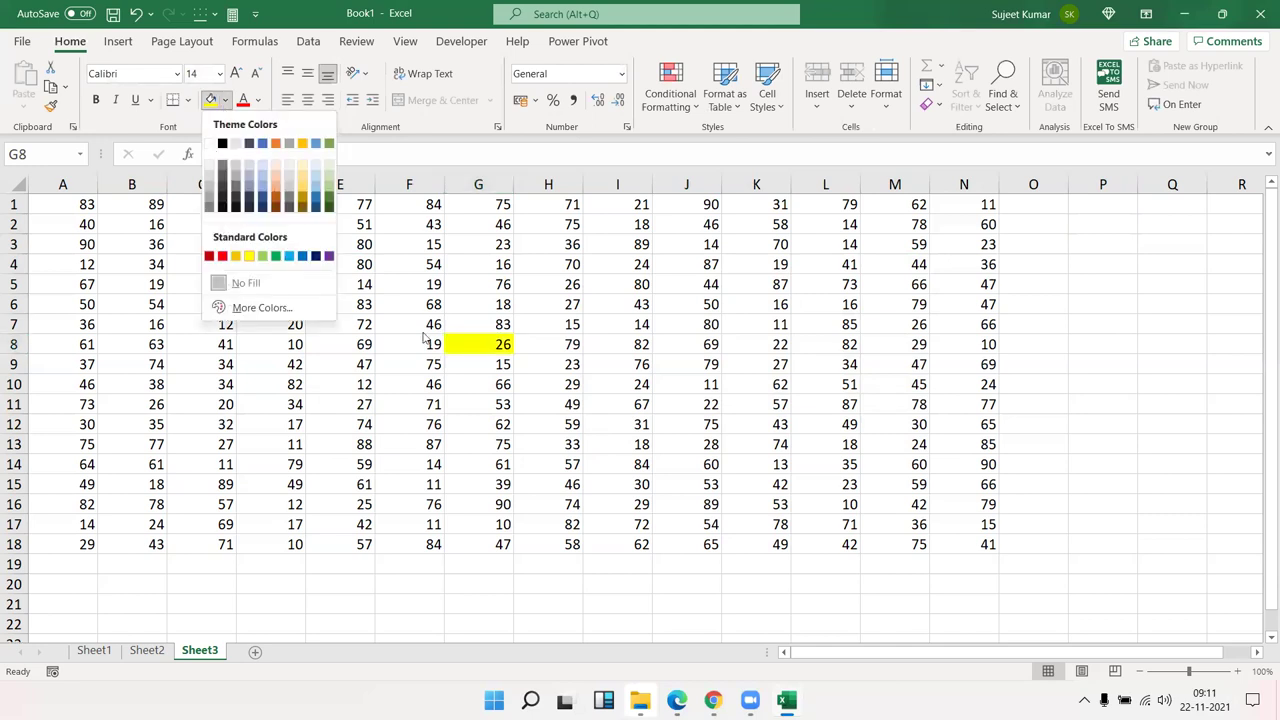
click(250, 257)
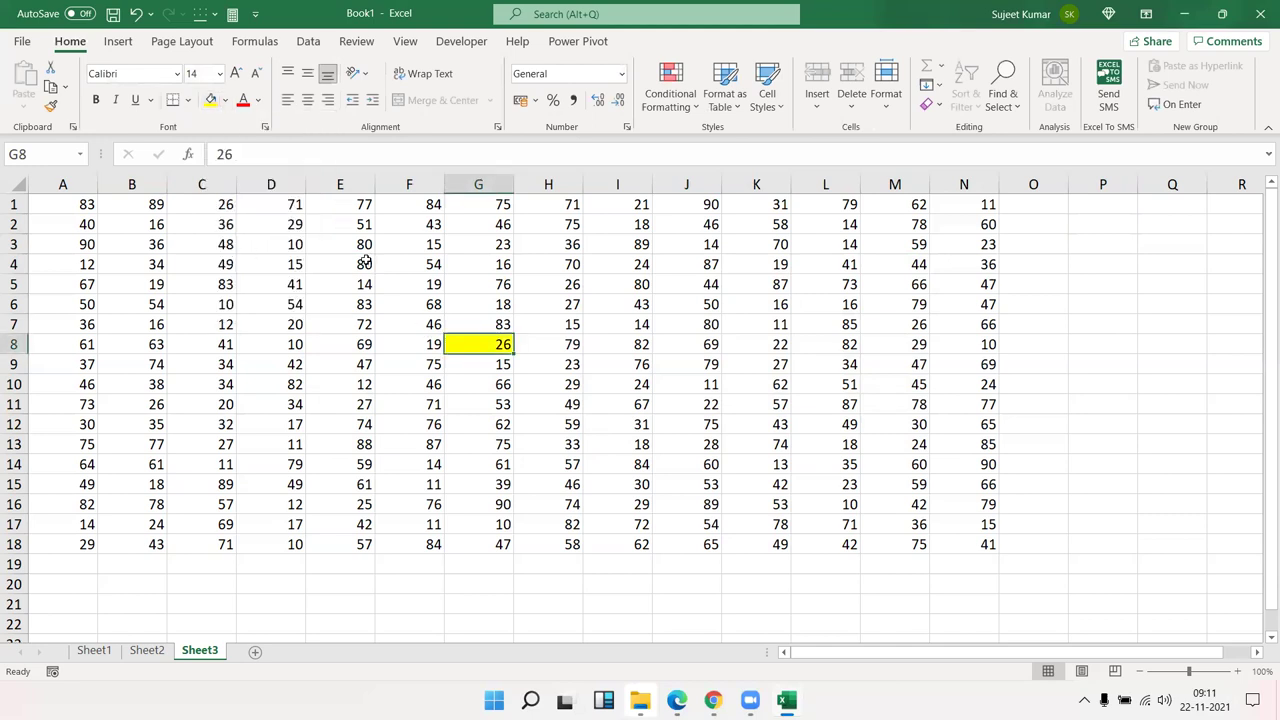
drag(366, 264, 750, 422)
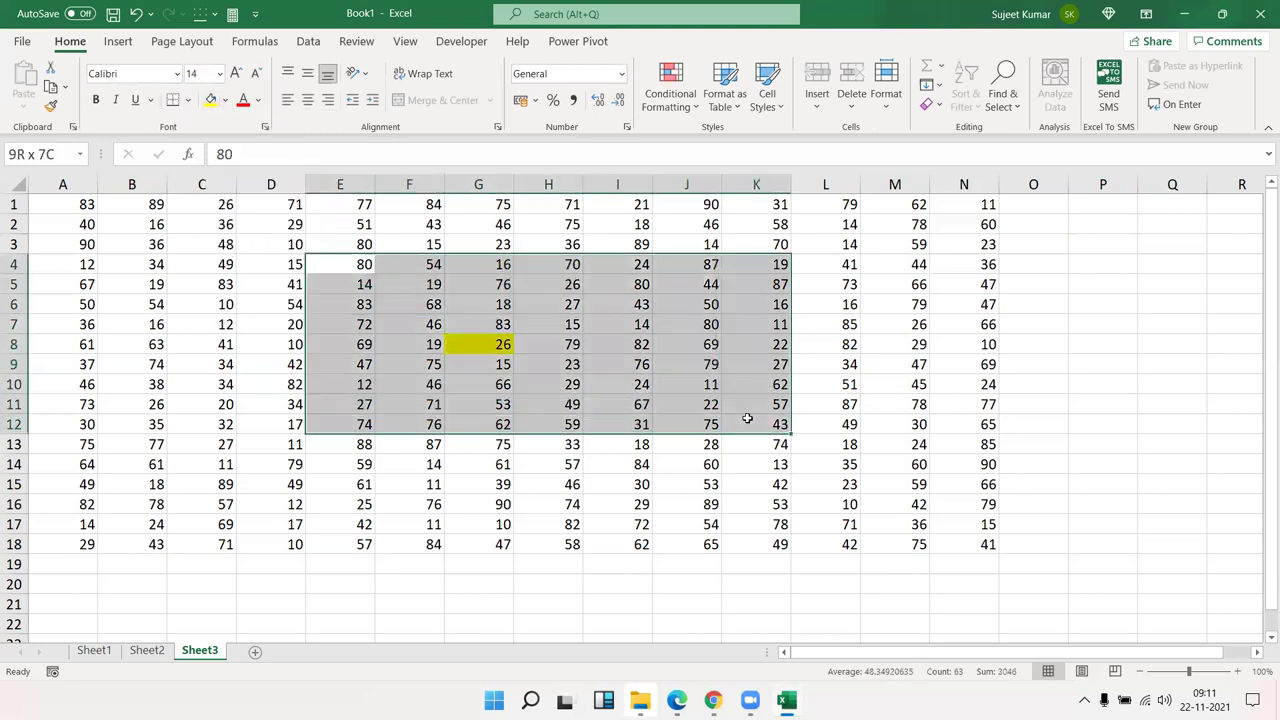
click(210, 101)
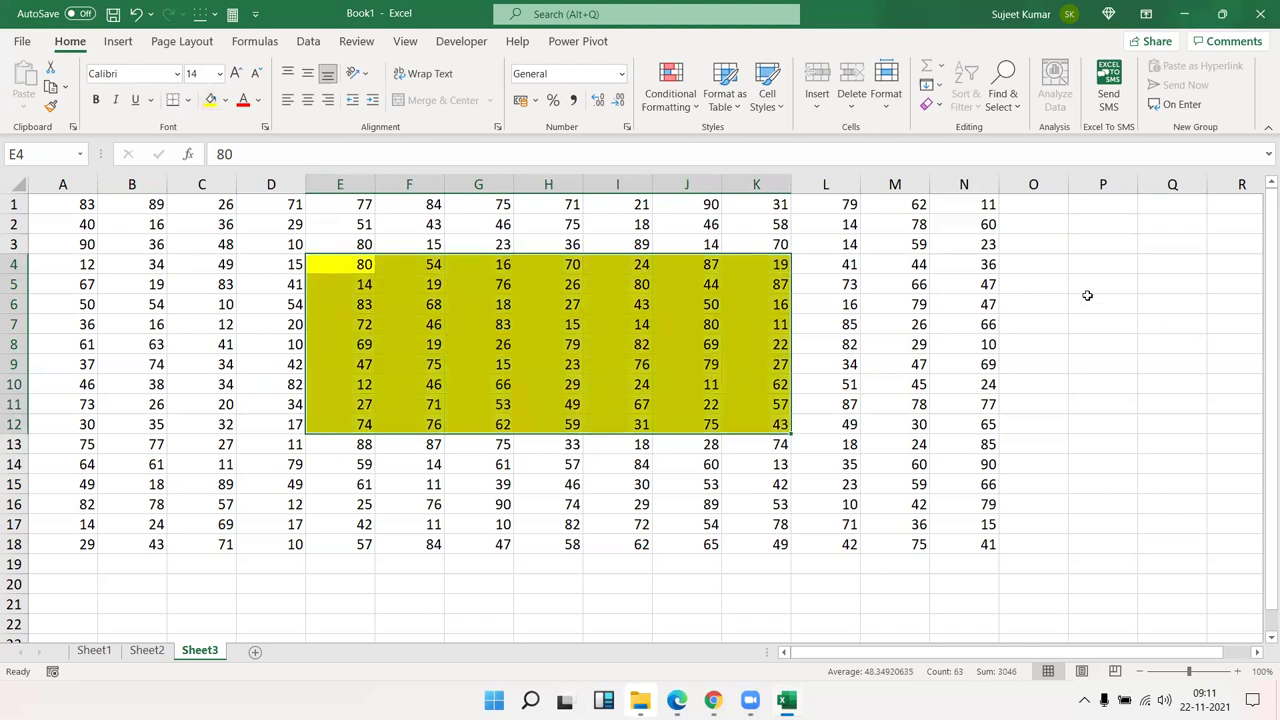
click(1080, 300)
right_click(210, 655)
click(281, 541)
- Protect Sheet3 with a password, turning off Format cells and both cell-selection permissions
right_click(198, 655)
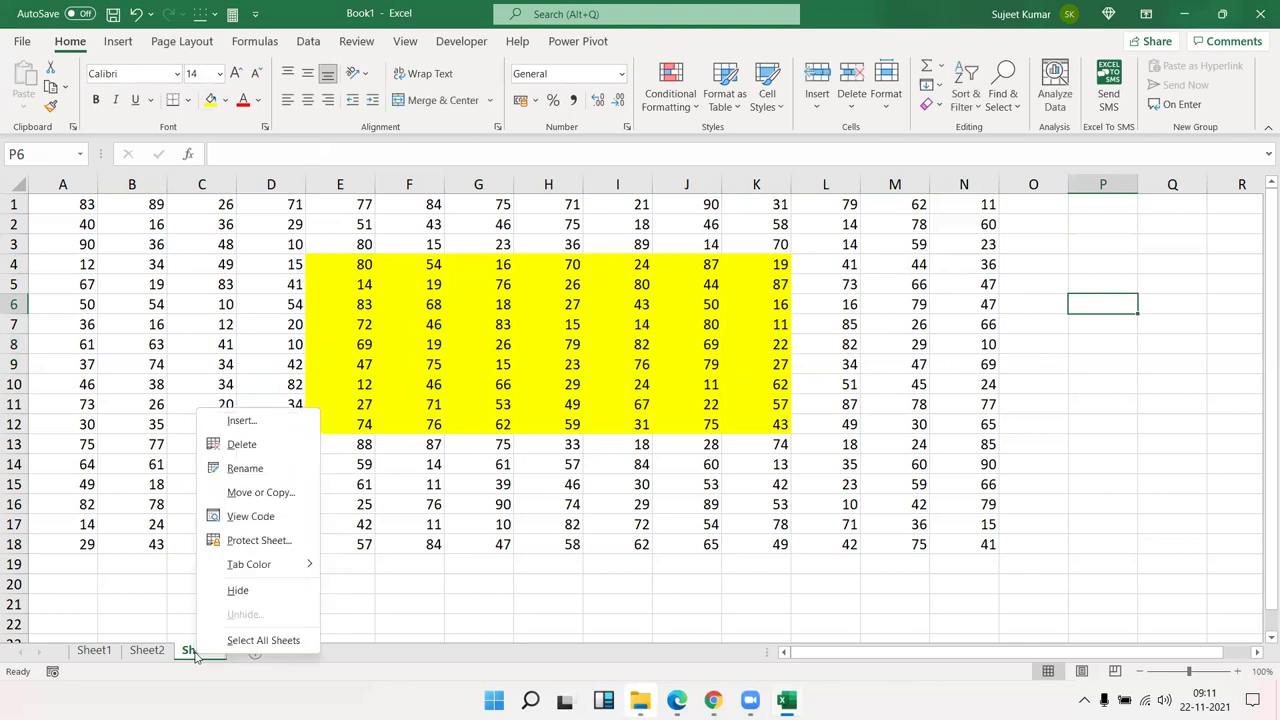
click(243, 541)
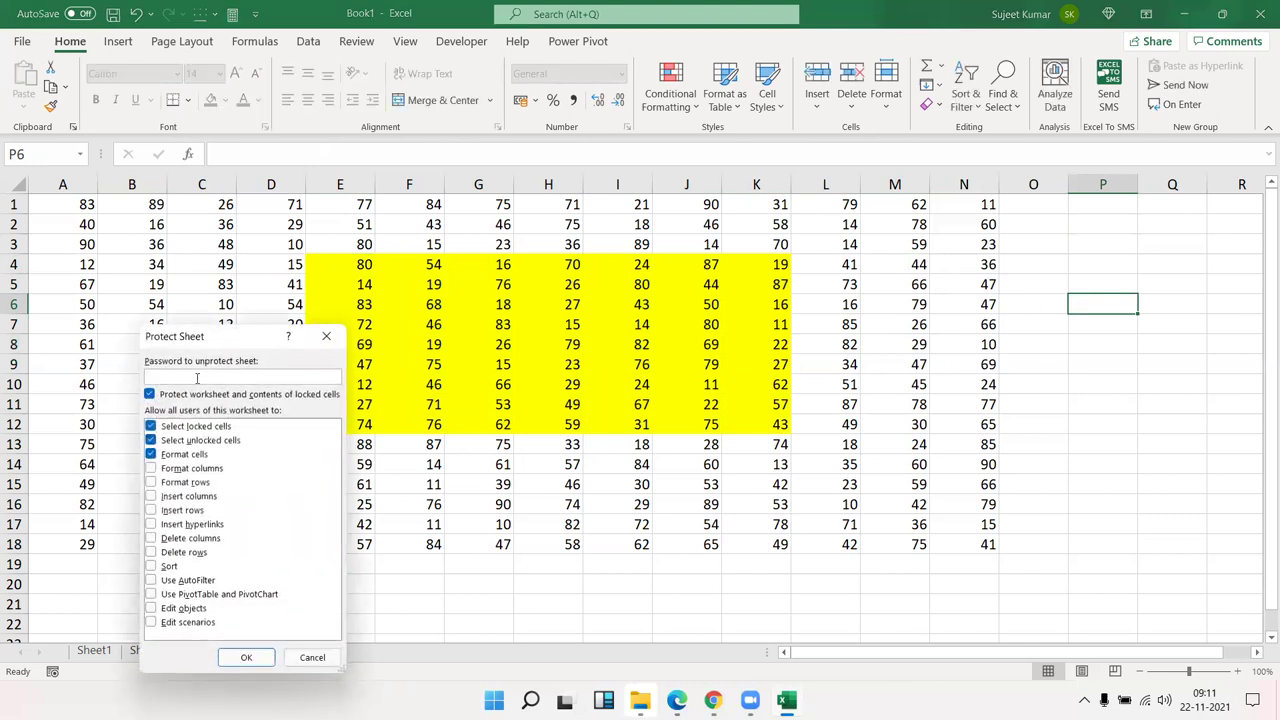
drag(205, 347, 698, 231)
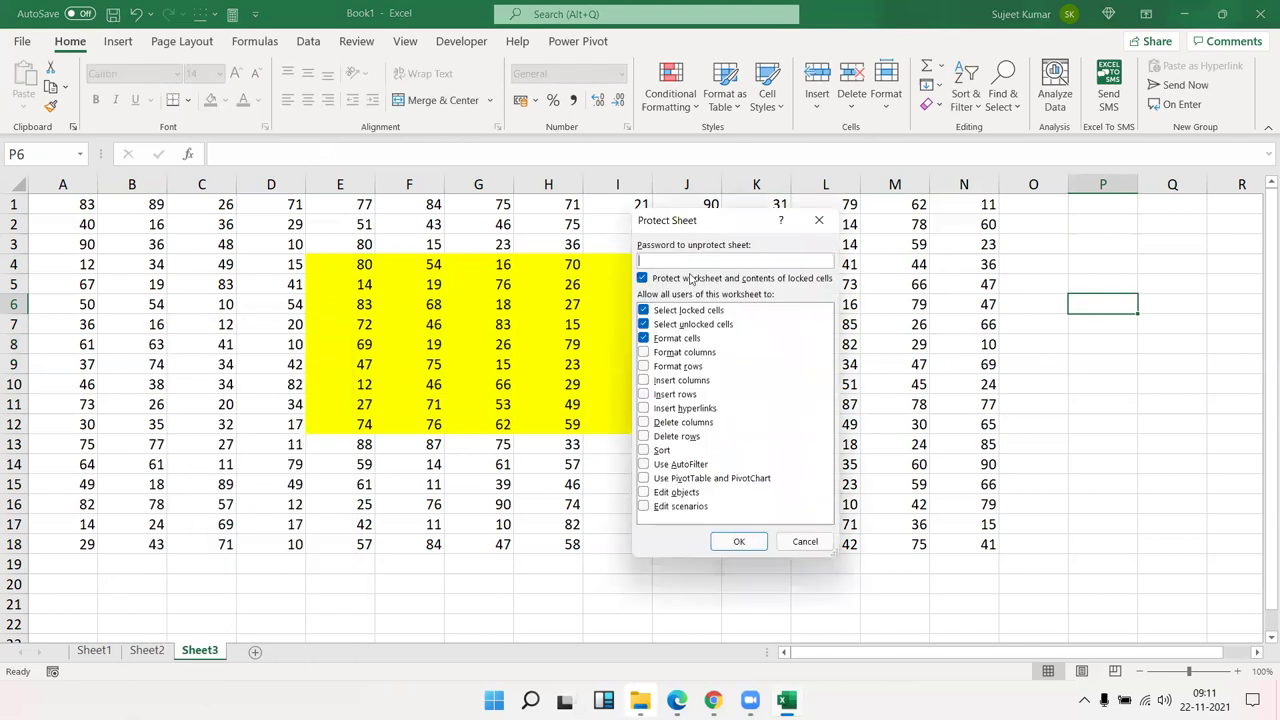
click(643, 338)
click(643, 324)
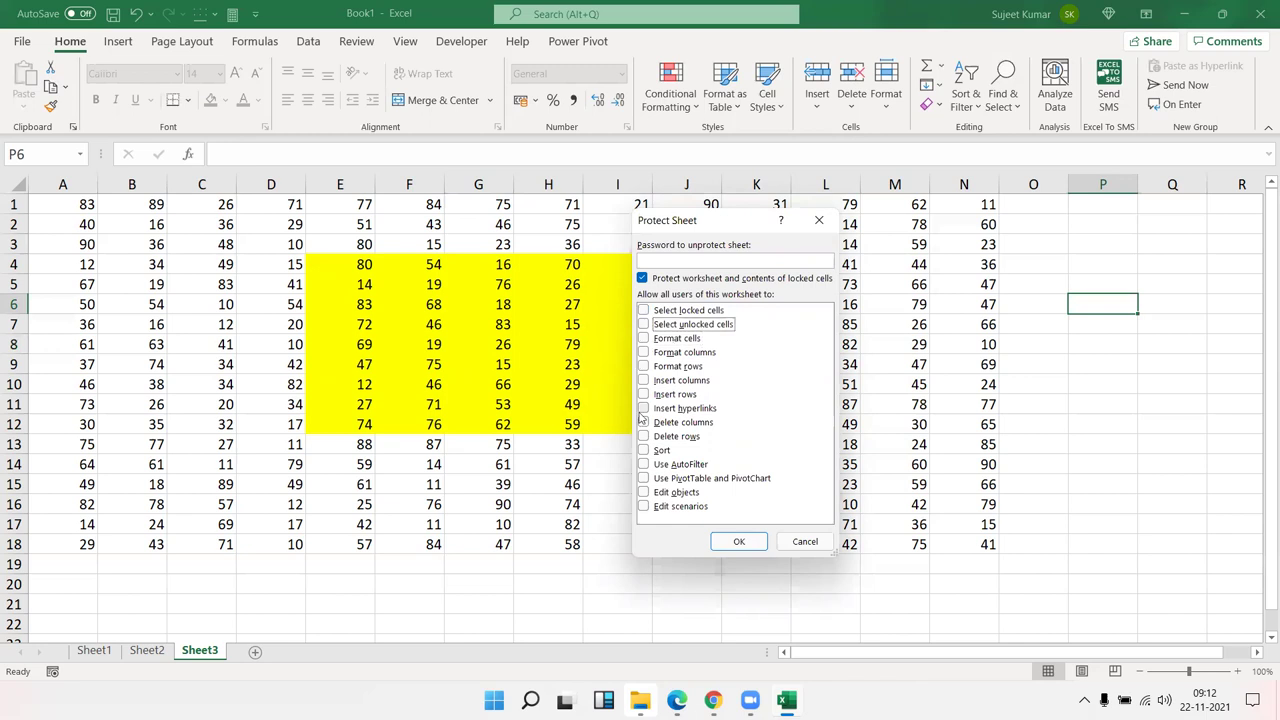
click(700, 259)
text(1)
key(Return)
text(1)
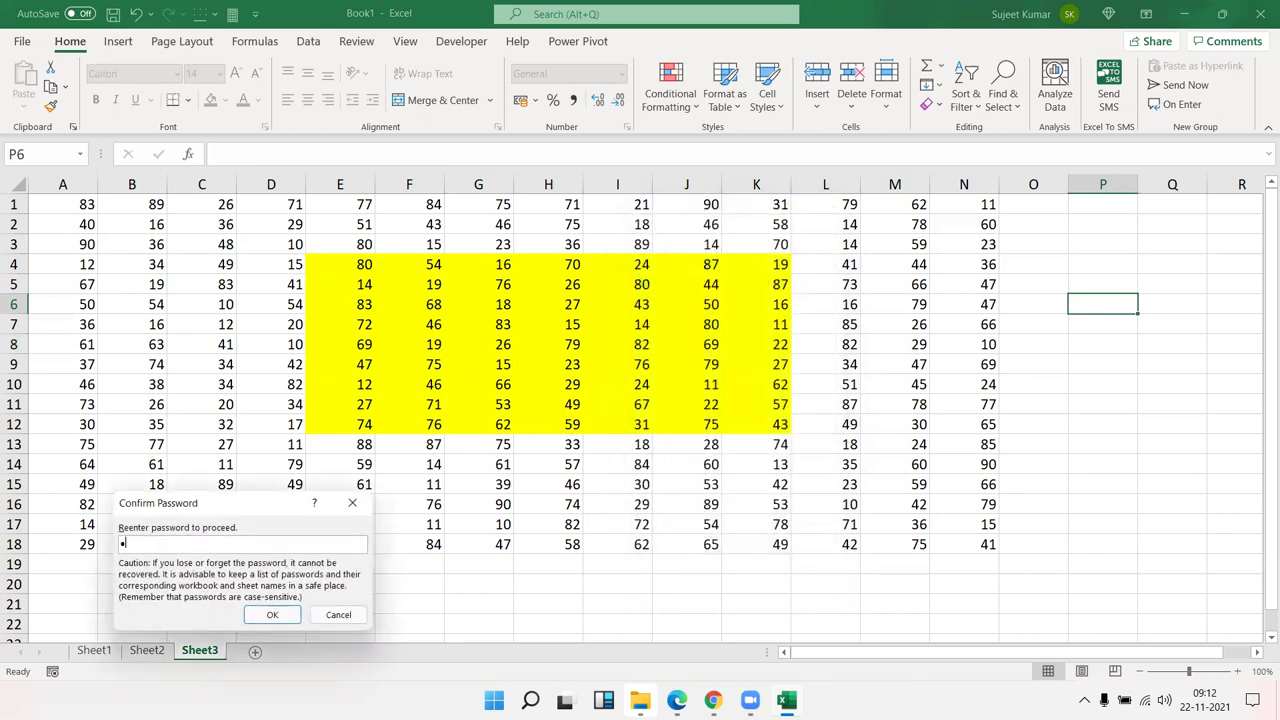
click(256, 615)
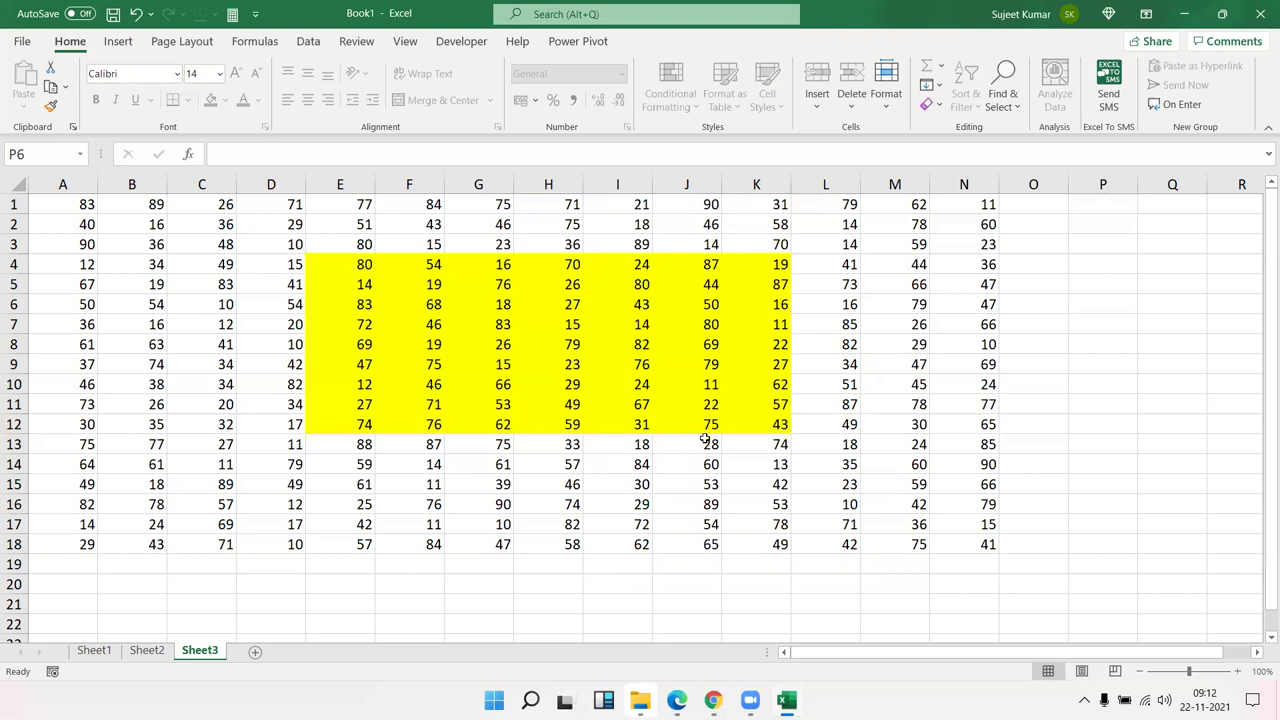
- Copy the selected cell P6 with Ctrl+C
key(ctrl+c)
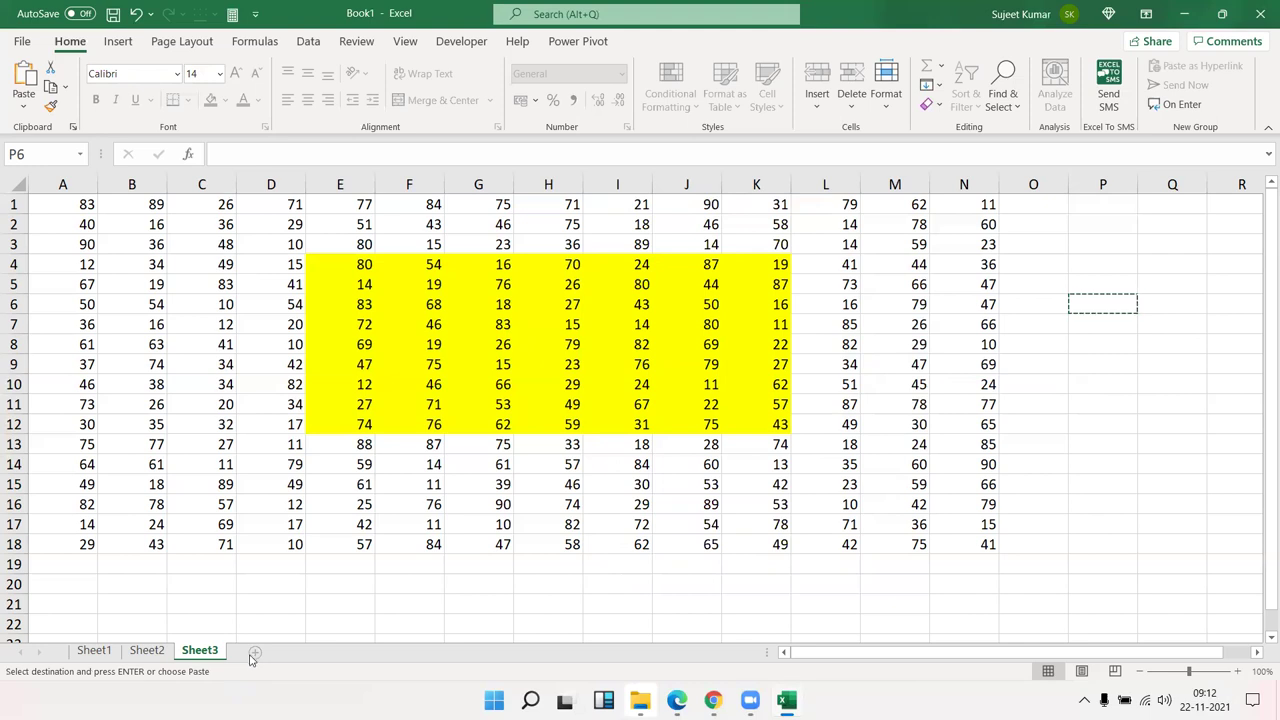
- Add Sheet4 and fill its block C3:H13 with yellow
click(255, 651)
mouse_move(201, 250)
mouse_down()
mouse_move(499, 469)
mouse_move(545, 440)
mouse_up()
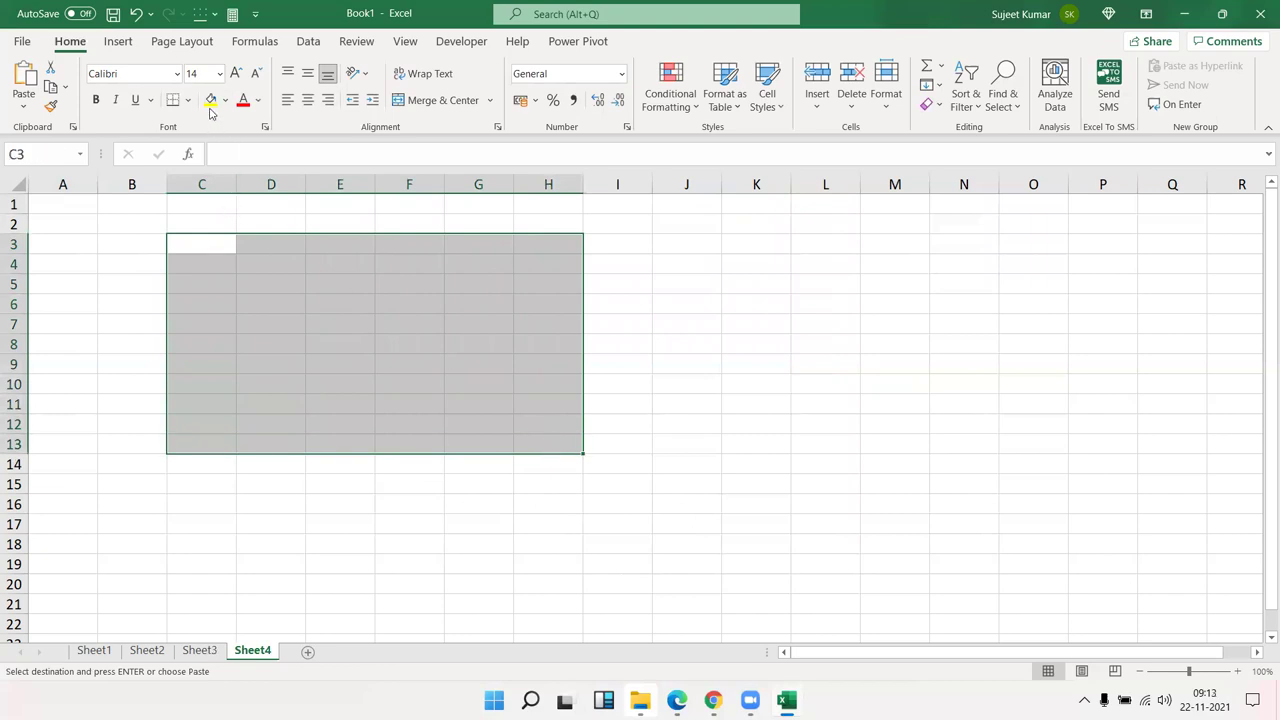
click(210, 101)
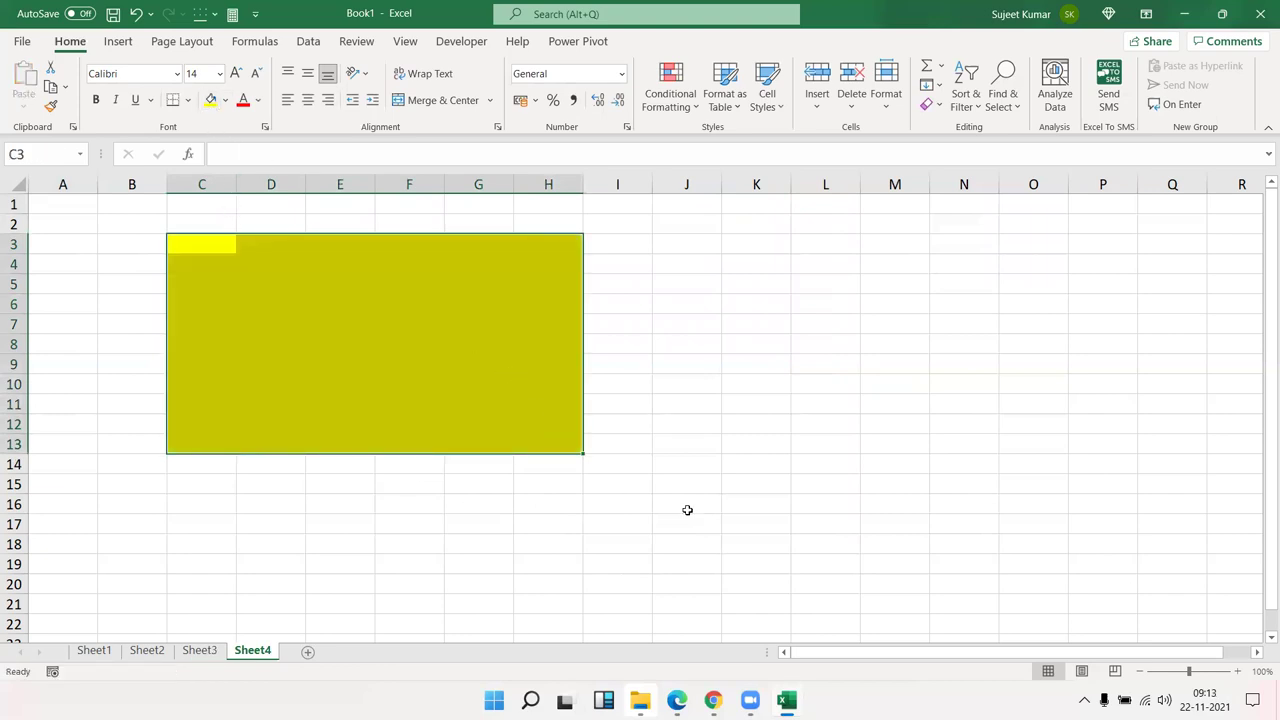
click(690, 507)
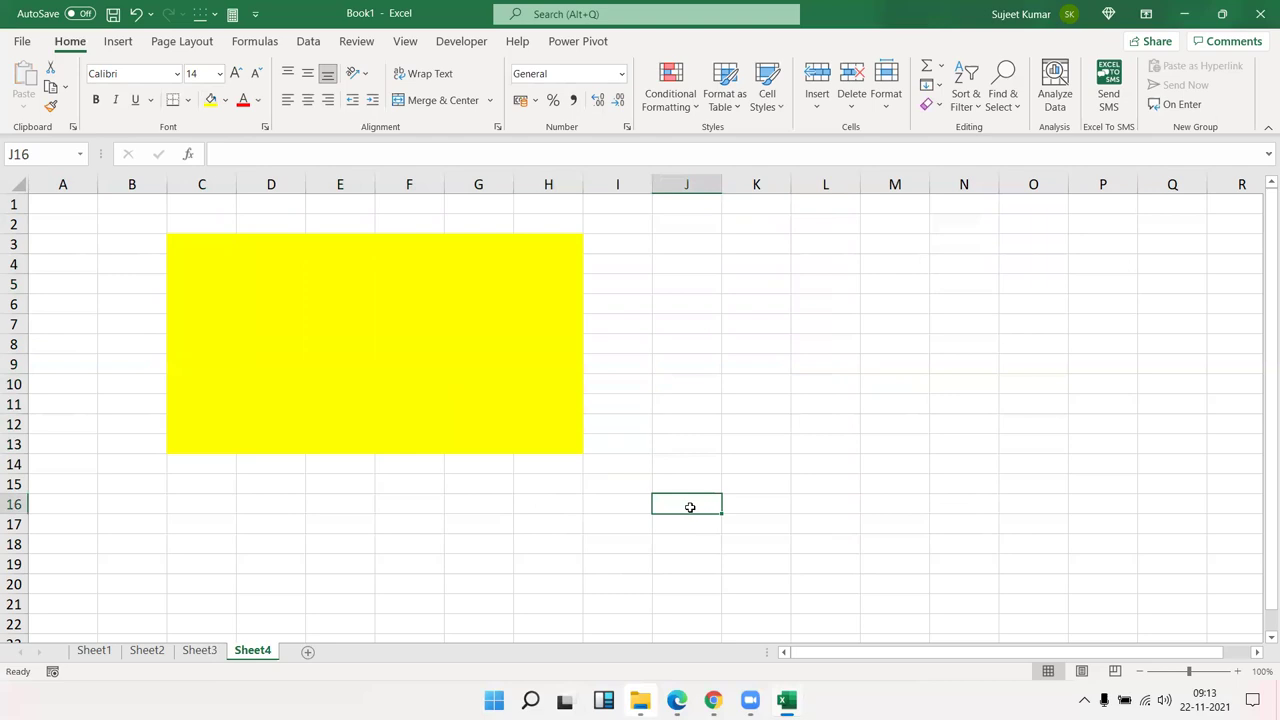
drag(577, 440, 175, 246)
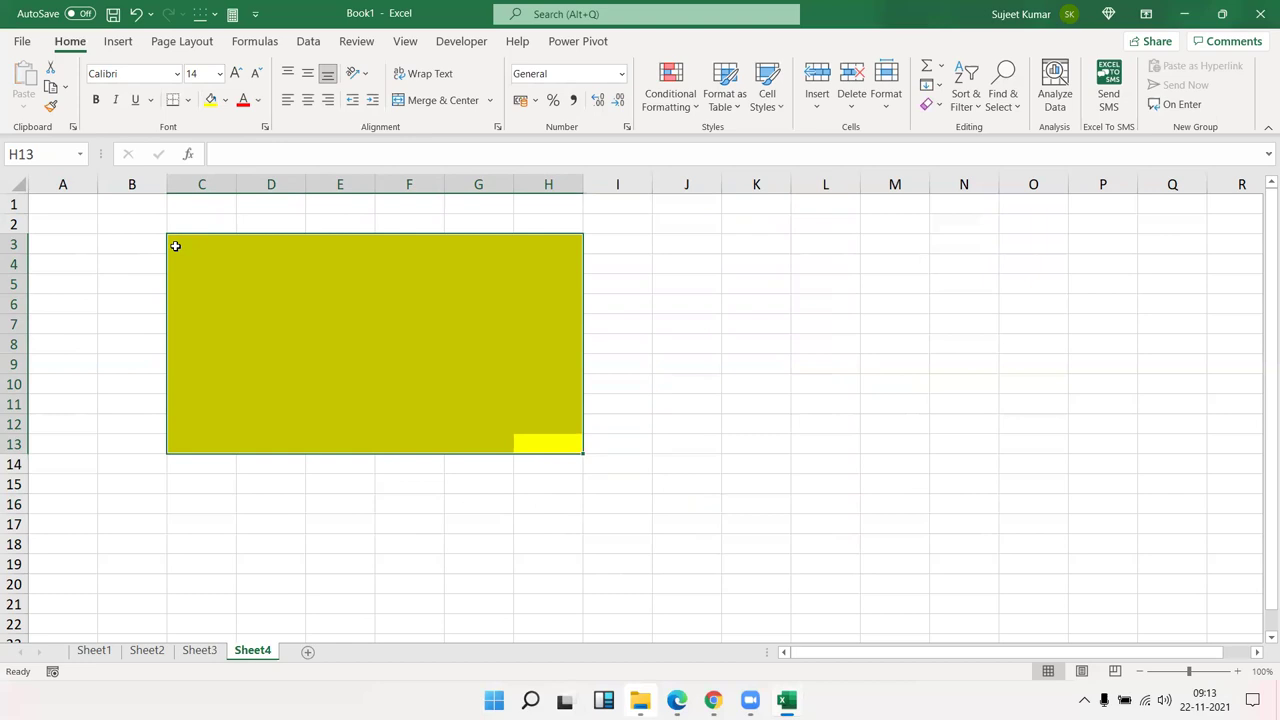
- Type 'xcvxcv' in C16 and discard it, then type 'sfs' into E12
click(209, 505)
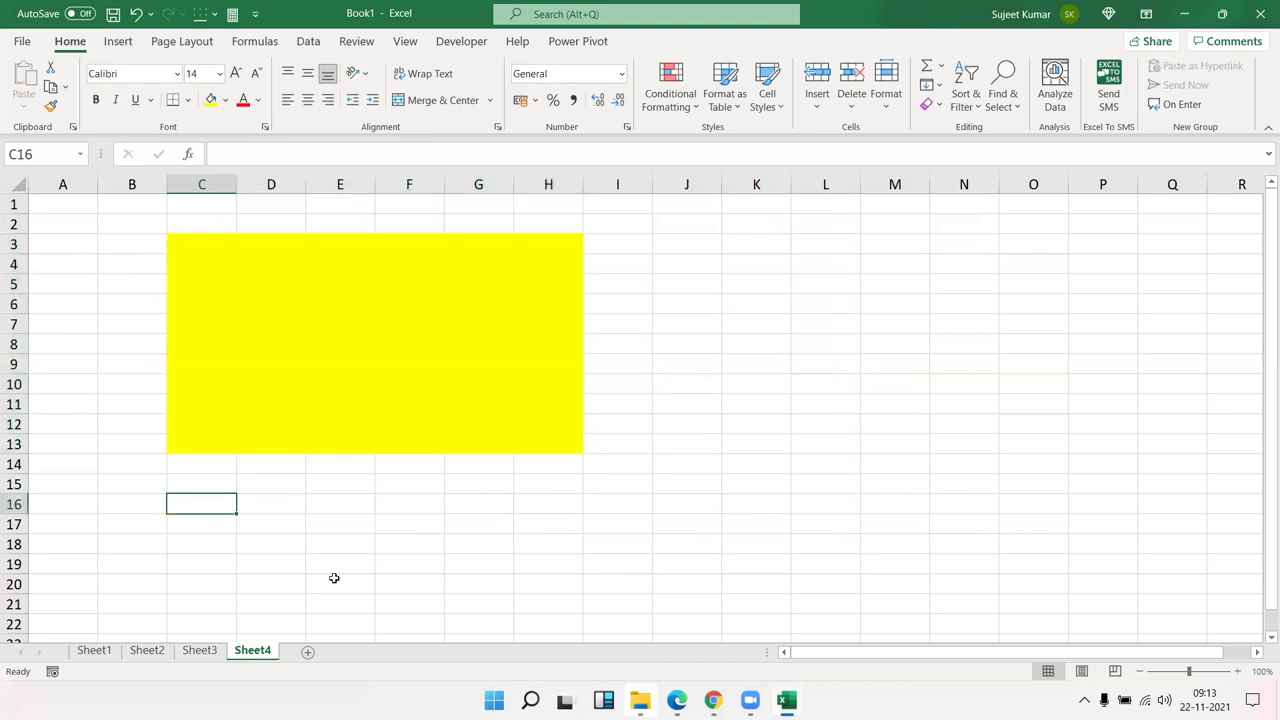
text(xcvxcv)
key(Escape)
click(316, 416)
text(sfs)
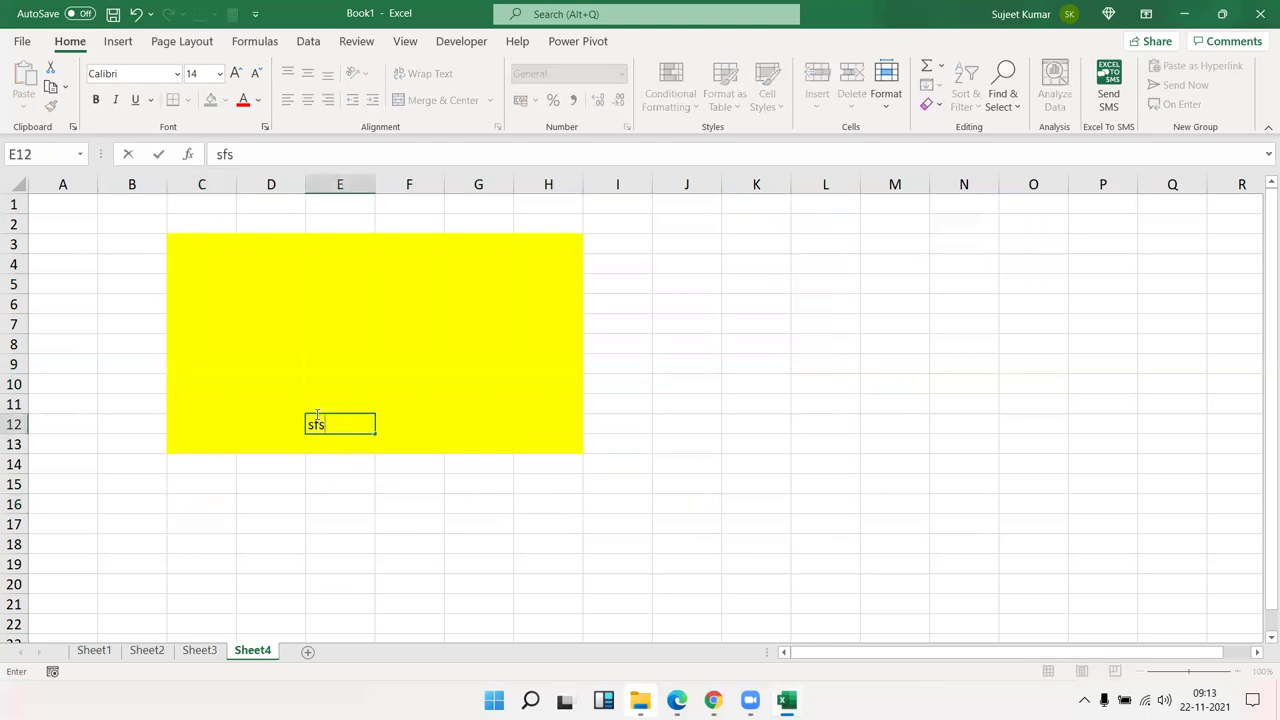
key(Escape)
right_click(256, 659)
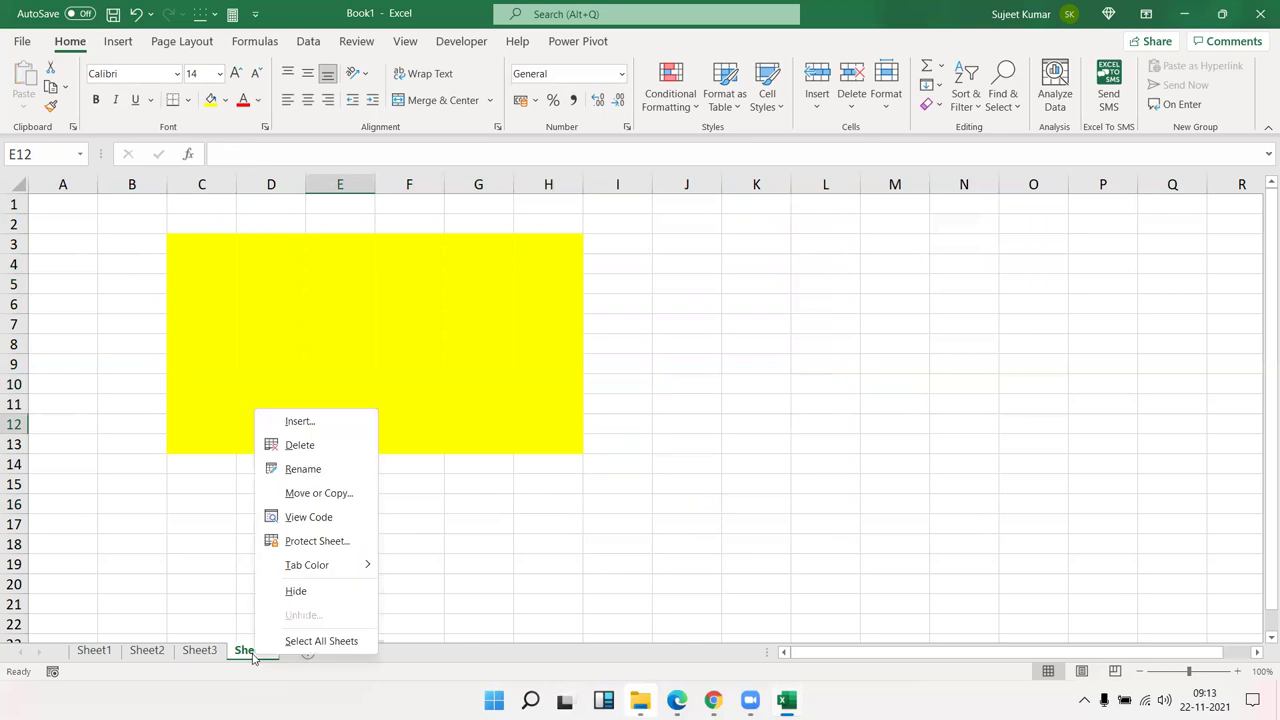
click(298, 548)
click(258, 426)
click(252, 428)
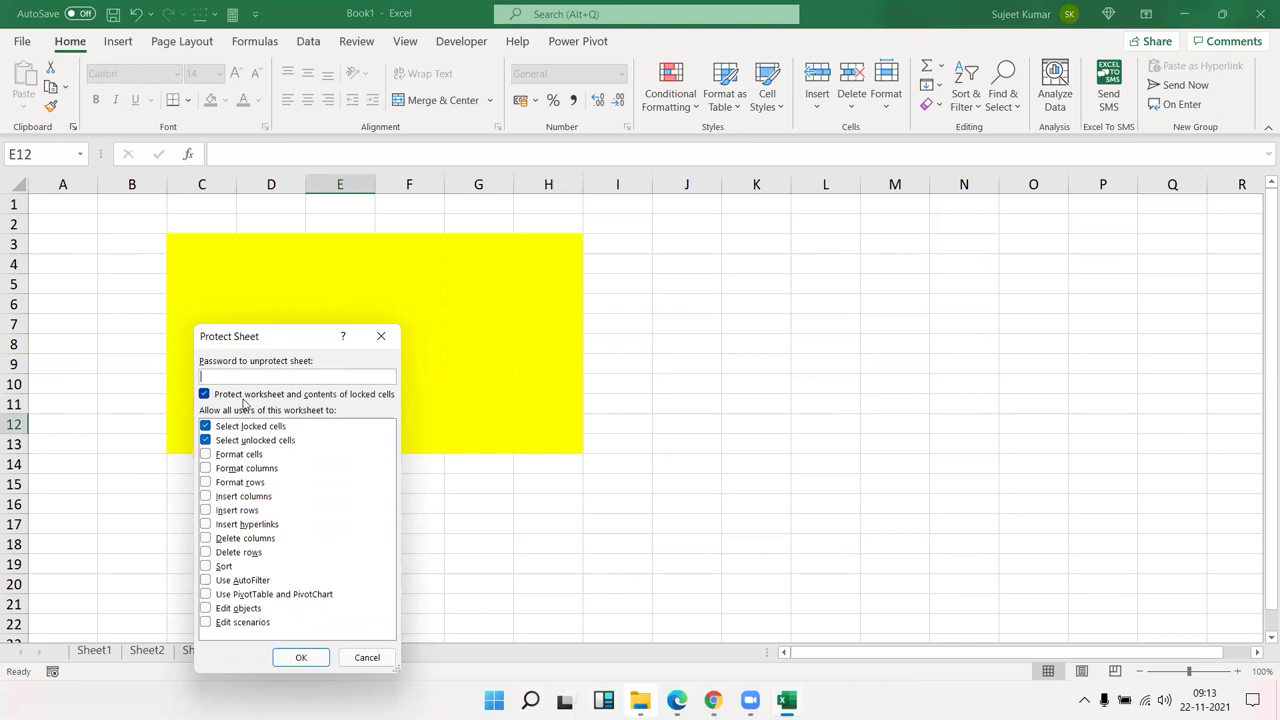
click(204, 426)
key(Escape)
right_click(539, 310)
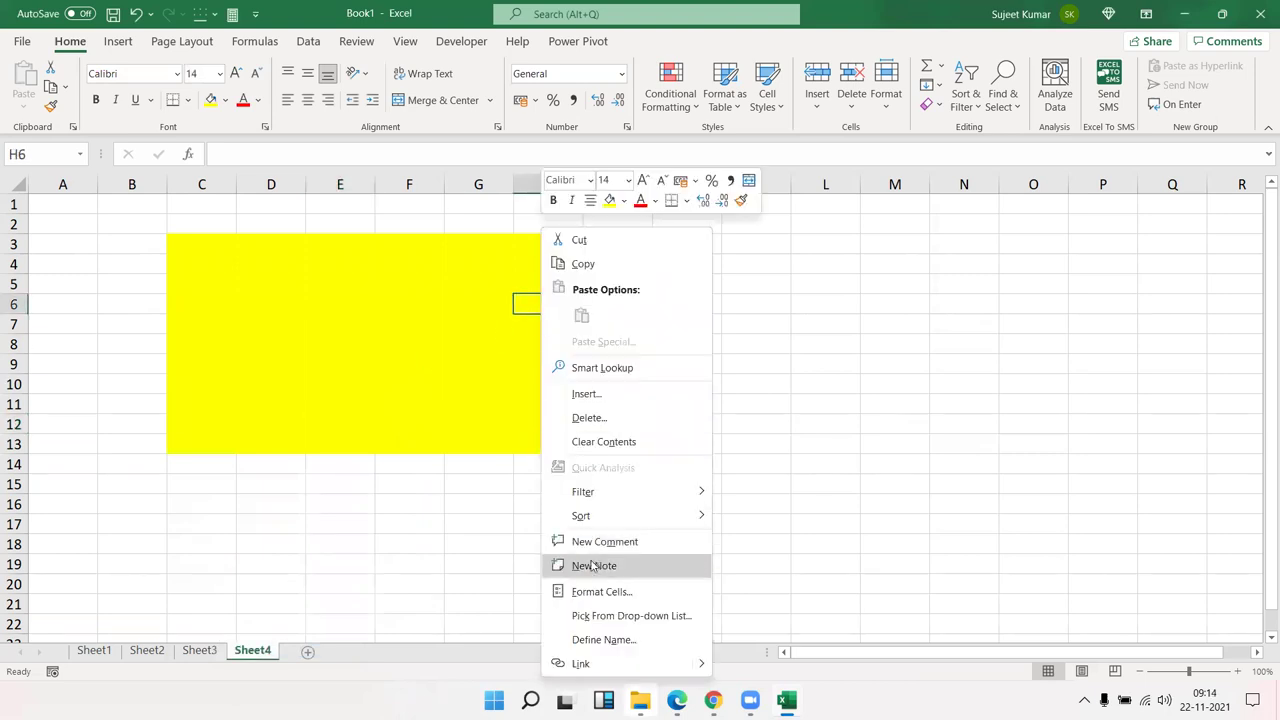
click(593, 592)
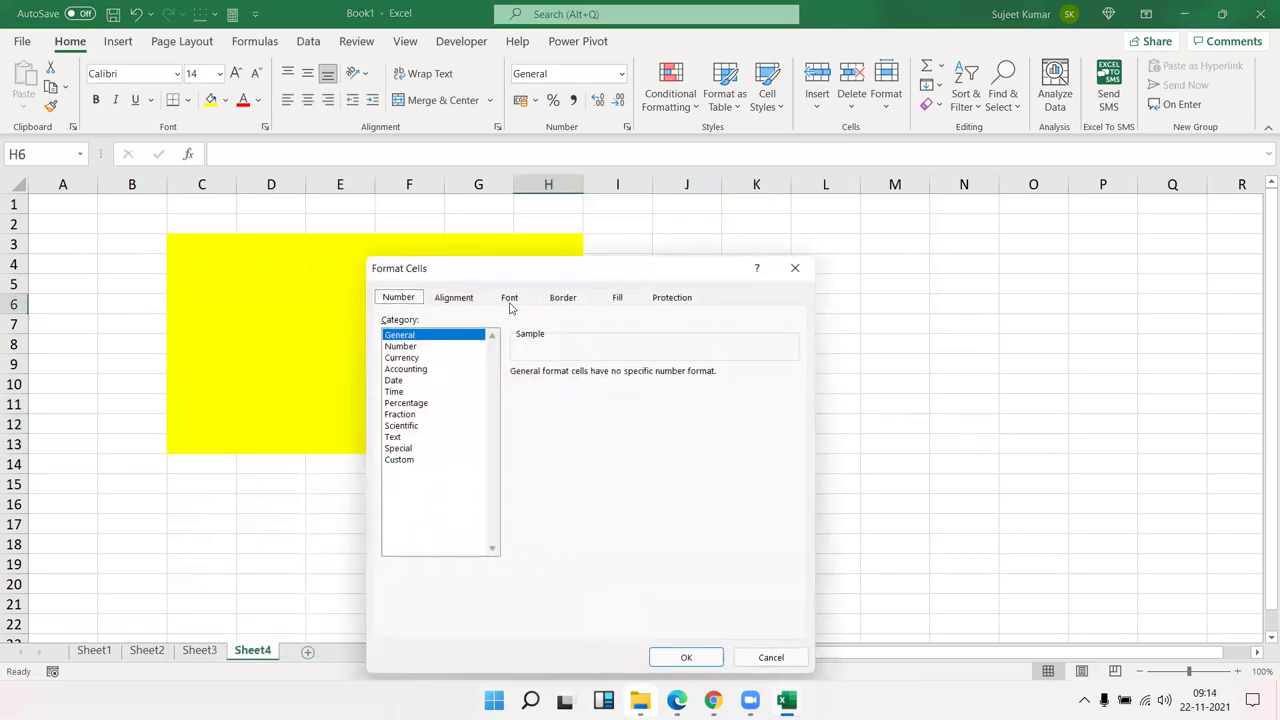
drag(506, 280, 740, 209)
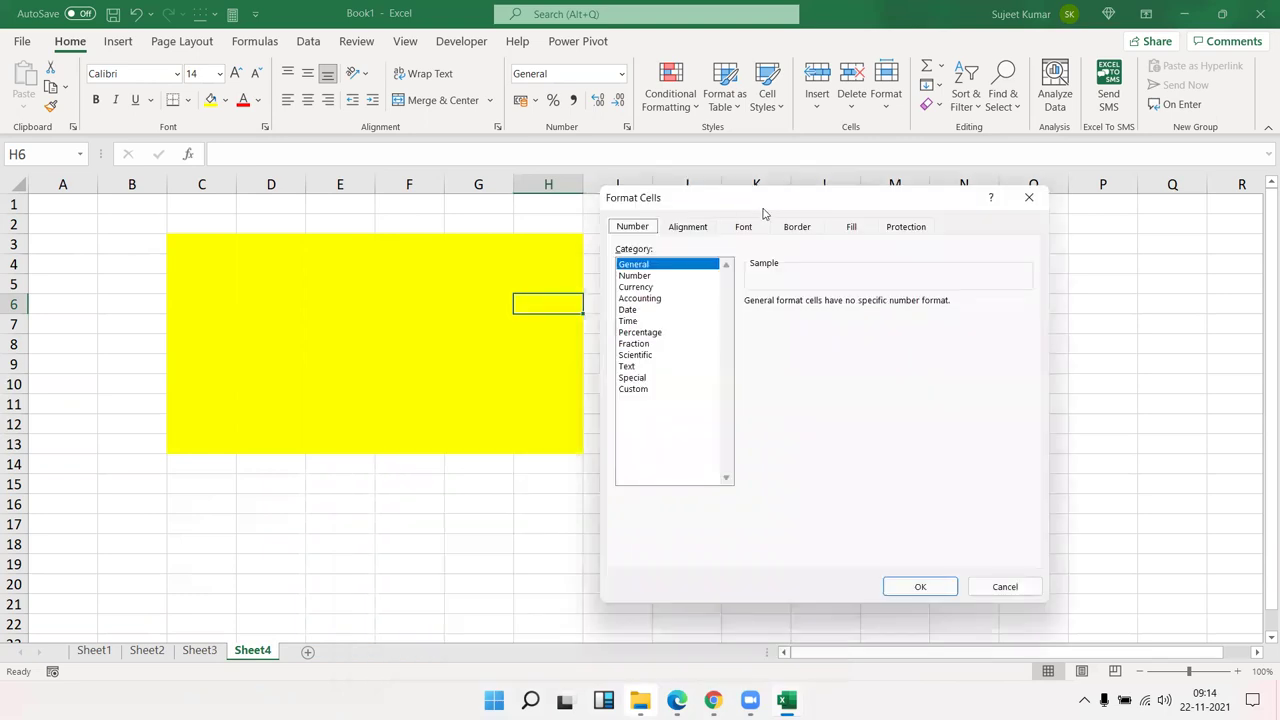
click(895, 229)
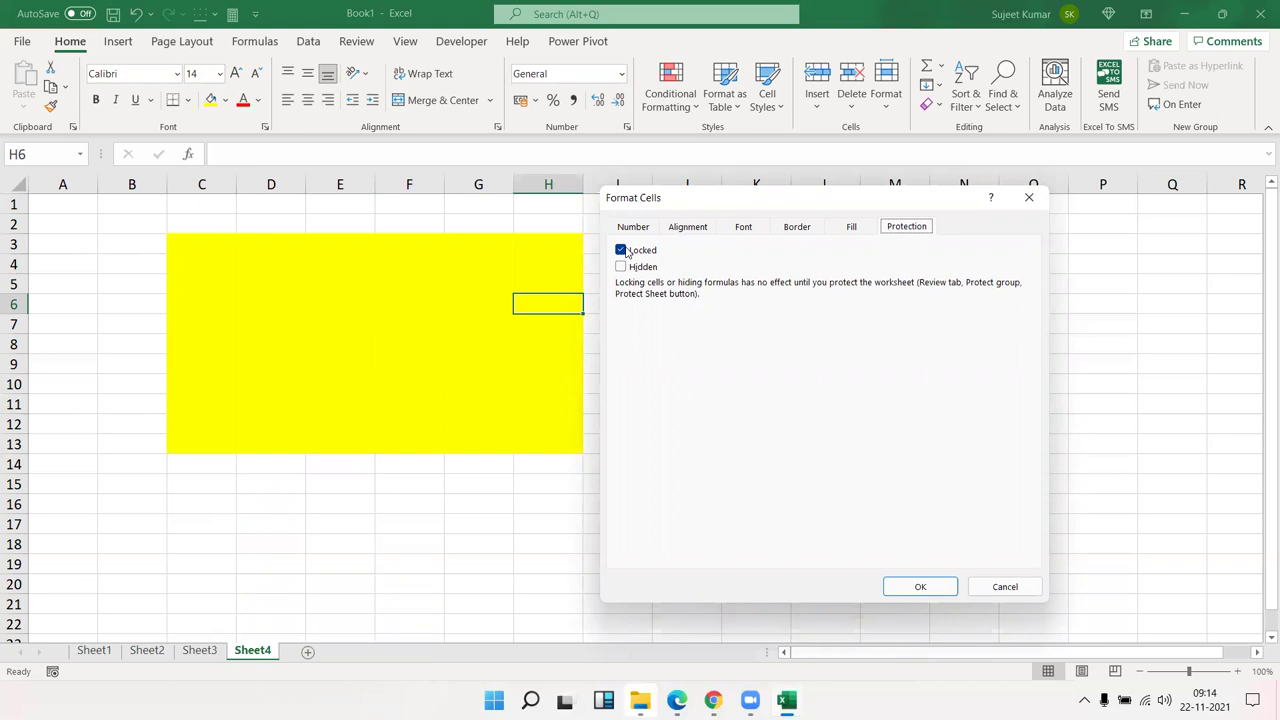
key(Return)
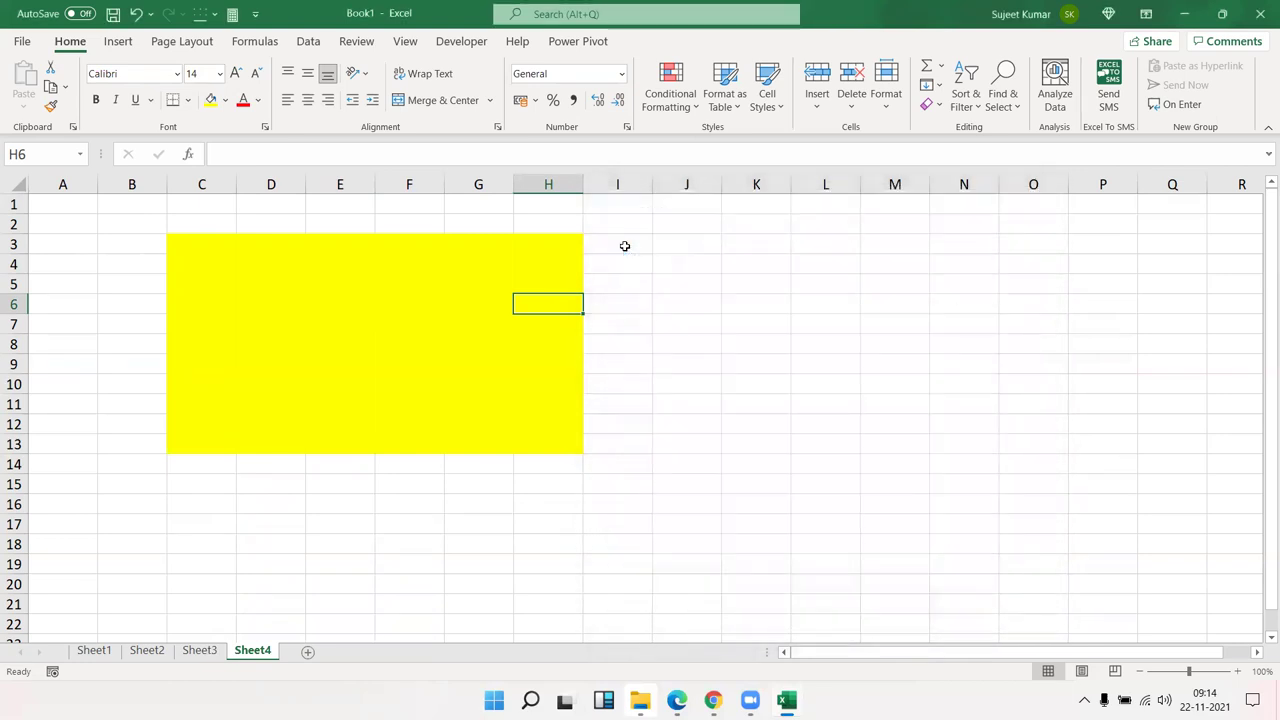
- Clear the Locked option for C3:H13 in Format Cells > Protection, then select F18
mouse_move(180, 245)
mouse_down()
mouse_move(528, 392)
mouse_move(514, 437)
mouse_up()
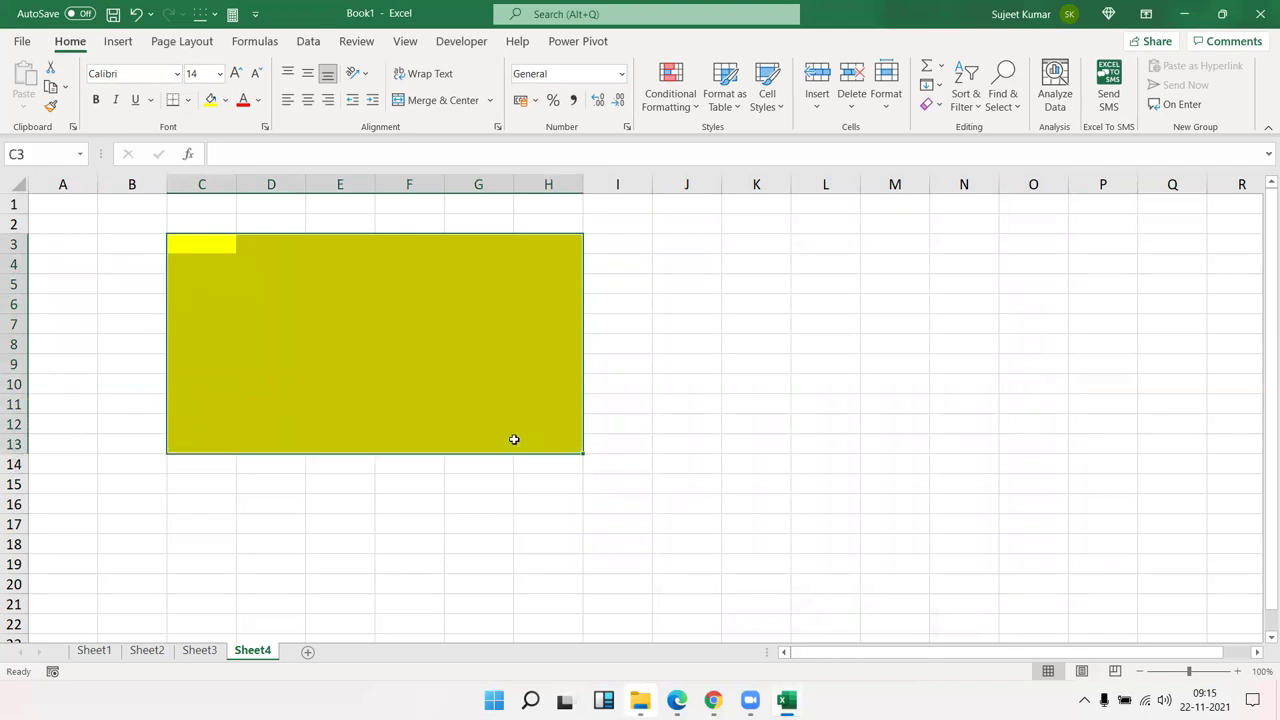
right_click(420, 415)
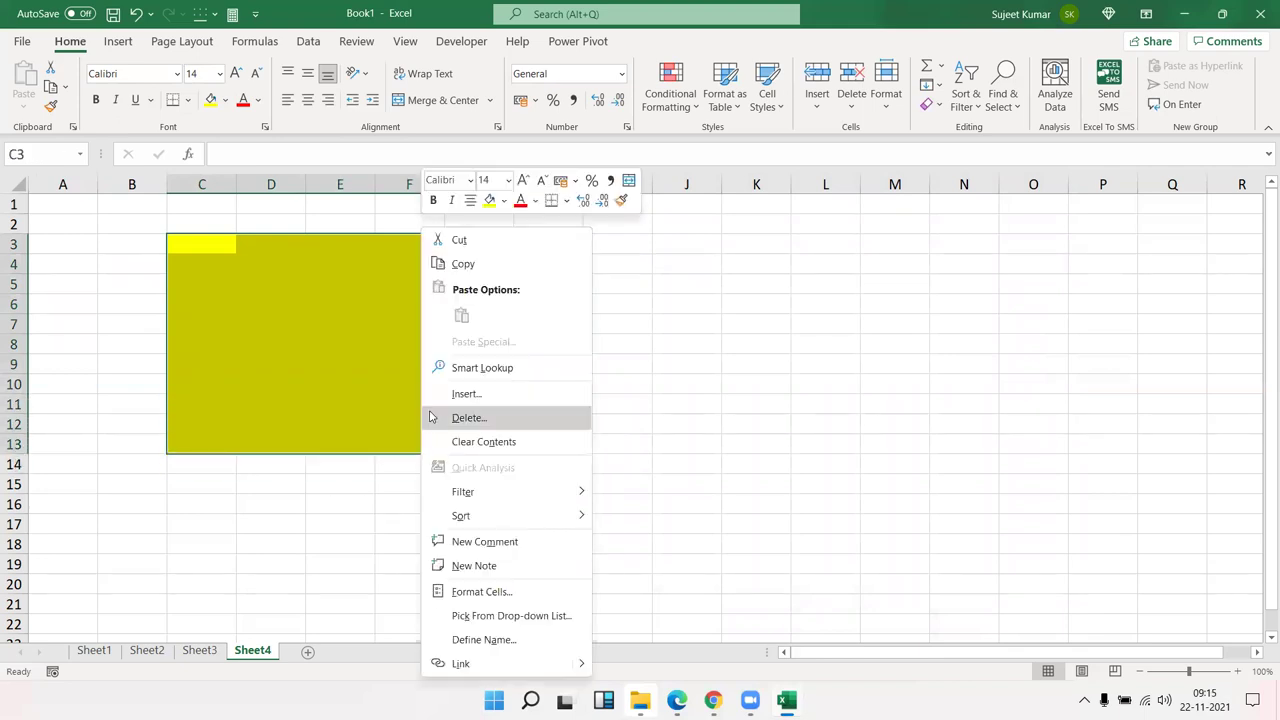
click(463, 592)
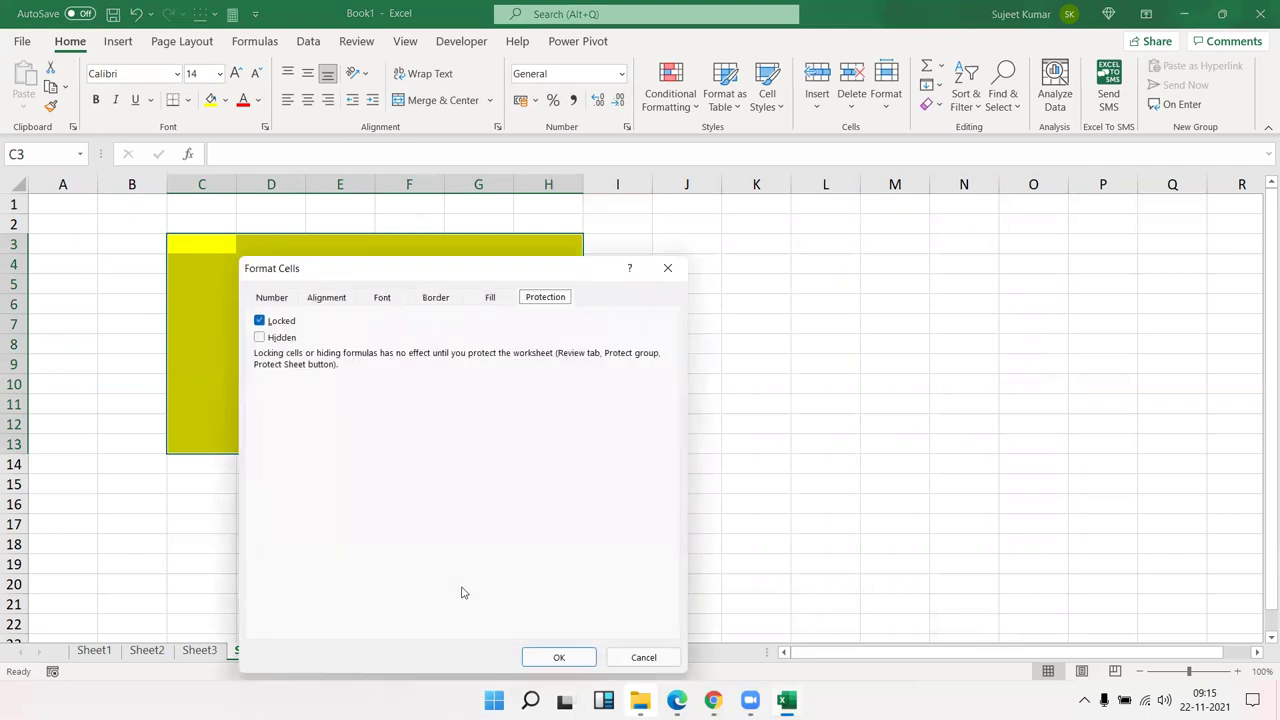
click(260, 321)
click(559, 657)
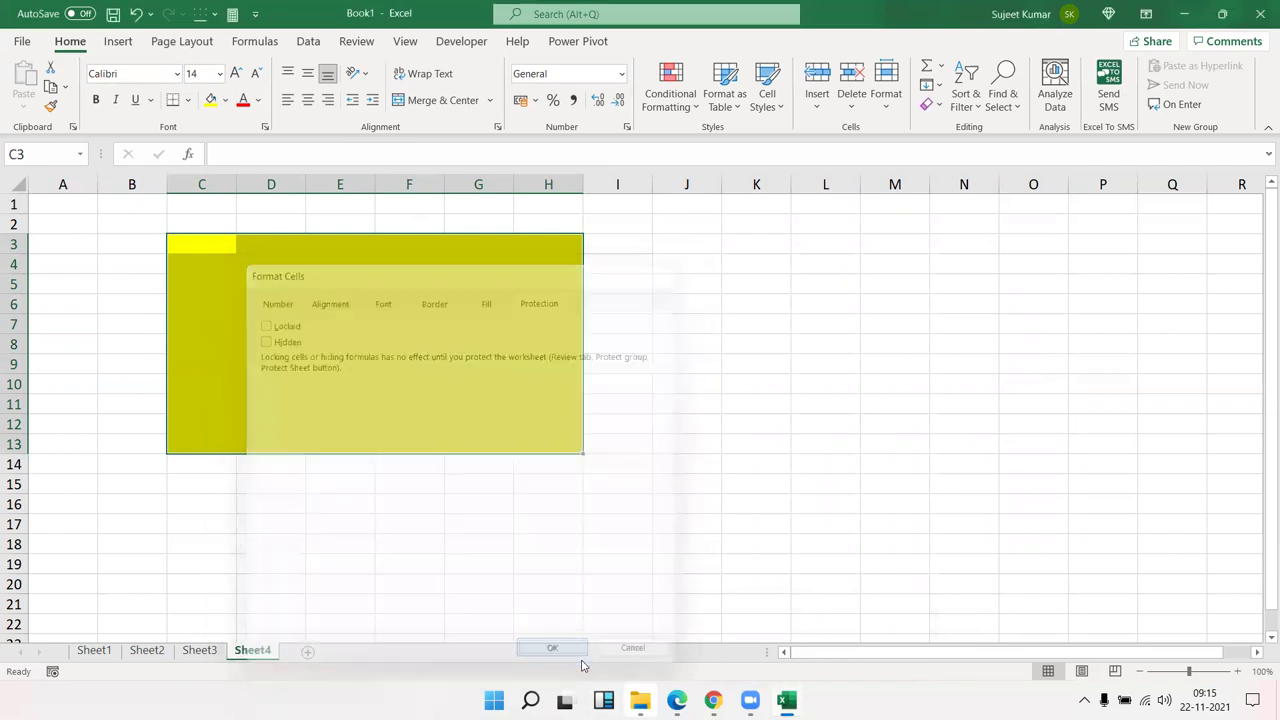
click(440, 548)
- Protect Sheet4 with a password entered twice, then select D17 to test it
right_click(244, 655)
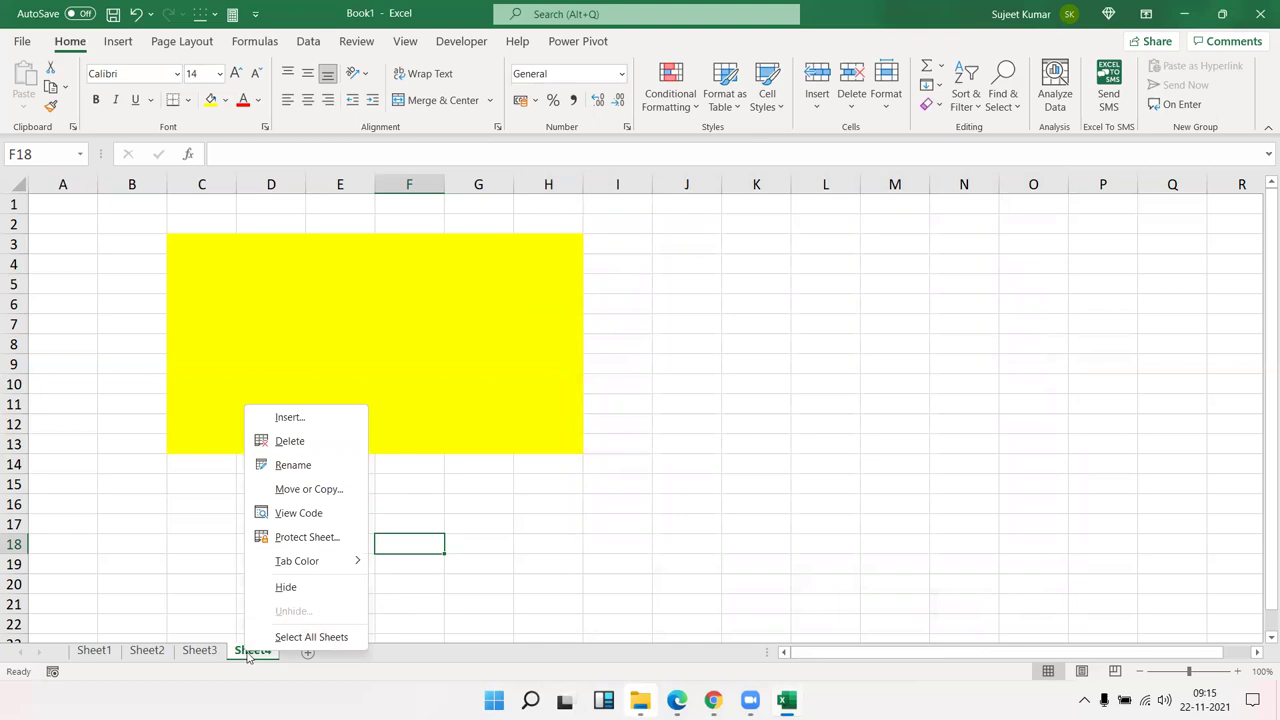
click(283, 545)
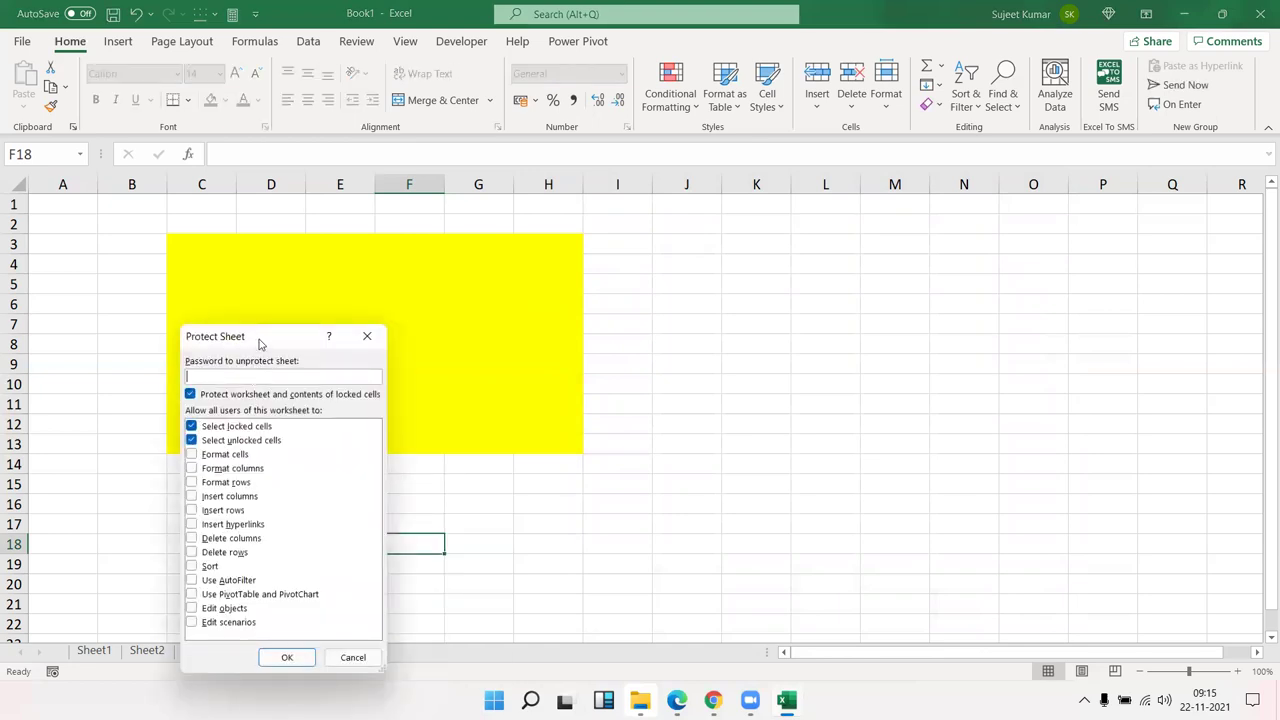
drag(259, 343, 638, 226)
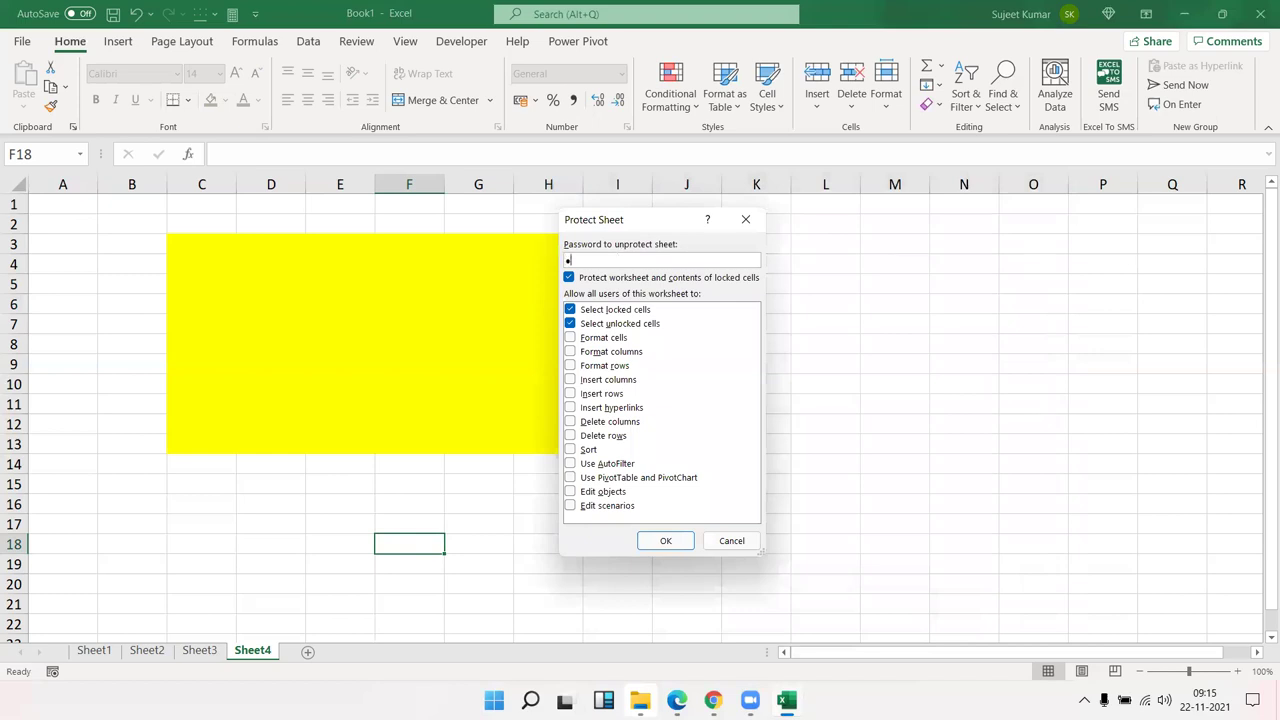
key(Return)
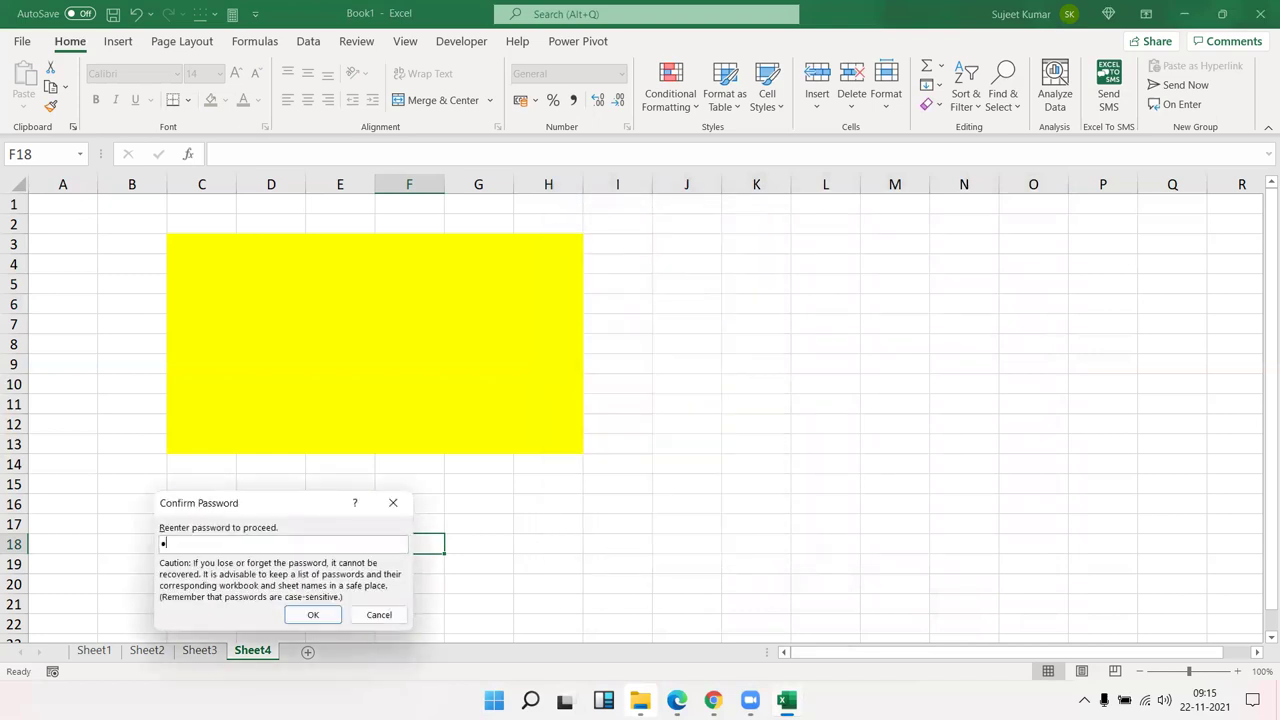
click(310, 612)
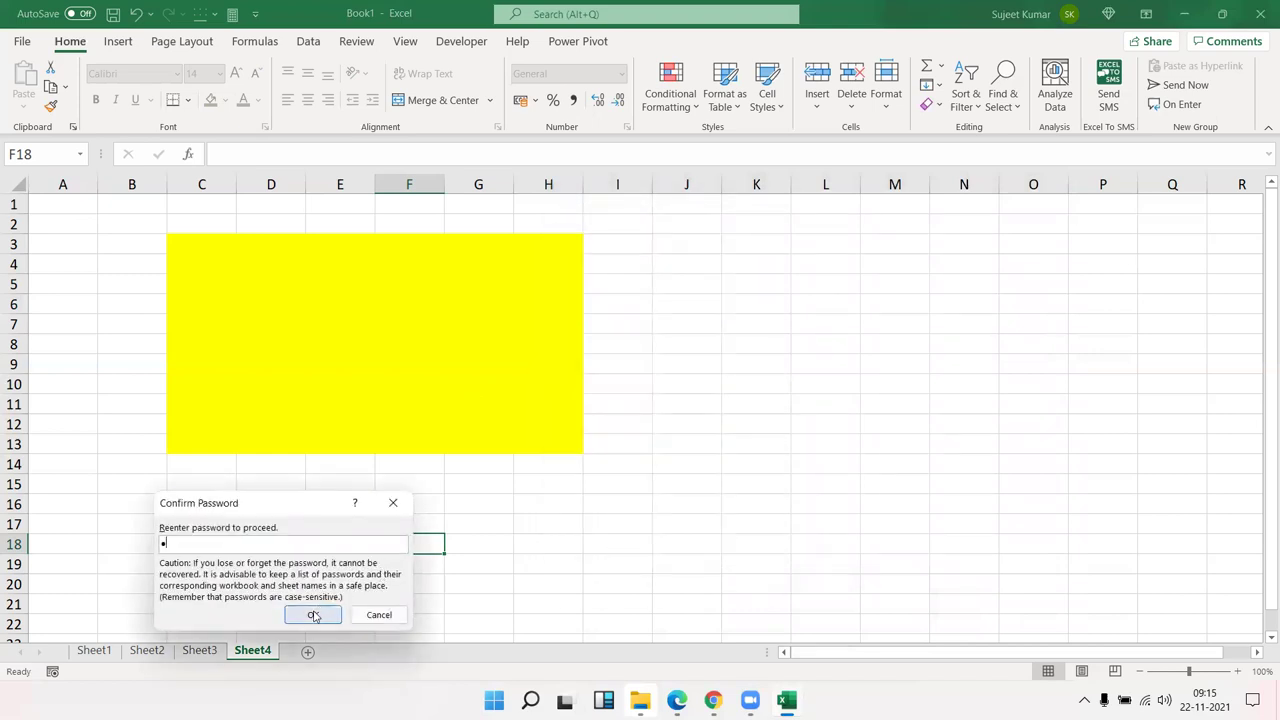
click(297, 517)
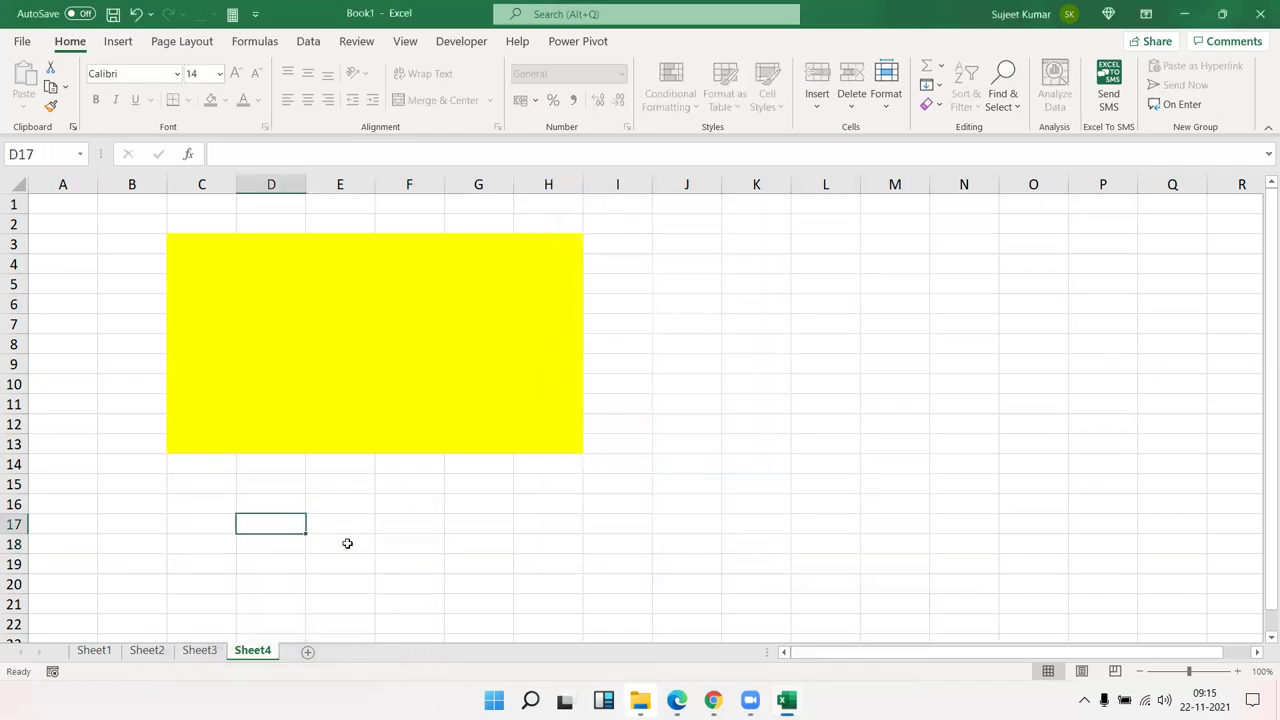
- Confirm locked cells outside the yellow block, such as K12, reject typed text
key(a)
click(651, 395)
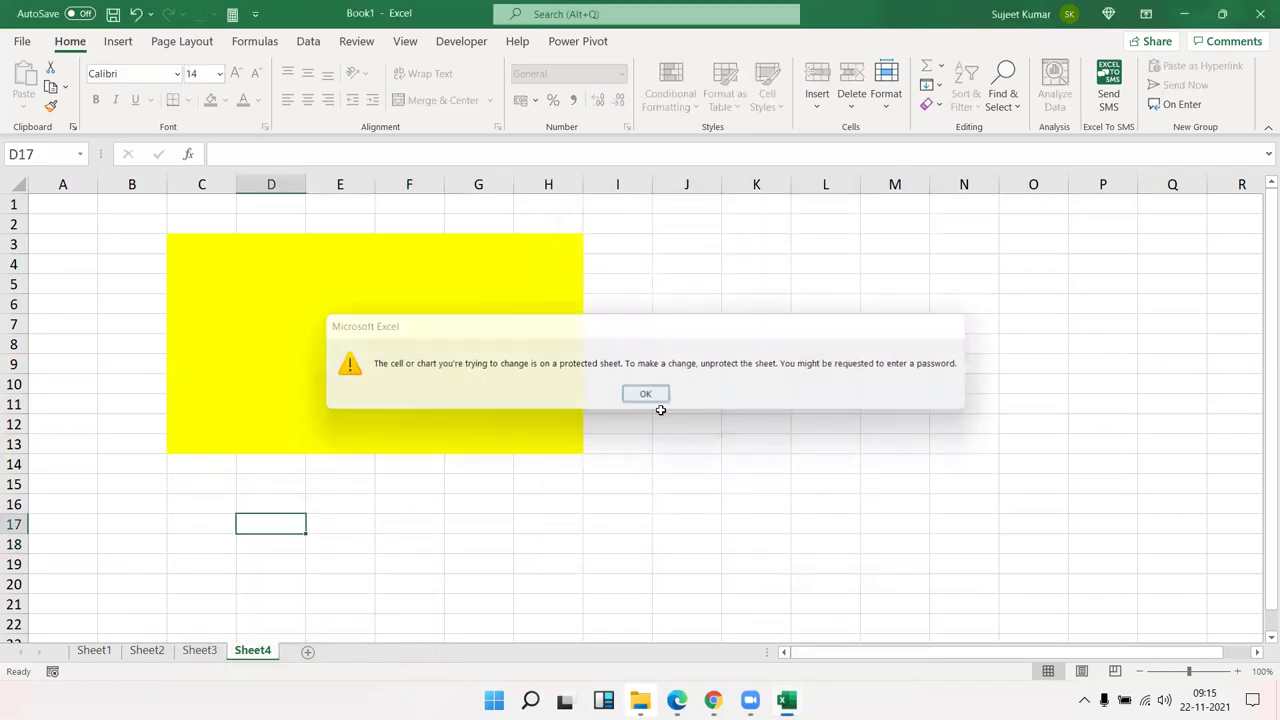
click(729, 430)
key(a)
click(651, 396)
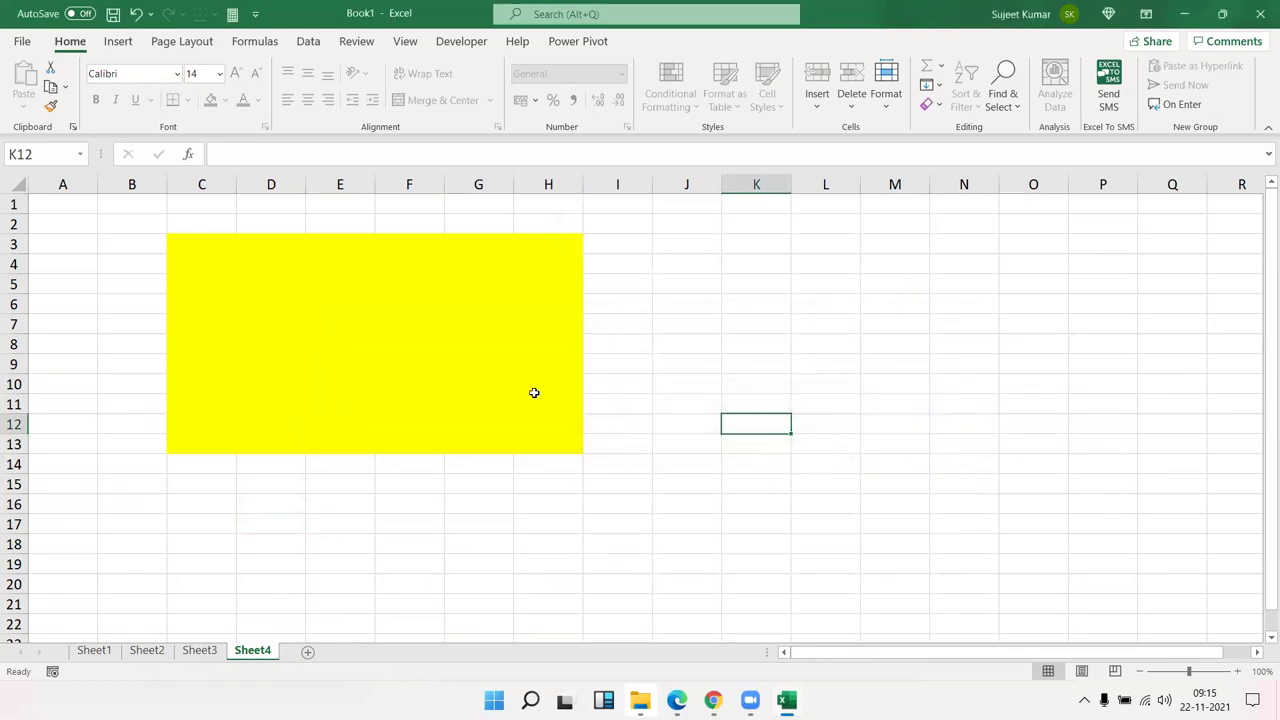
- Type xcv into F10, E8 and F5 and cxv into G8, then add Sheet5
click(379, 382)
text(xcv)
click(349, 342)
text(xcv)
click(382, 295)
text(xcv)
click(479, 342)
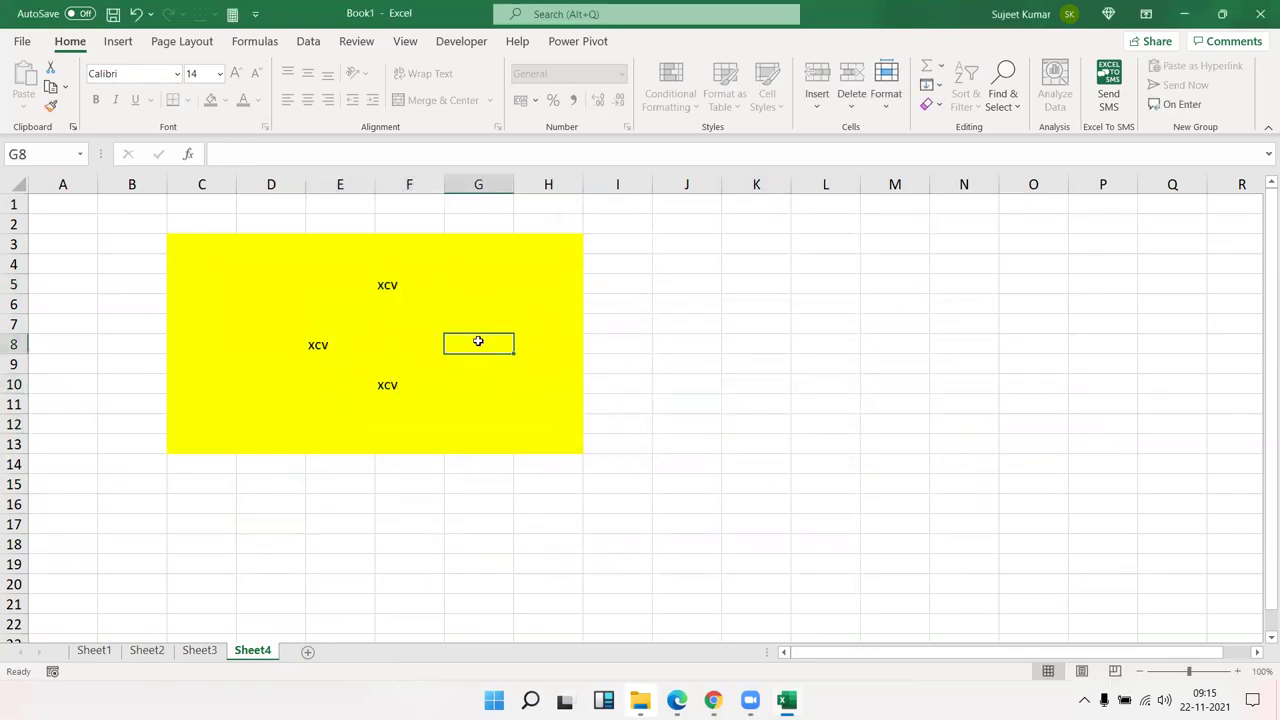
text(cxv)
click(469, 366)
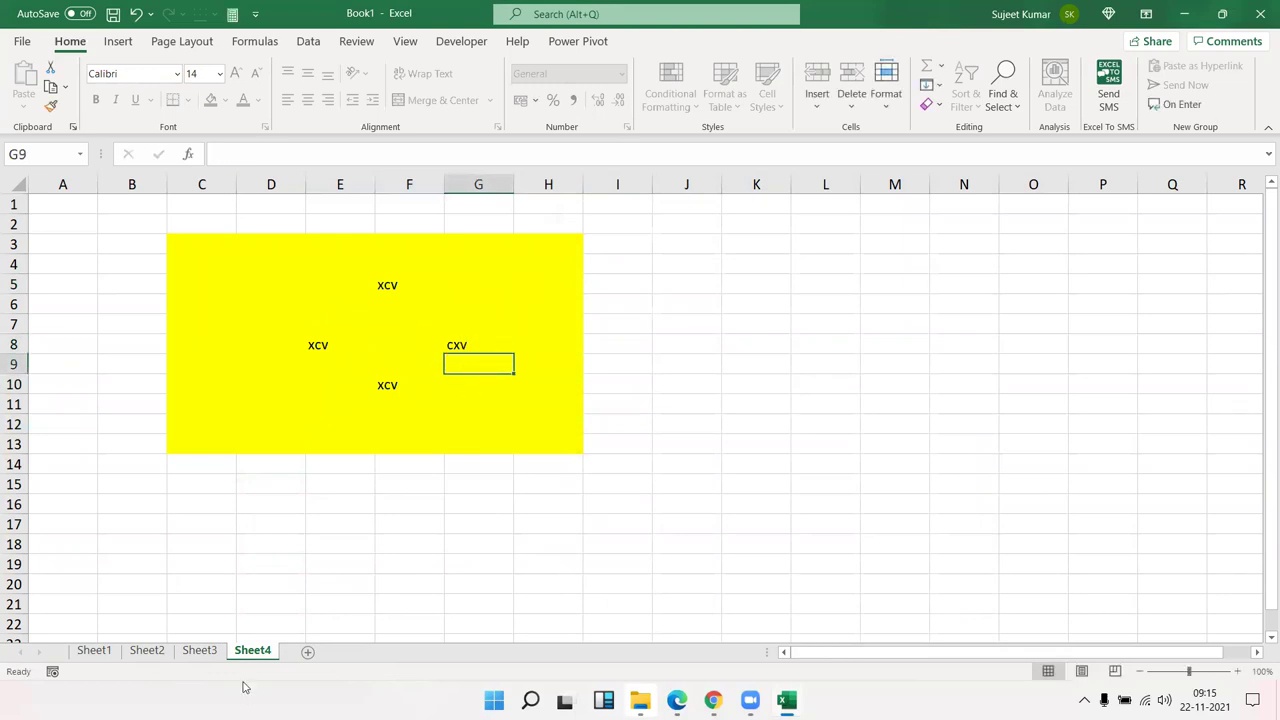
click(308, 651)
- Fill the block C4:G12 on Sheet5 with red
mouse_move(197, 266)
mouse_down()
mouse_move(507, 403)
mouse_move(460, 430)
mouse_up()
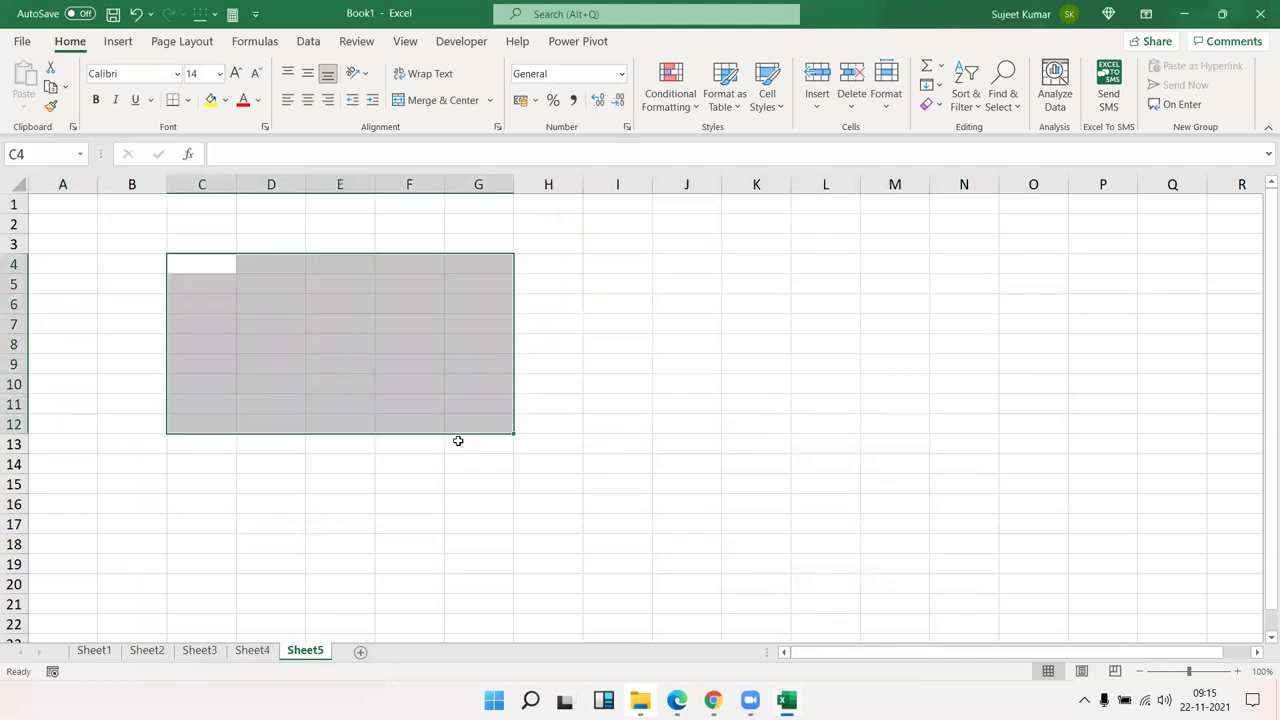
click(227, 104)
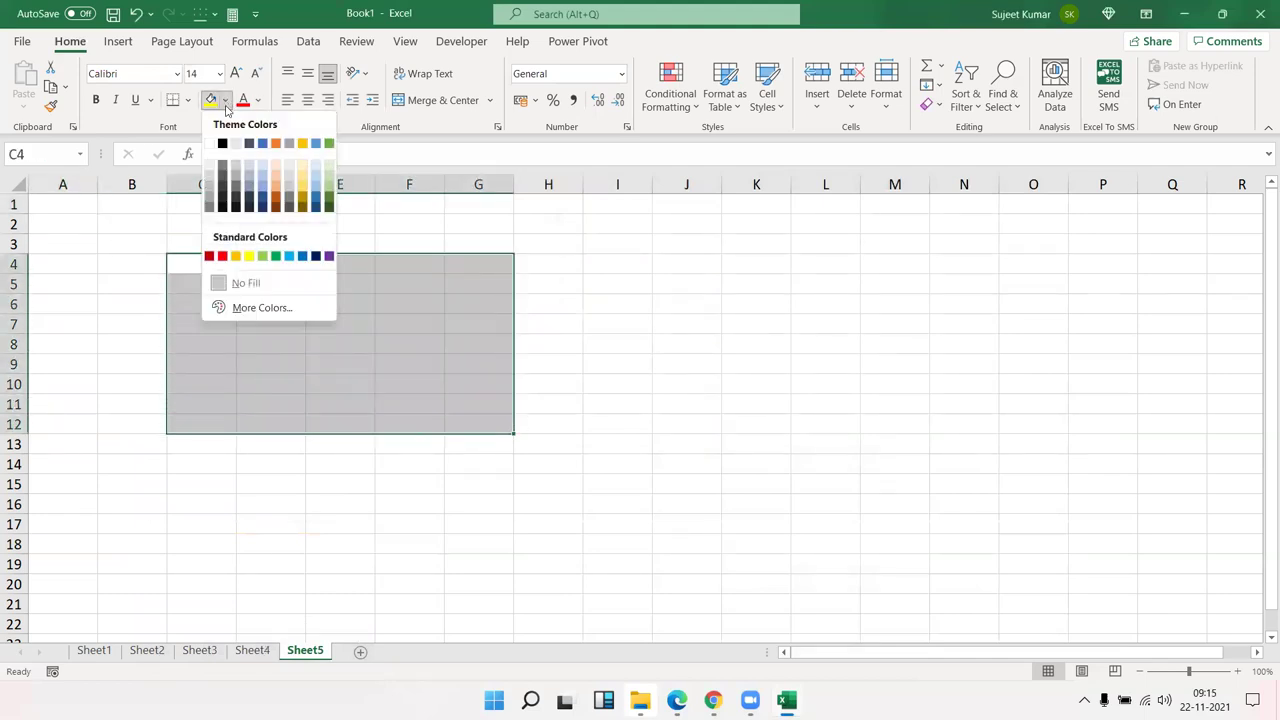
click(224, 257)
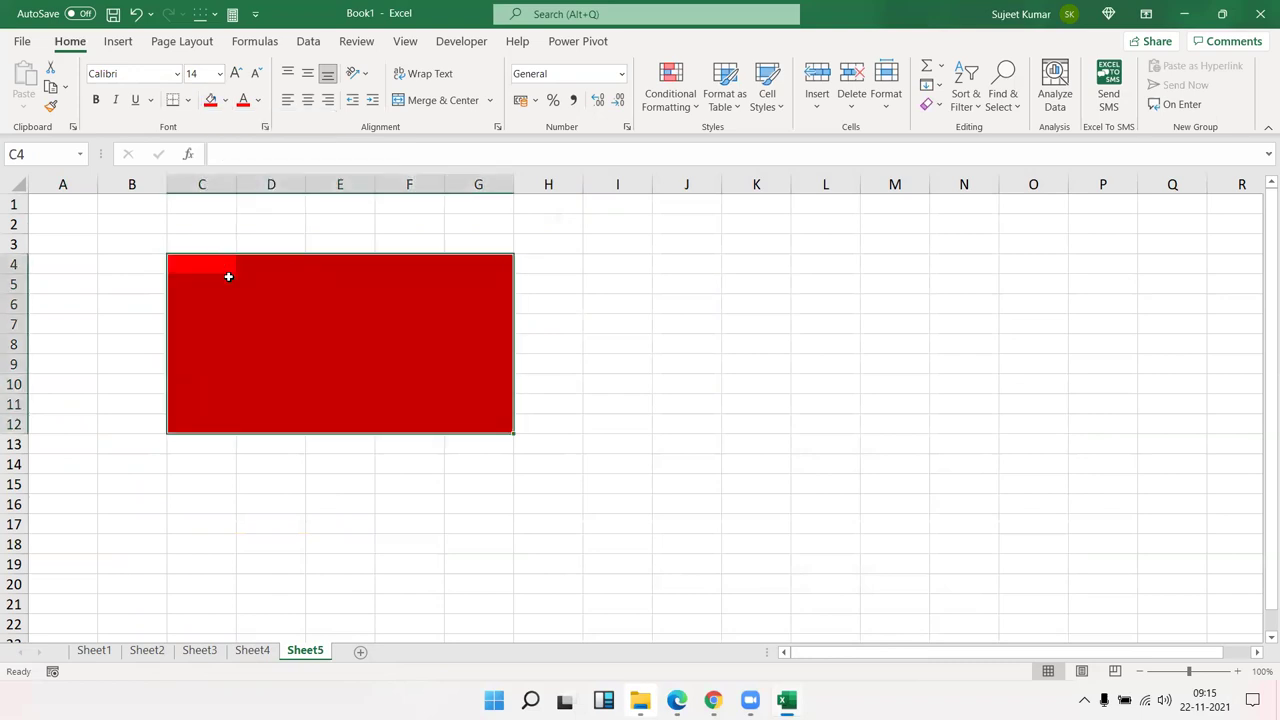
click(230, 277)
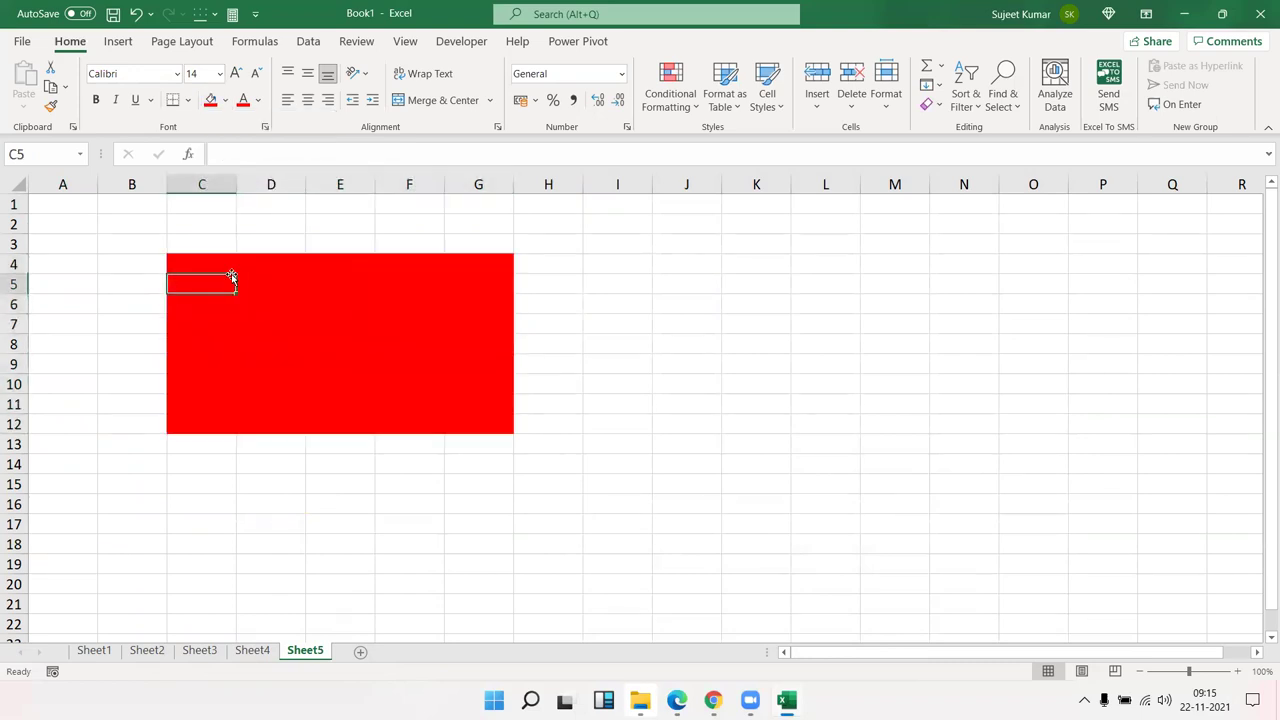
click(358, 500)
- Enter r into cell D12 of Sheet4's yellow block
click(253, 651)
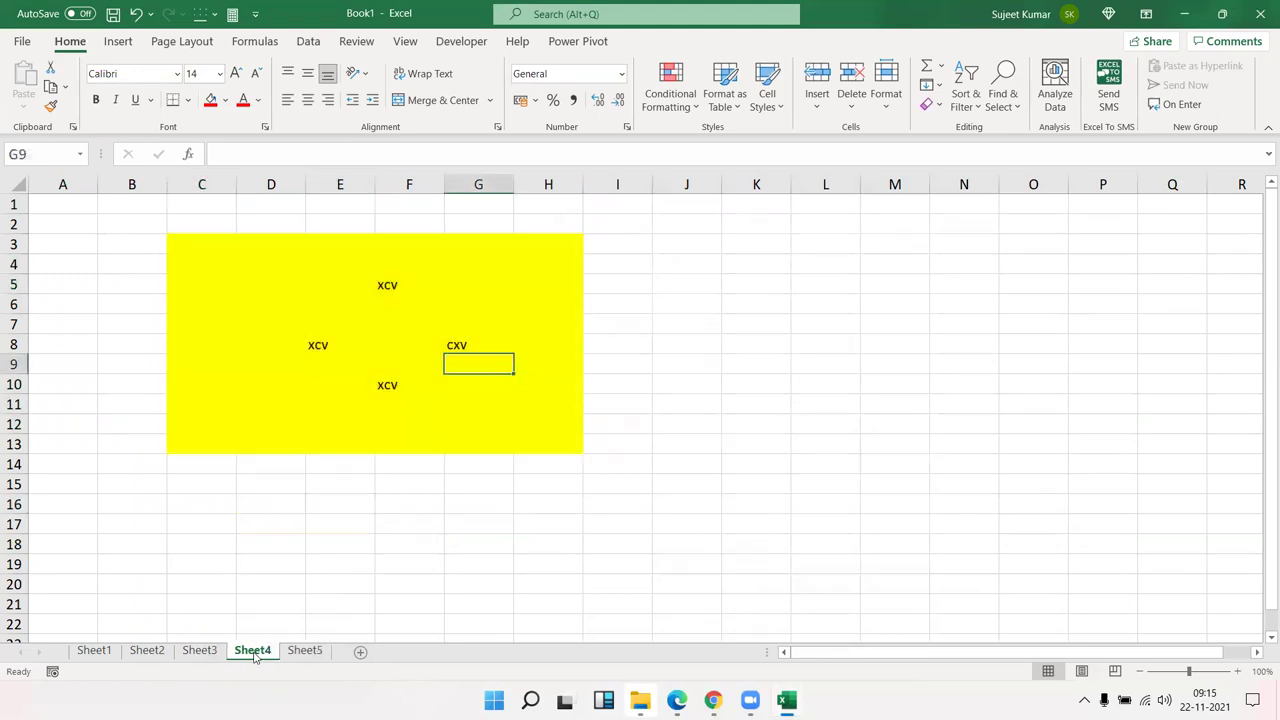
click(303, 421)
text(r)
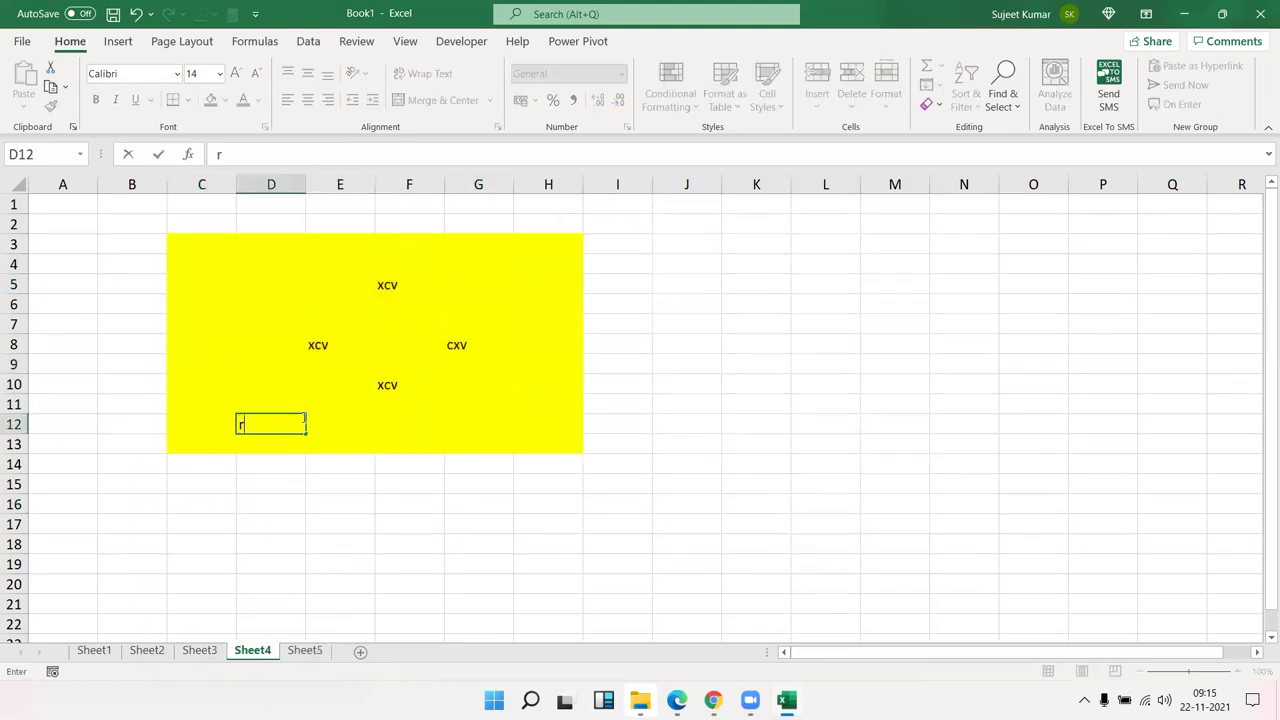
click(251, 319)
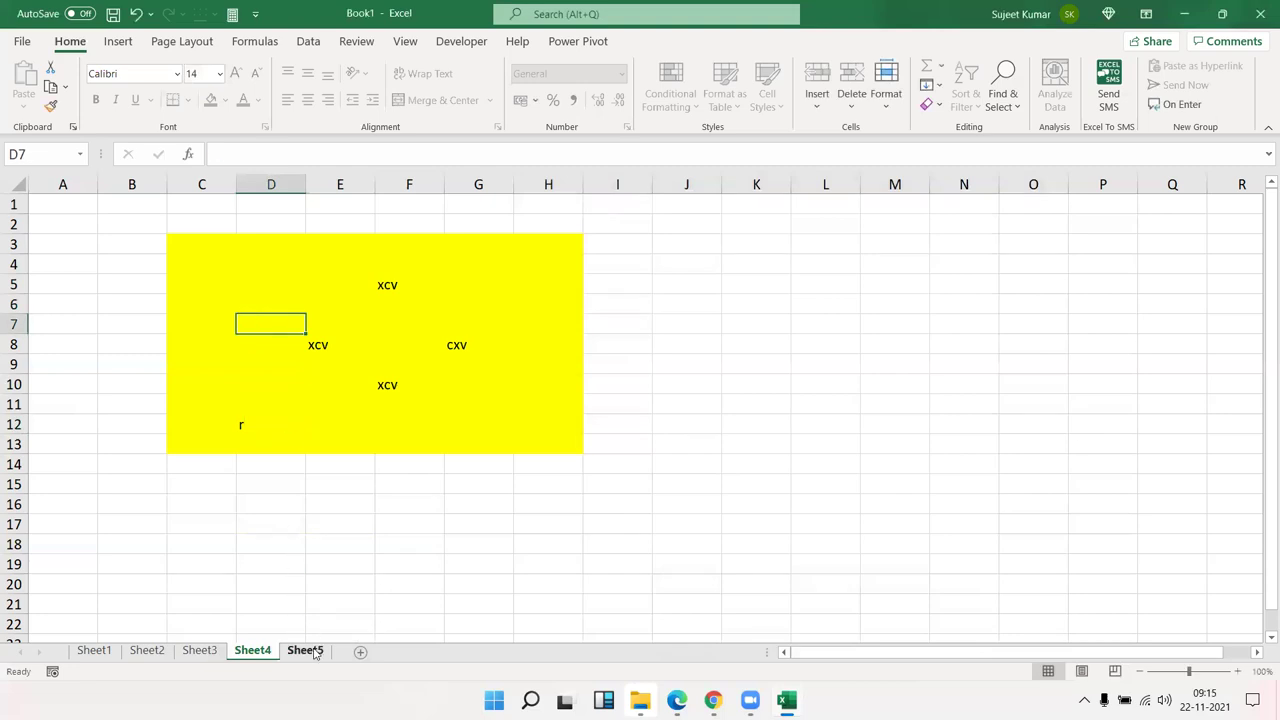
- On Sheet5, type e into A4 and D3, cancel an e in D7, then select B3
click(305, 651)
click(295, 400)
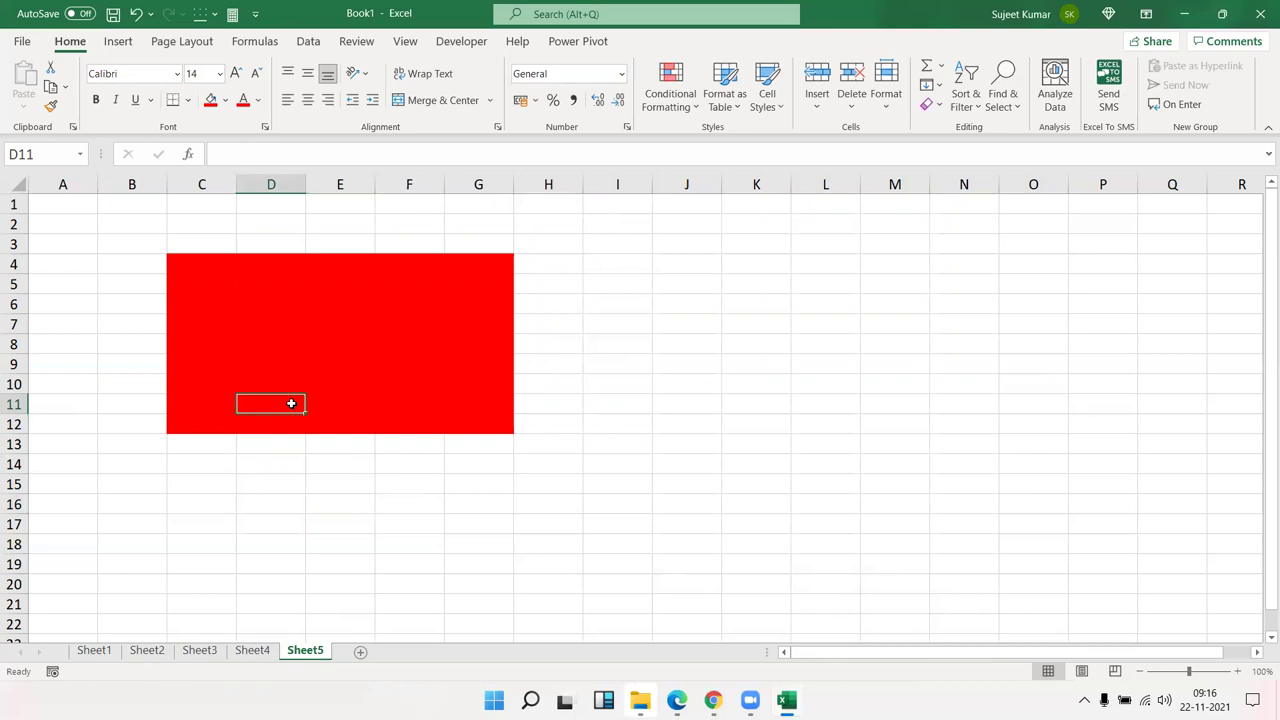
click(92, 262)
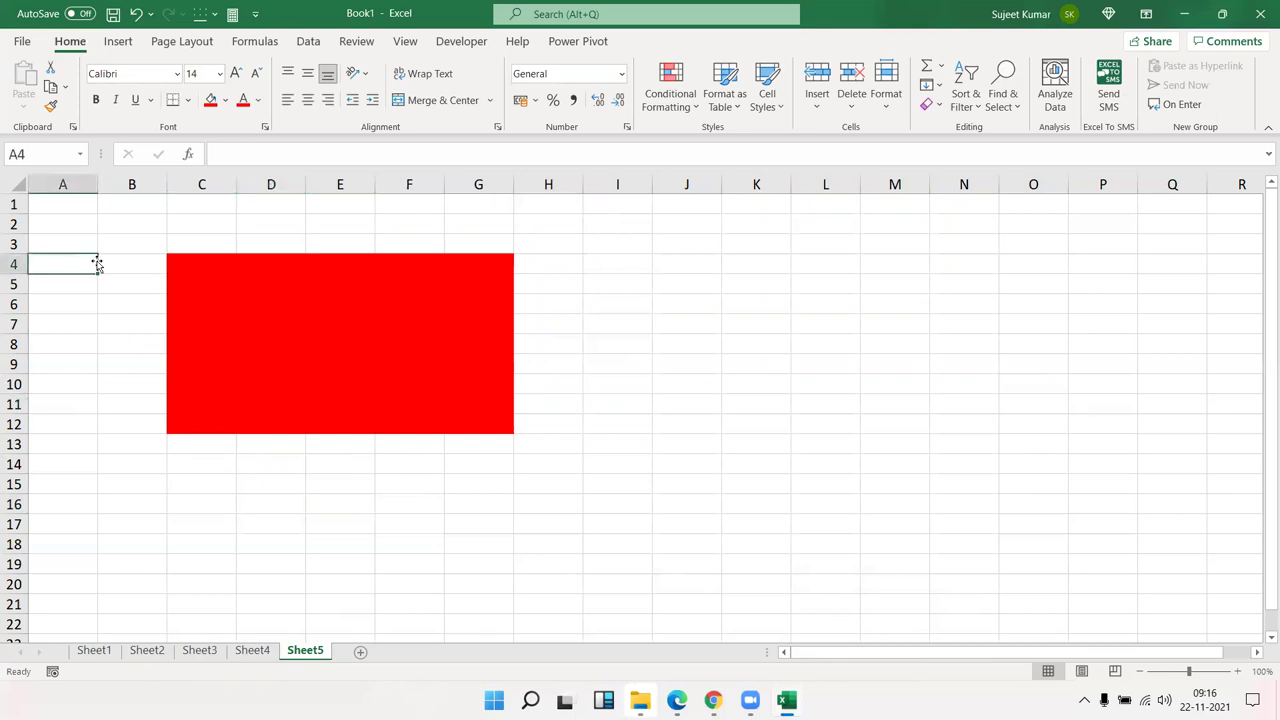
text(e)
click(254, 242)
text(e)
click(290, 320)
text(e)
key(Escape)
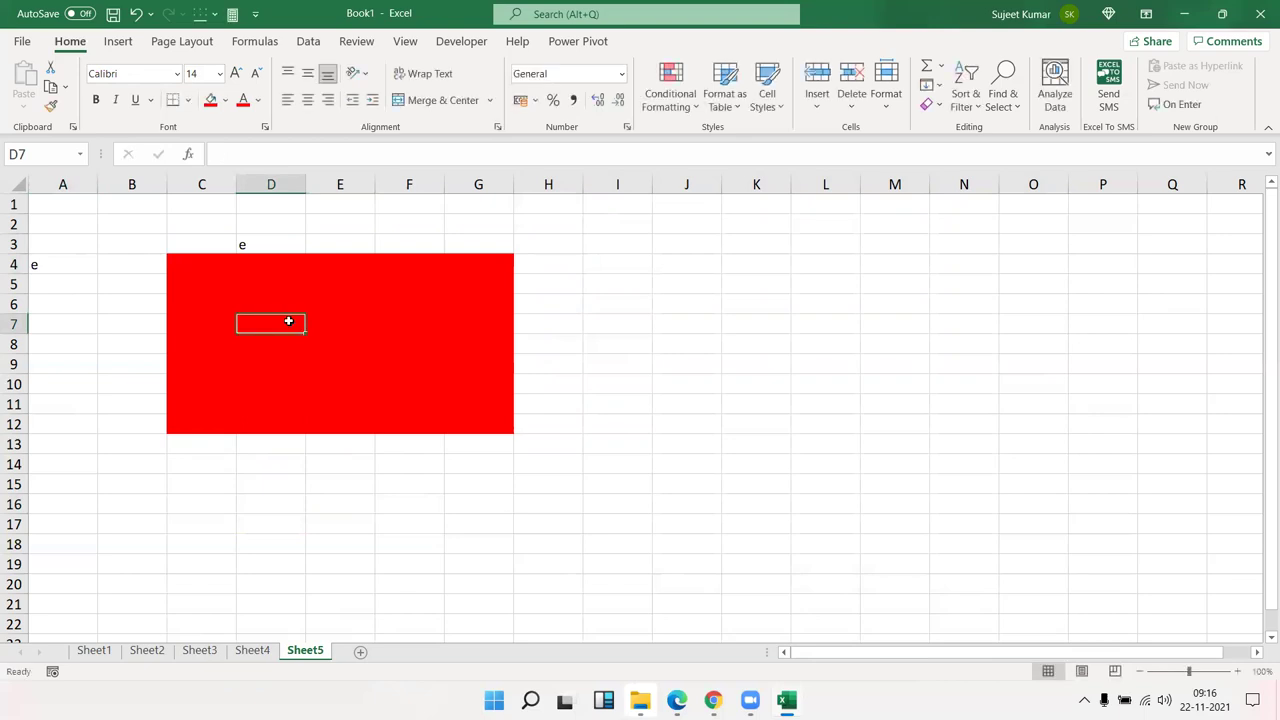
click(135, 244)
- Review B3's Format Cells protection without changes, then select all of Sheet5
right_click(135, 244)
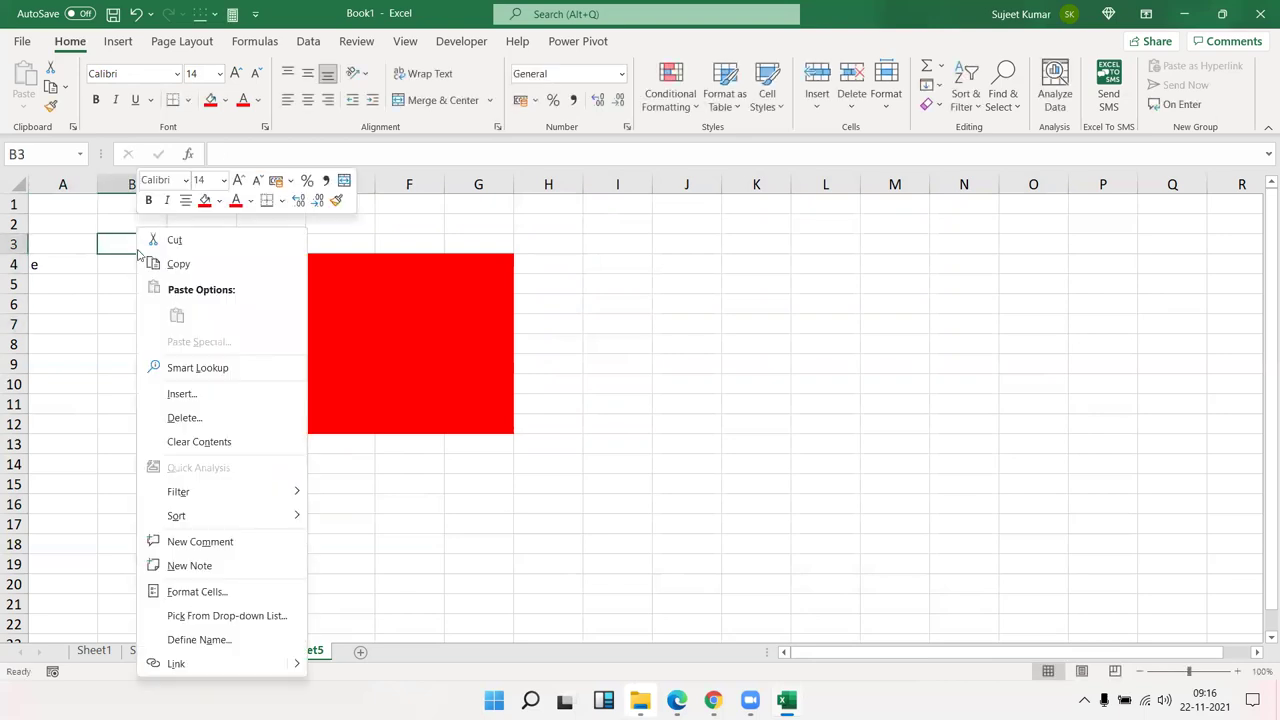
click(181, 595)
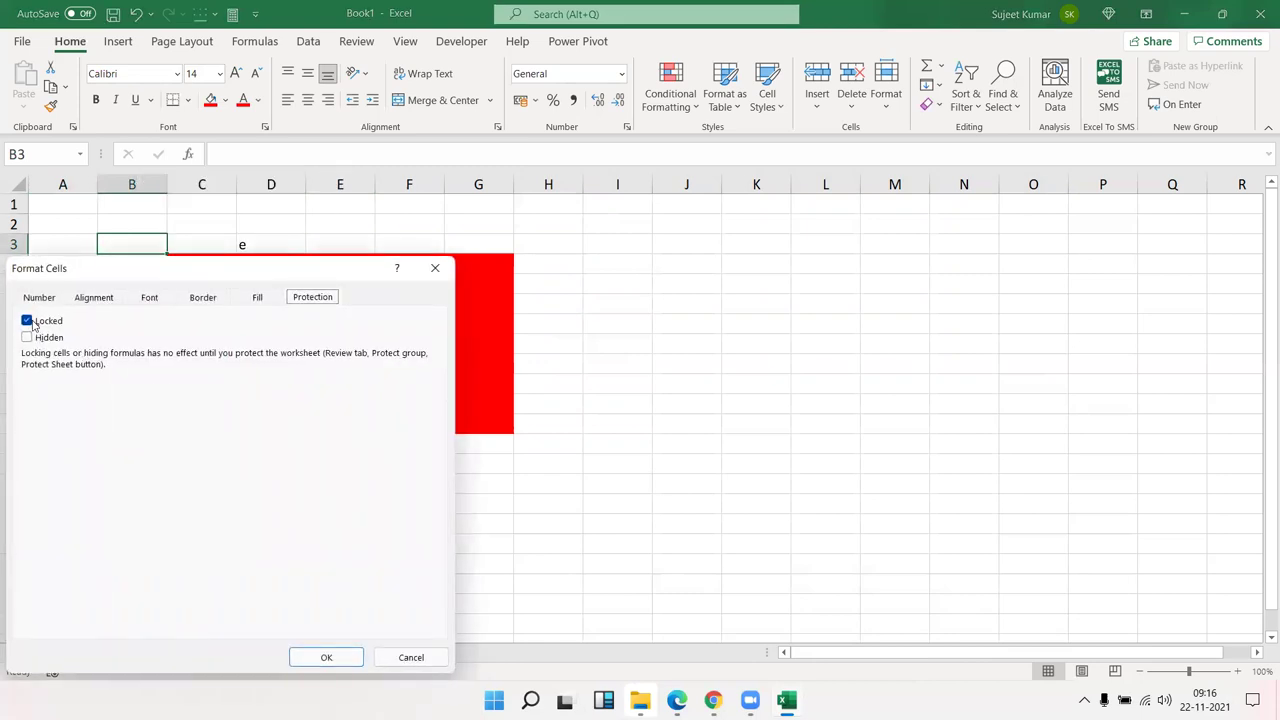
key(Return)
click(74, 345)
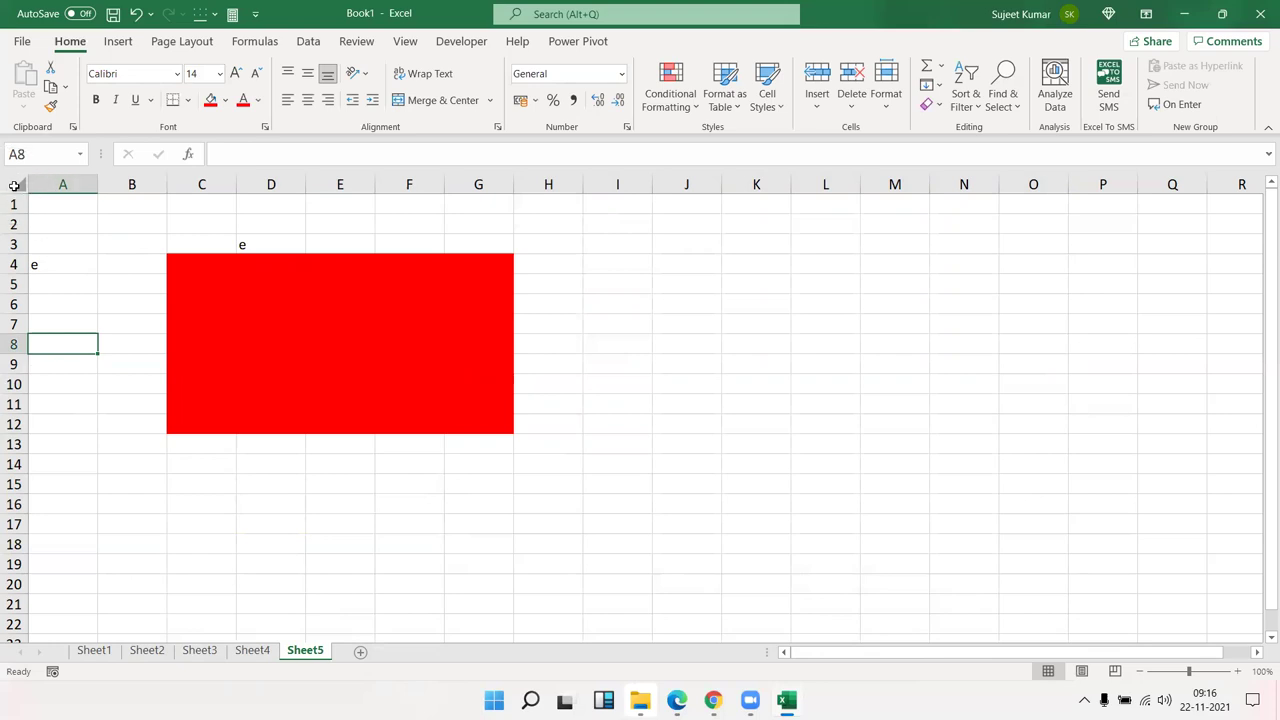
click(14, 185)
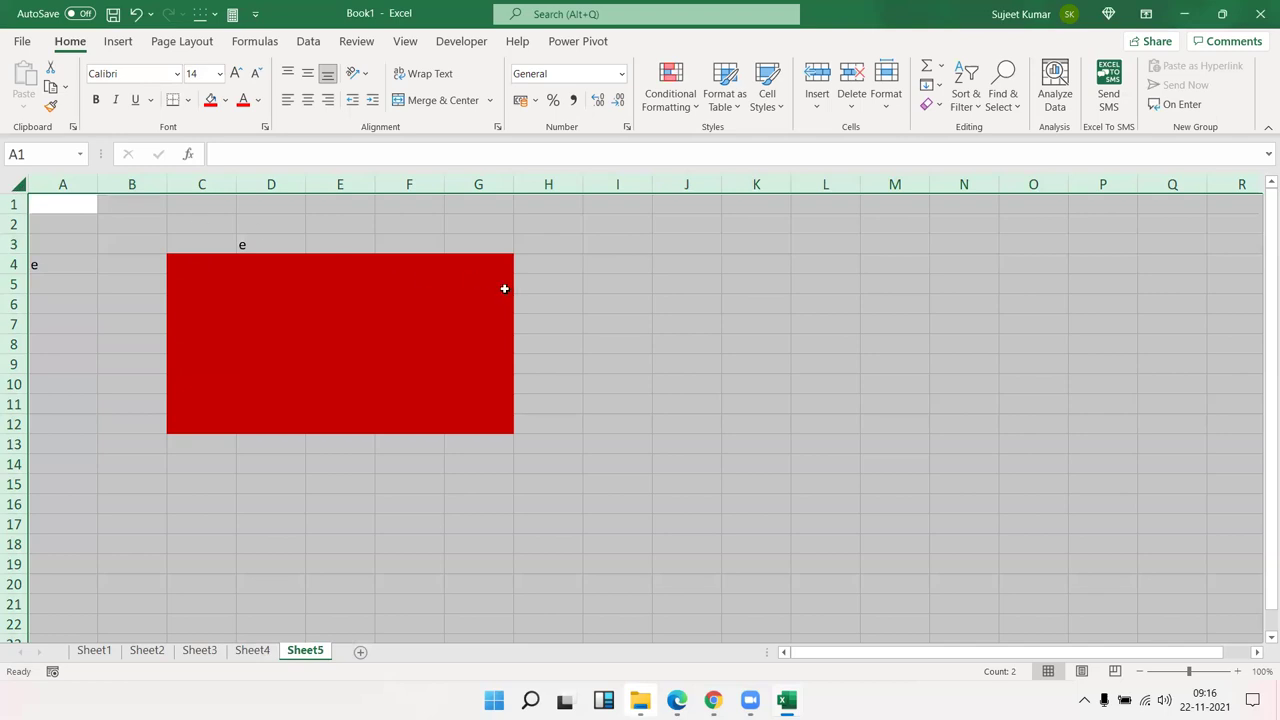
- Clear the Locked option in Format Cells for the whole of Sheet5
right_click(604, 293)
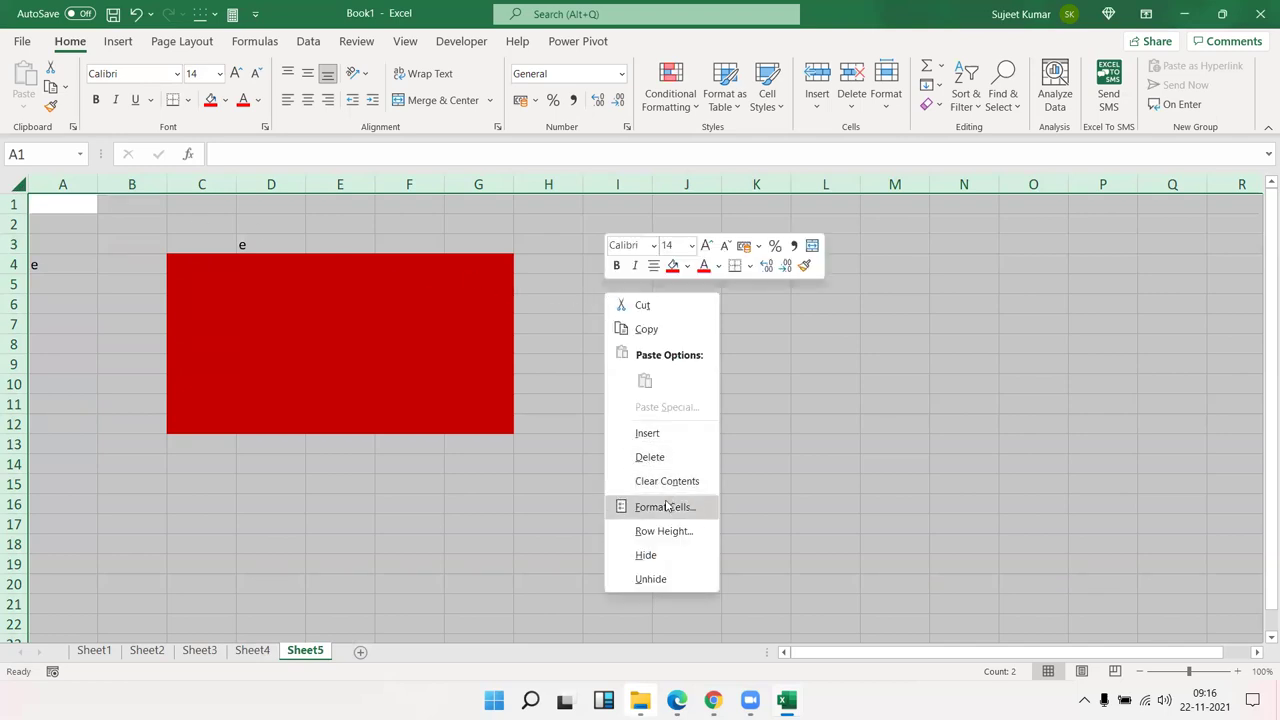
click(665, 506)
click(481, 320)
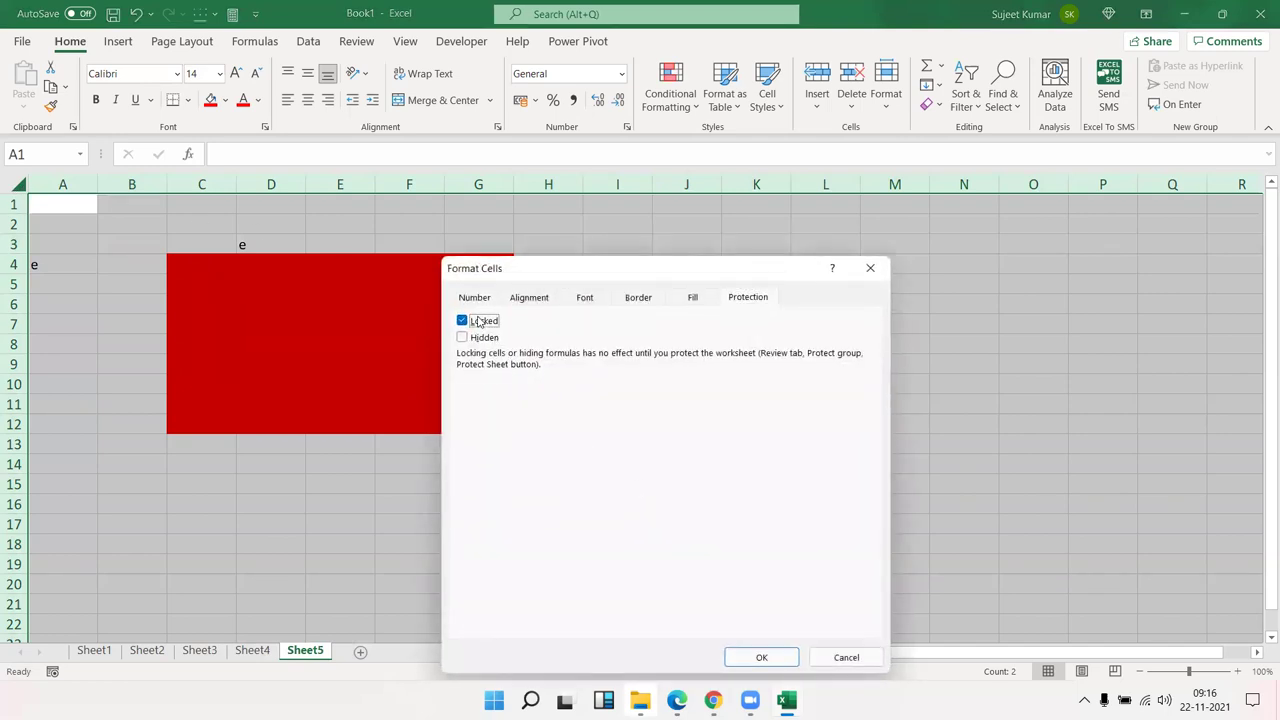
click(785, 657)
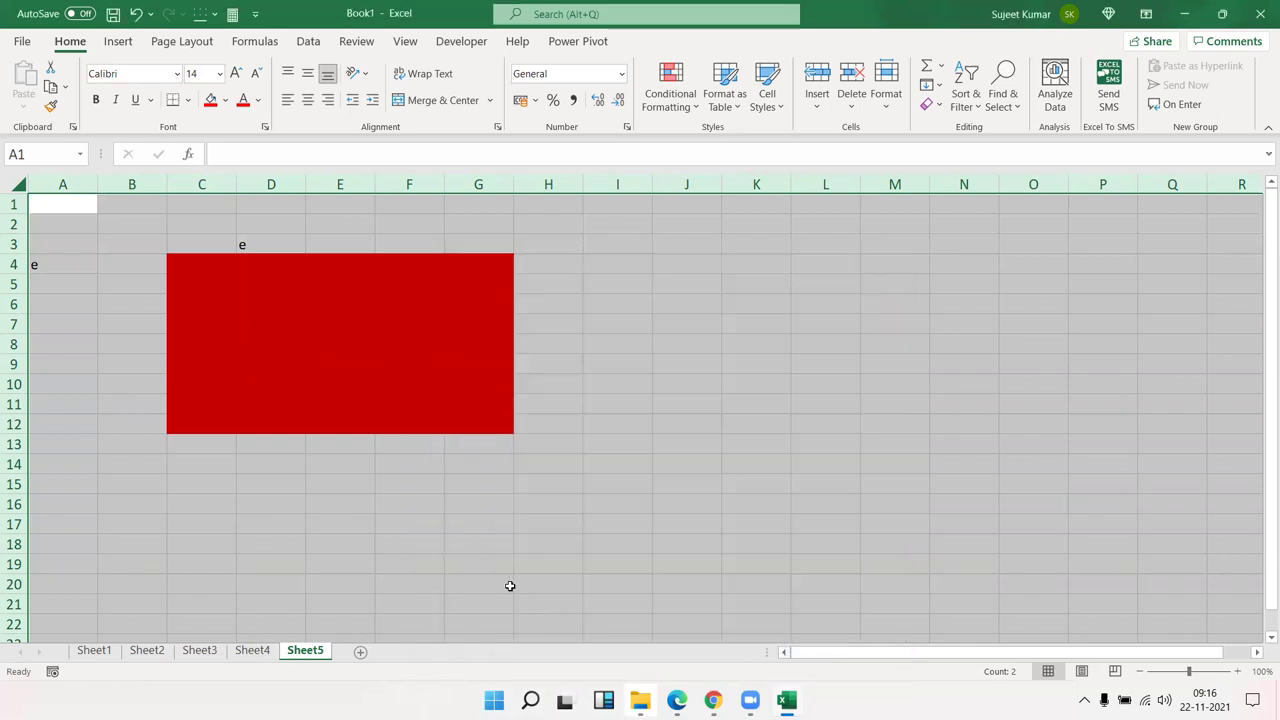
click(509, 585)
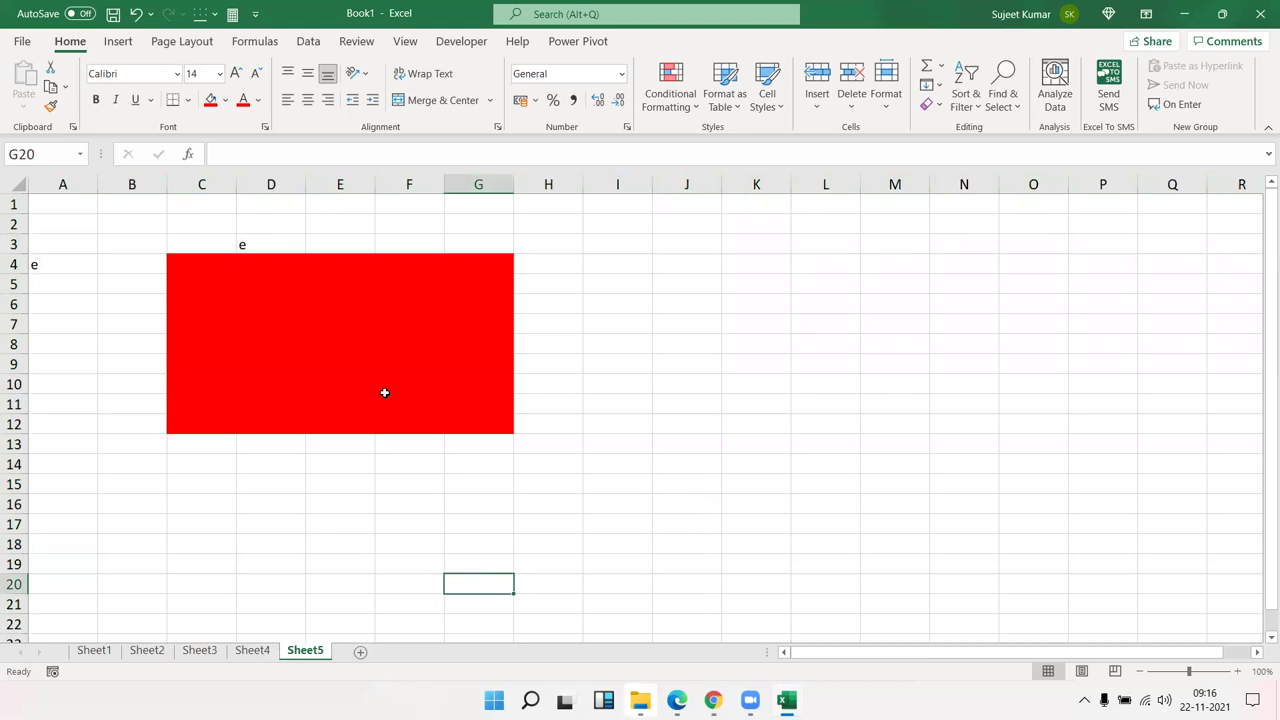
click(346, 327)
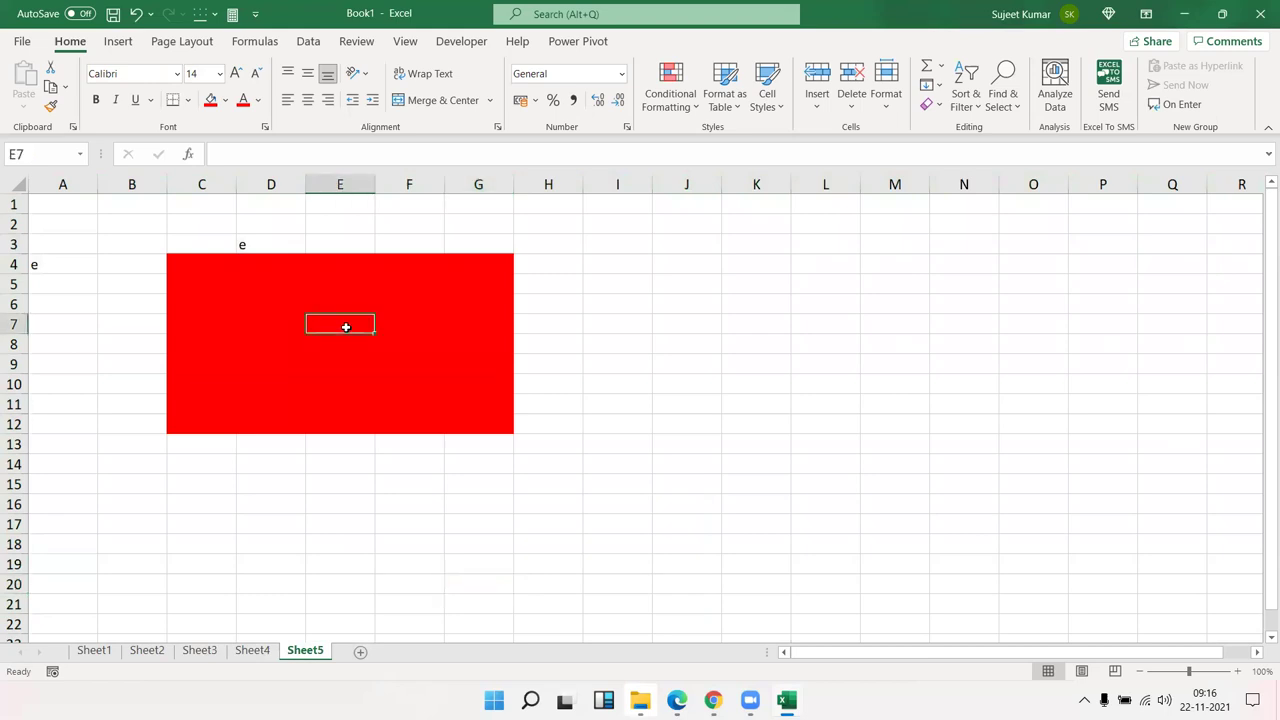
- Tick Locked in Format Cells for the red C4:G12 block
drag(178, 264, 457, 422)
right_click(441, 382)
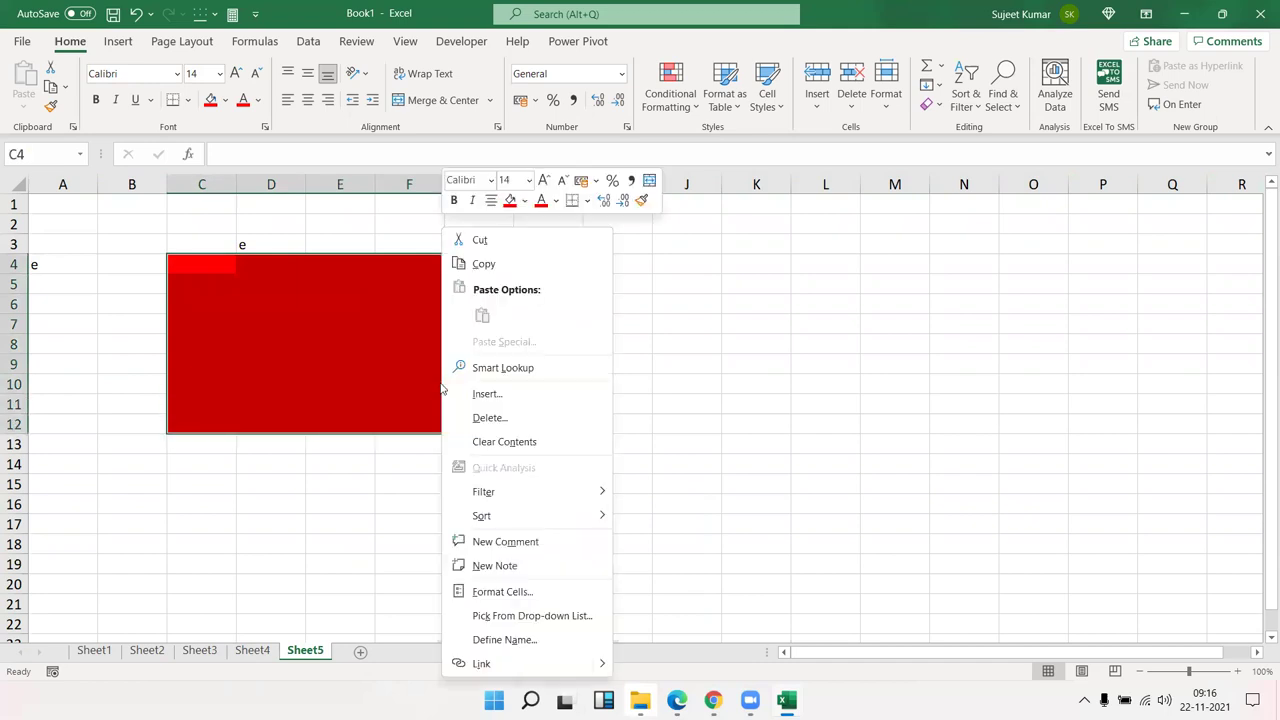
click(486, 592)
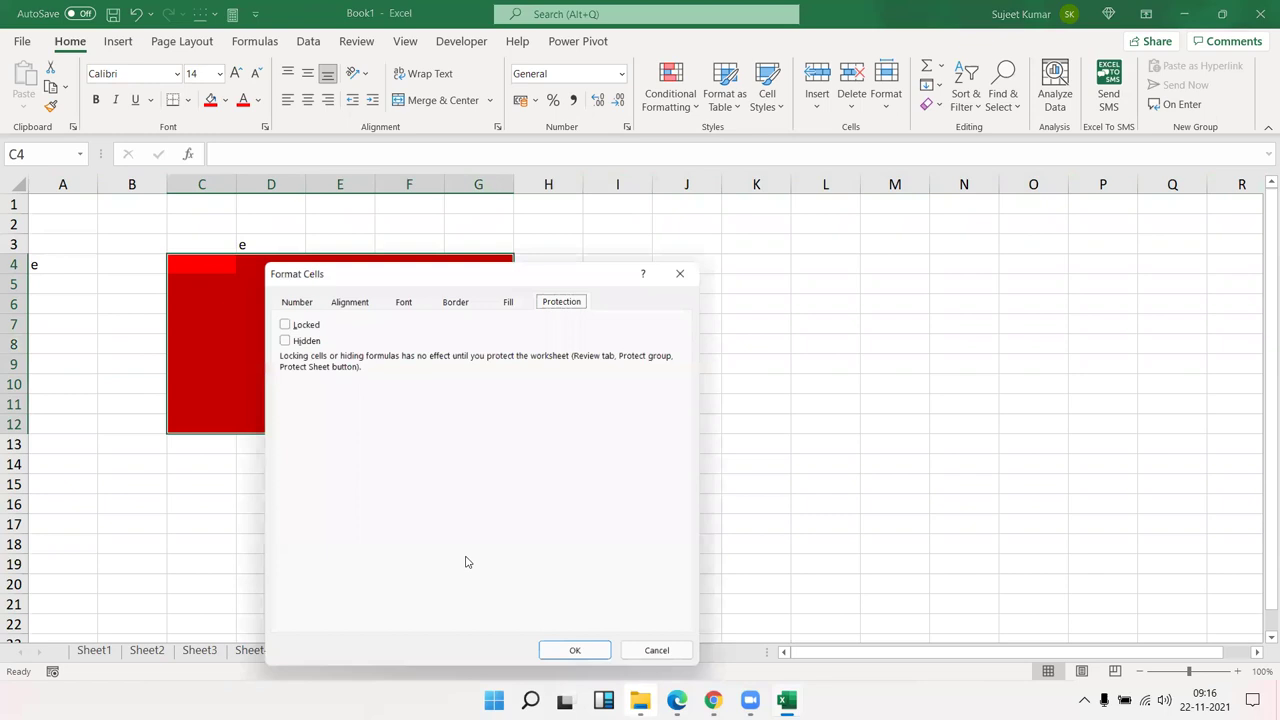
click(281, 322)
click(281, 322)
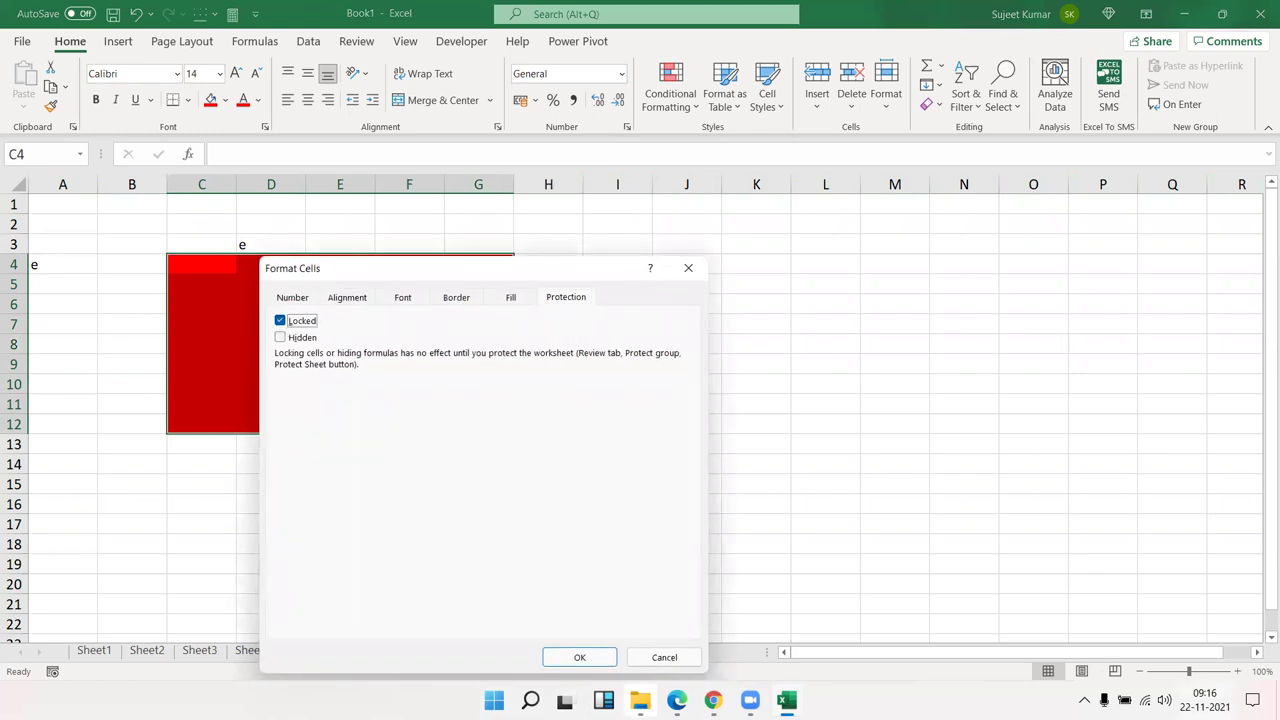
click(580, 657)
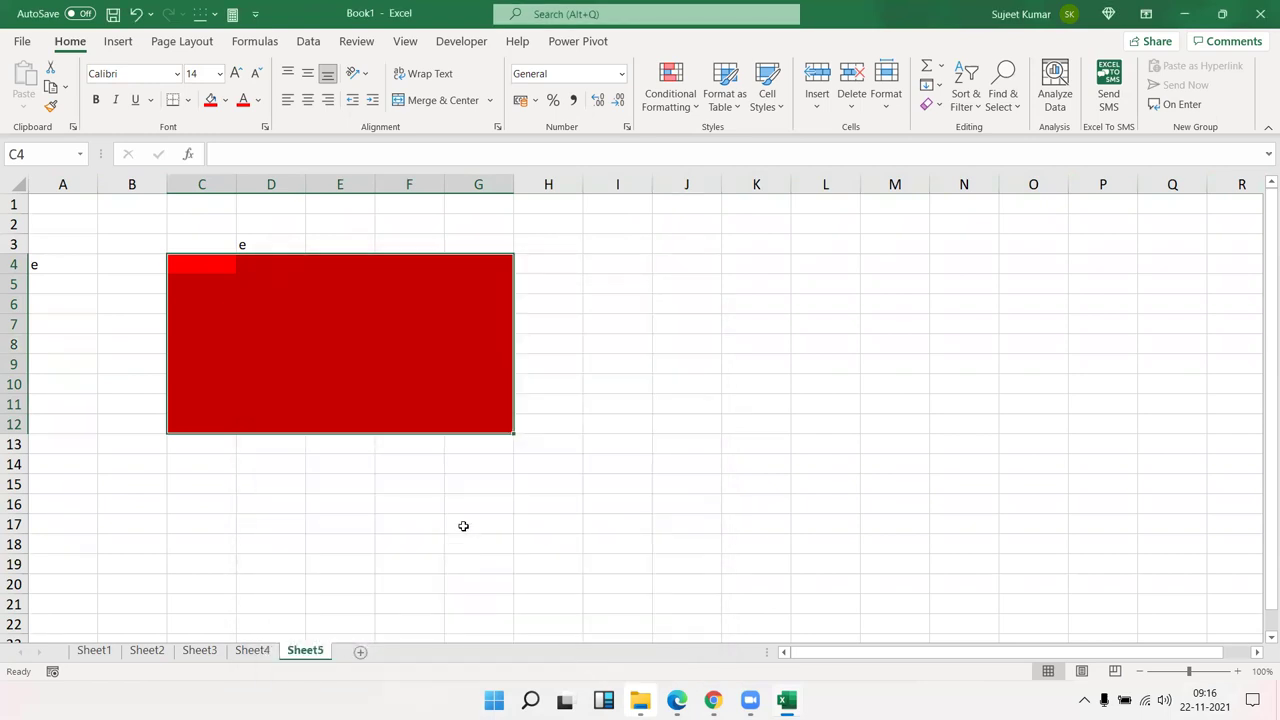
- Try typing e into E10 inside the red block, then cancel it
click(463, 524)
click(343, 377)
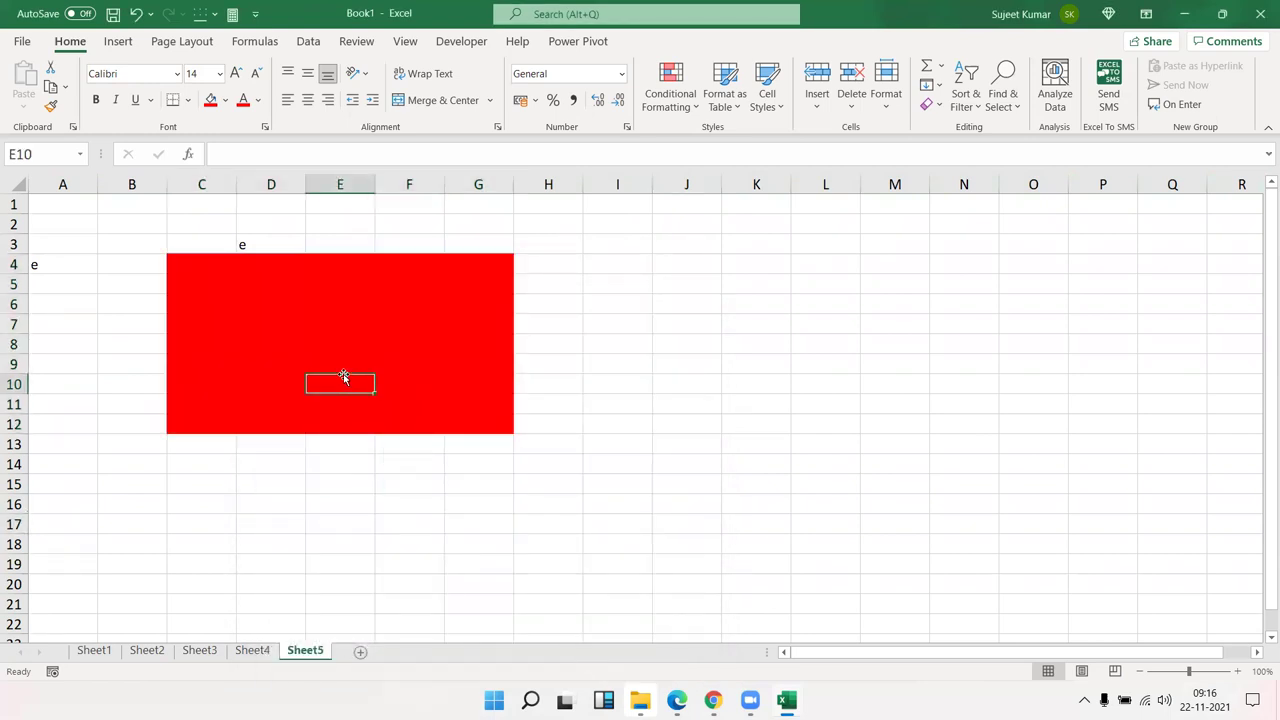
text(e)
key(Escape)
click(462, 483)
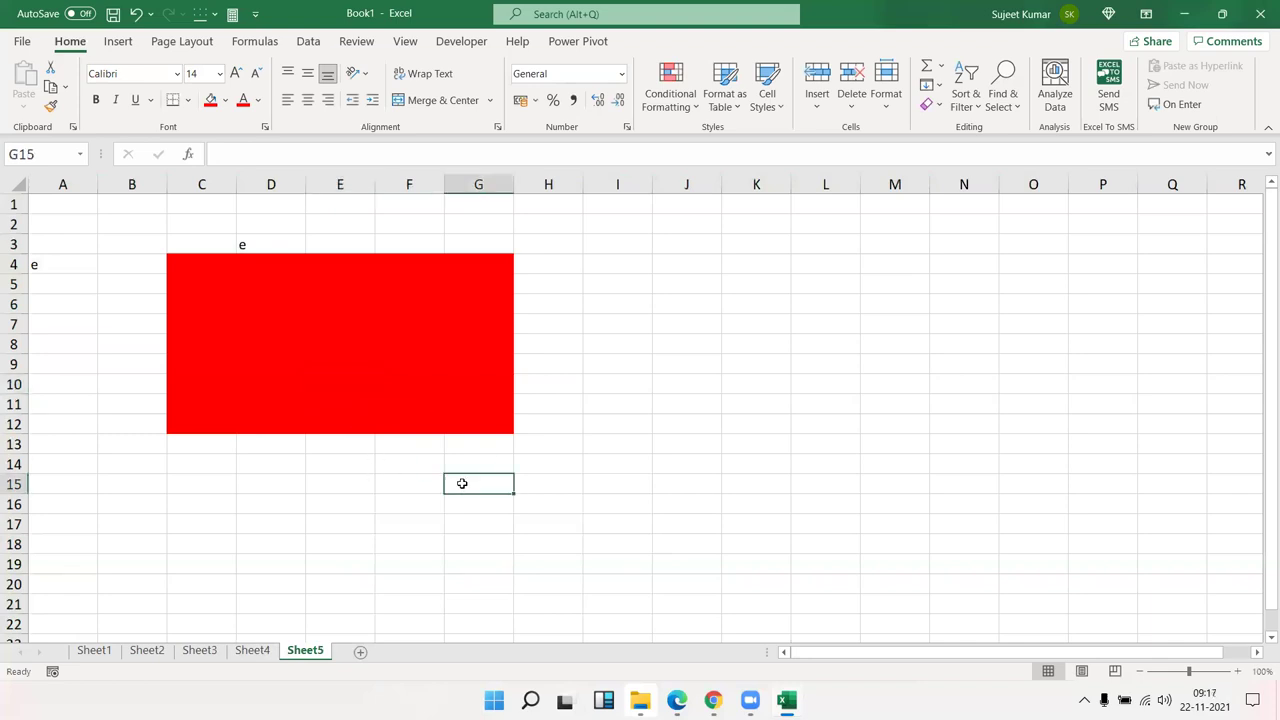
- Protect Sheet5 with a password, entering it twice
right_click(310, 656)
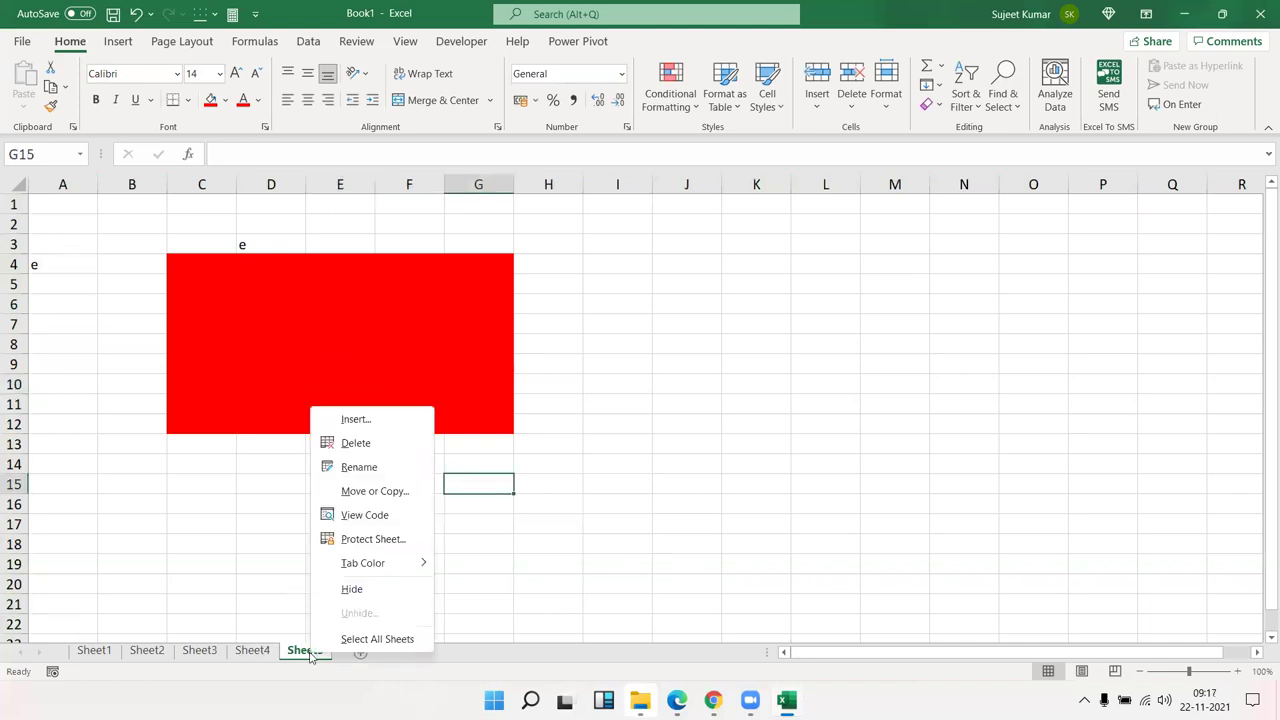
click(373, 539)
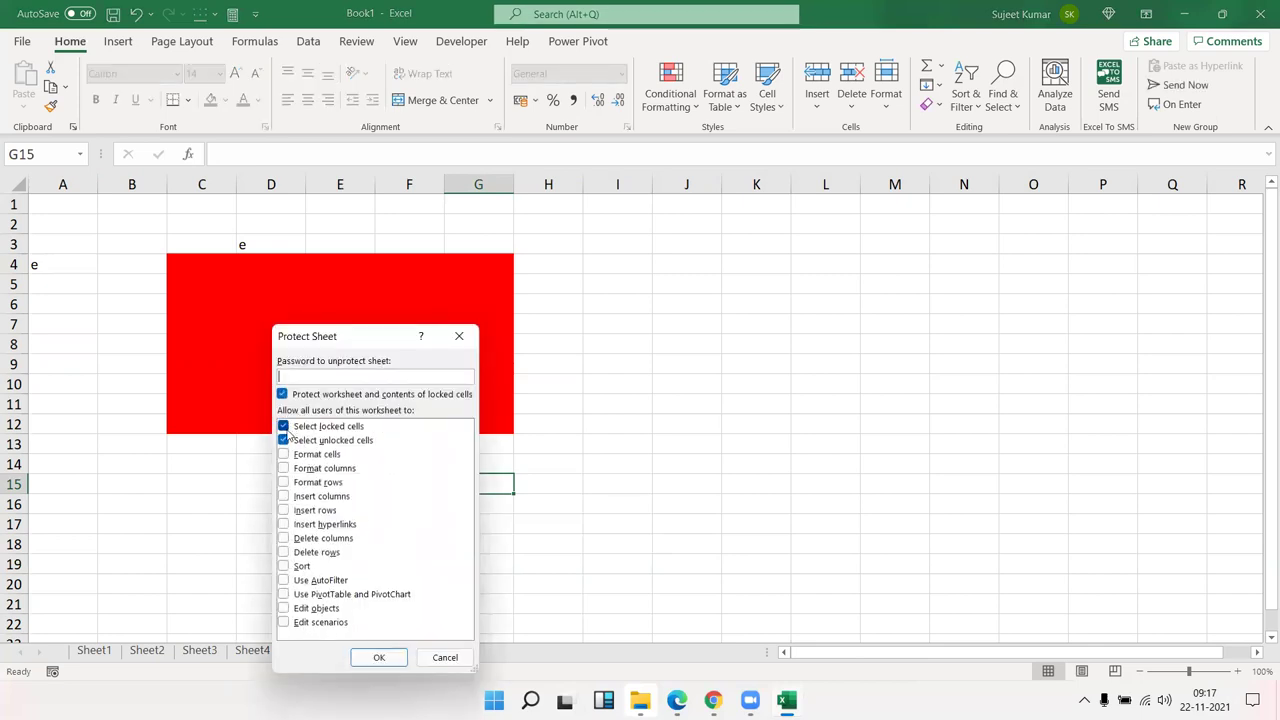
text(1)
click(379, 657)
text(1)
click(405, 606)
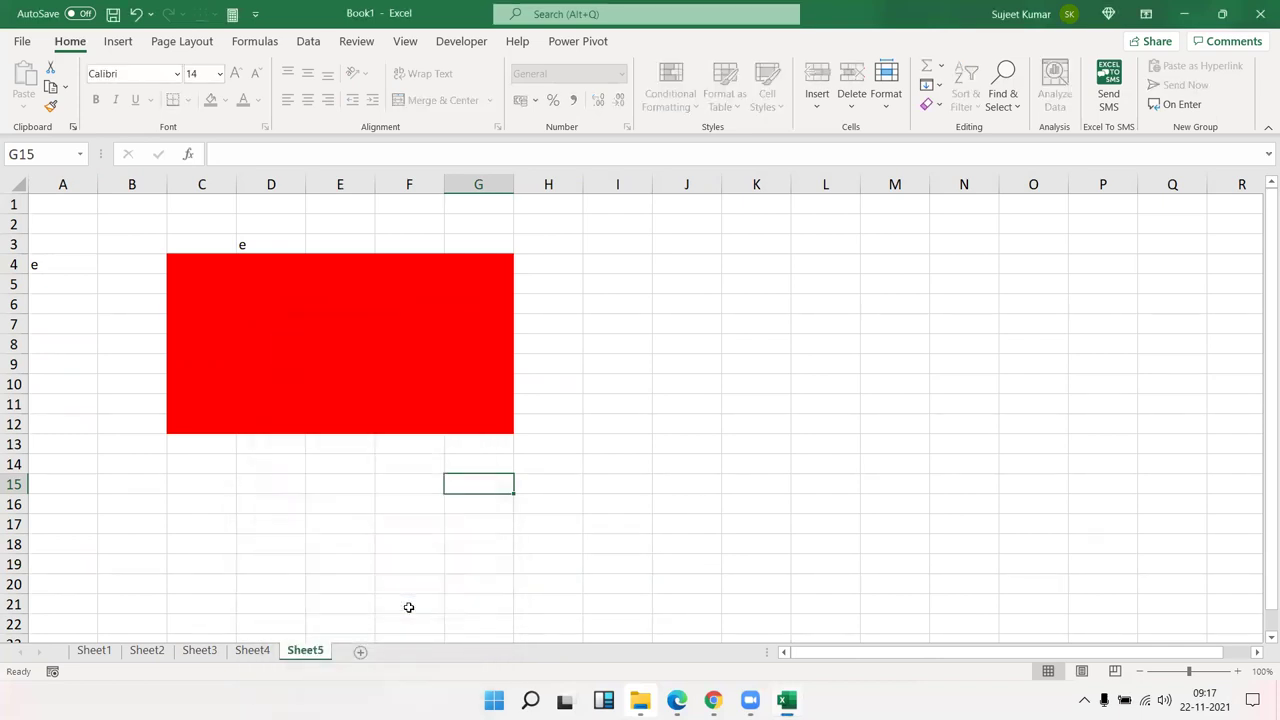
- Enter uj into unlocked cell F18 and move to I12
click(426, 552)
text(uj)
click(580, 518)
- Enter jy in I12, then confirm E11, G8 and E6 in the red block refuse edits
text(jy)
click(623, 428)
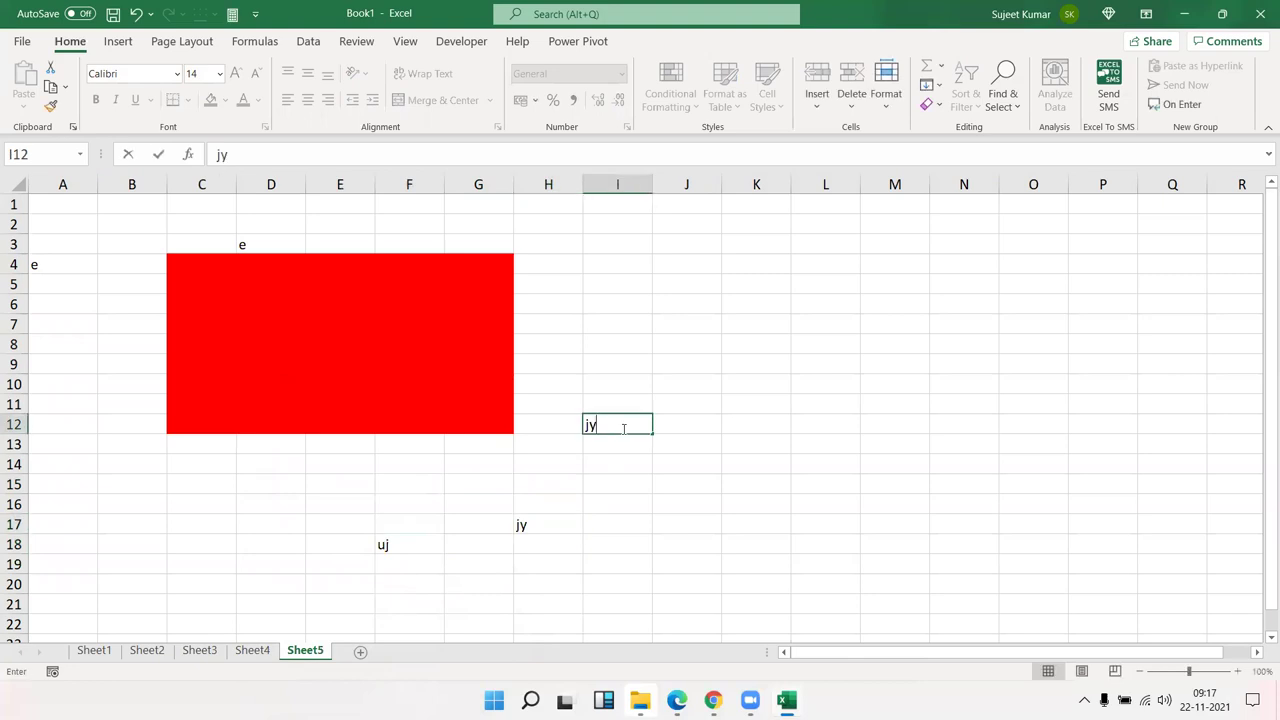
double_click(318, 405)
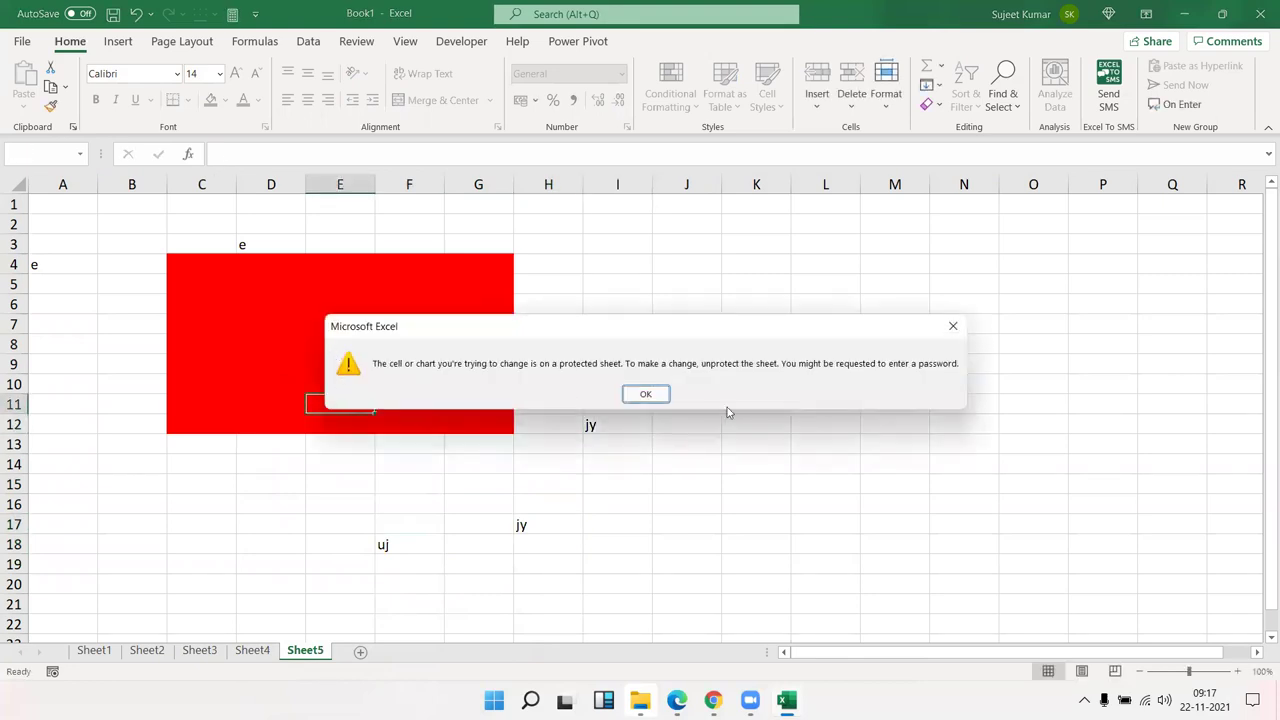
click(646, 394)
double_click(491, 340)
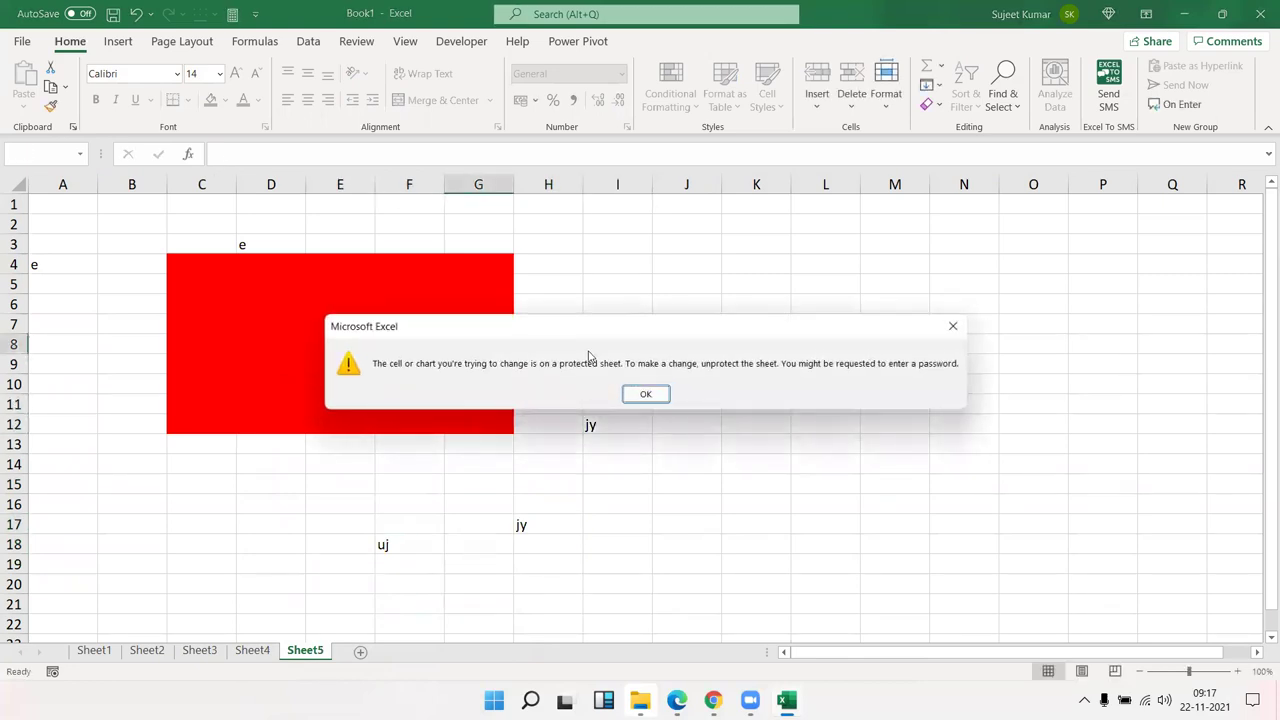
click(646, 394)
double_click(335, 303)
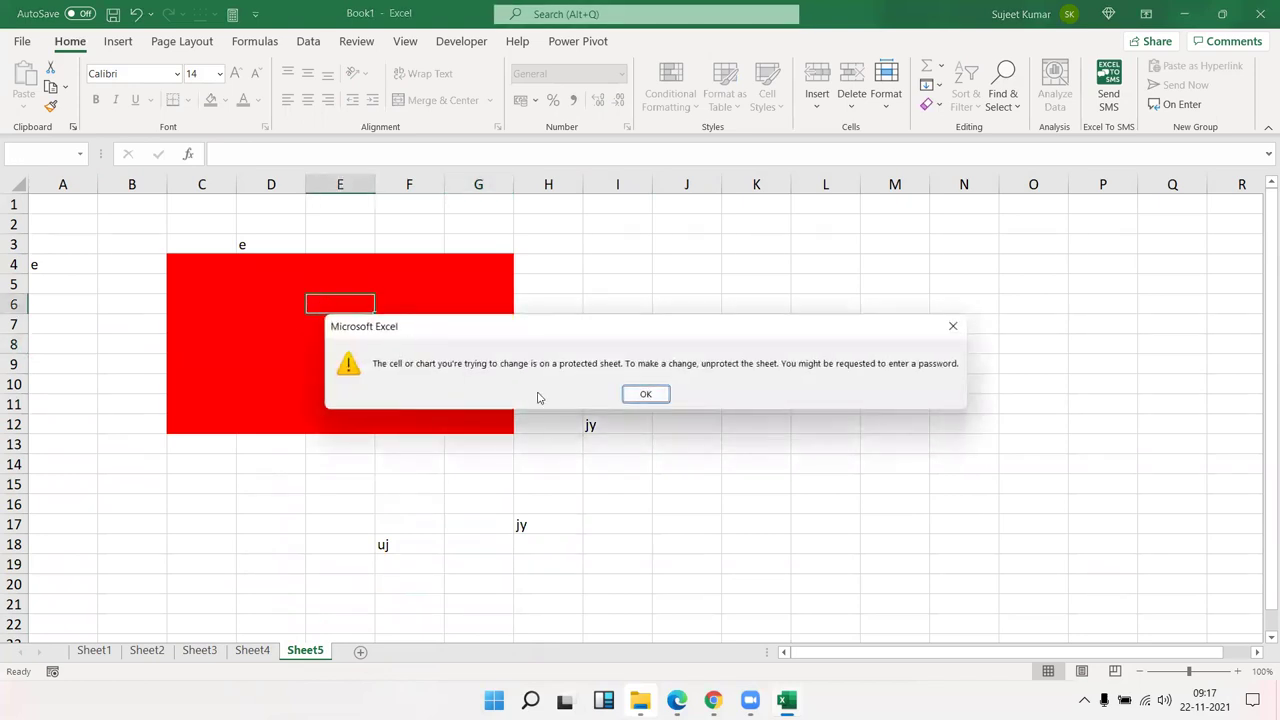
click(646, 394)
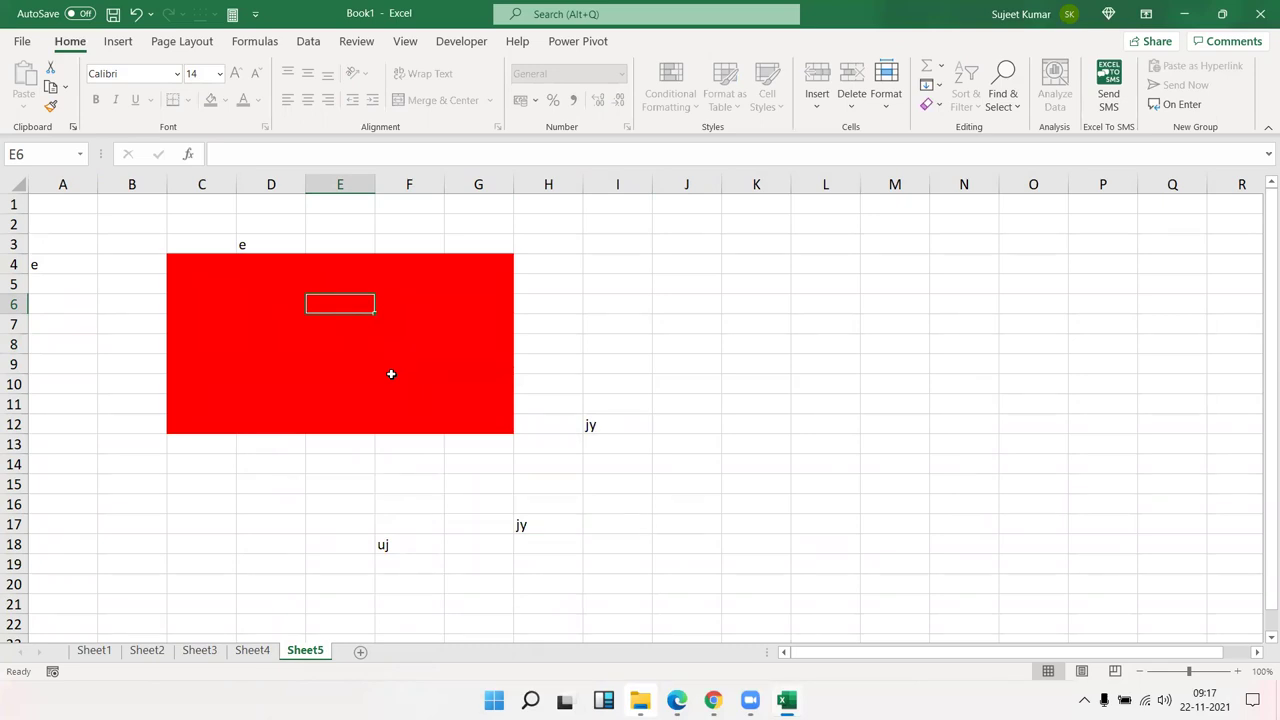
- Unprotect Sheet5 by entering its password
right_click(308, 650)
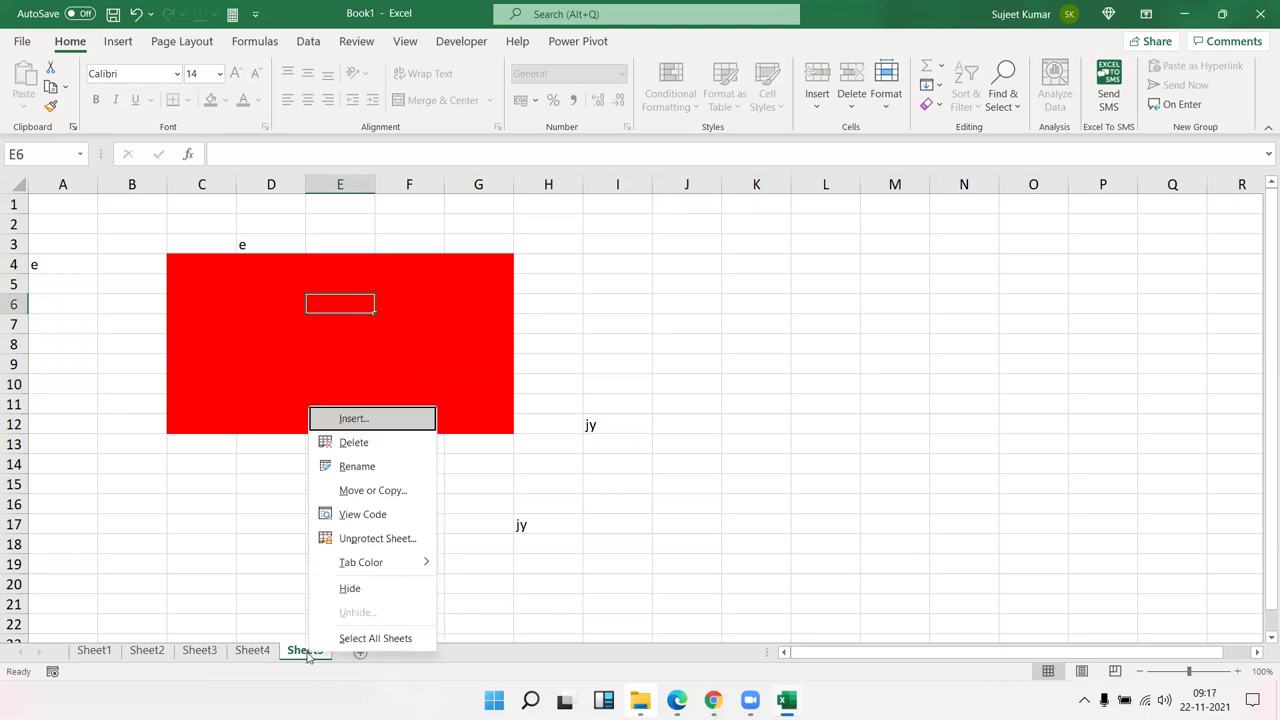
click(398, 540)
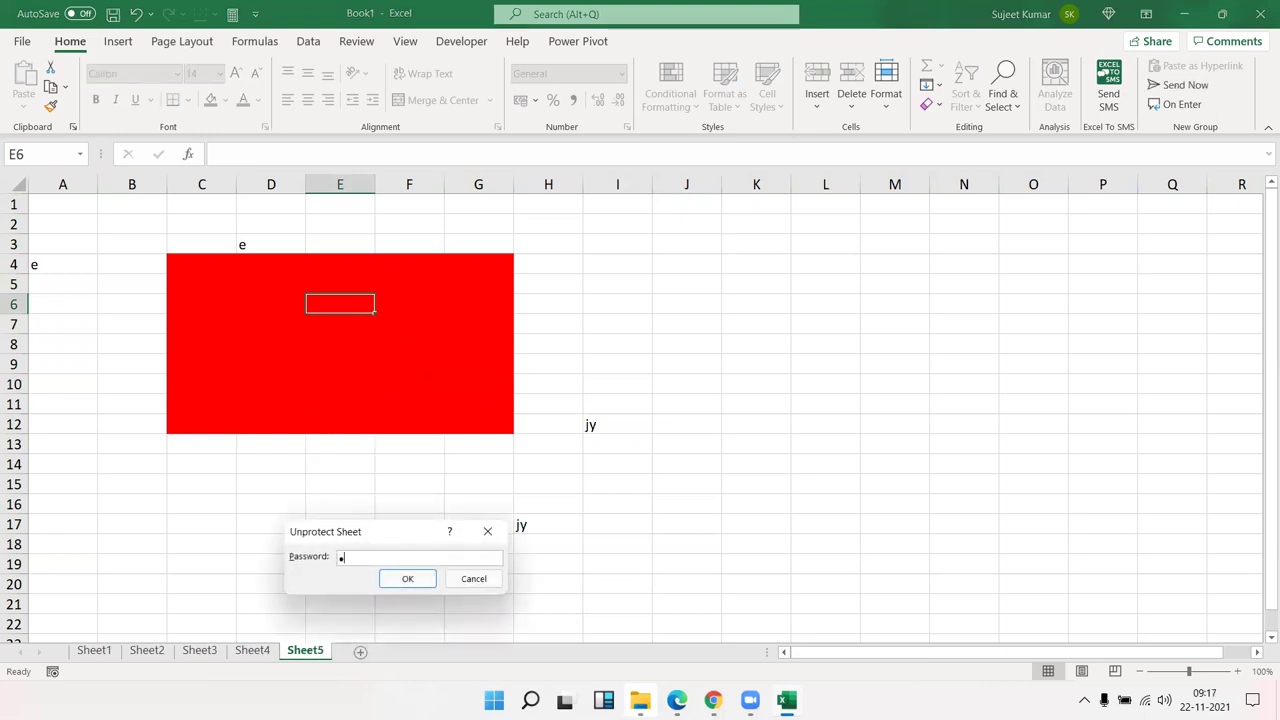
key(Return)
click(388, 543)
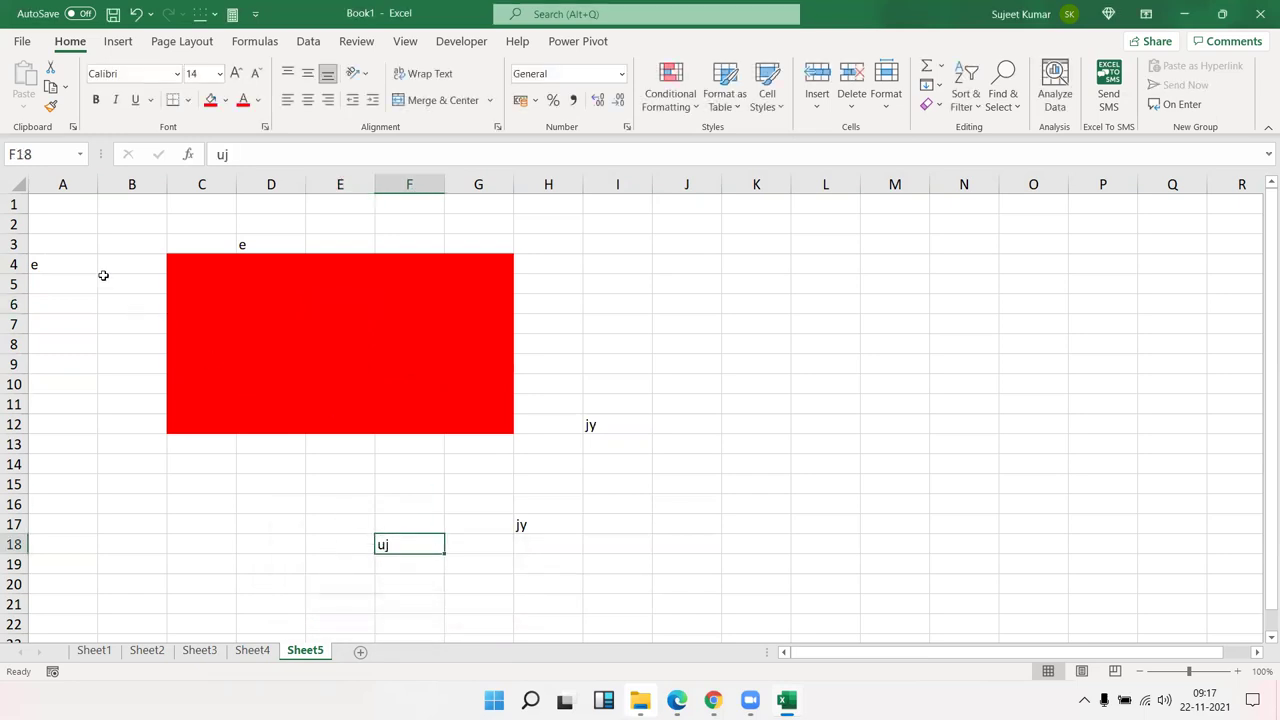
- Clear the Locked option in Format Cells for every cell on Sheet5
click(20, 188)
right_click(71, 231)
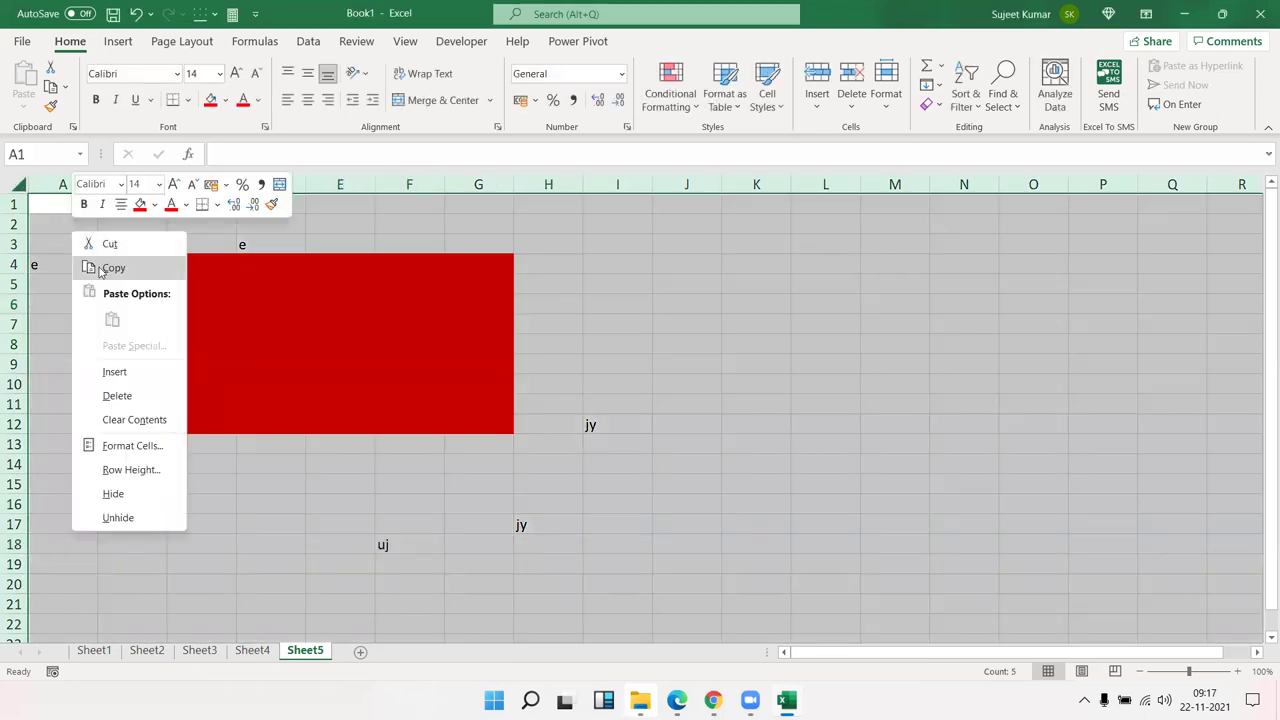
click(158, 446)
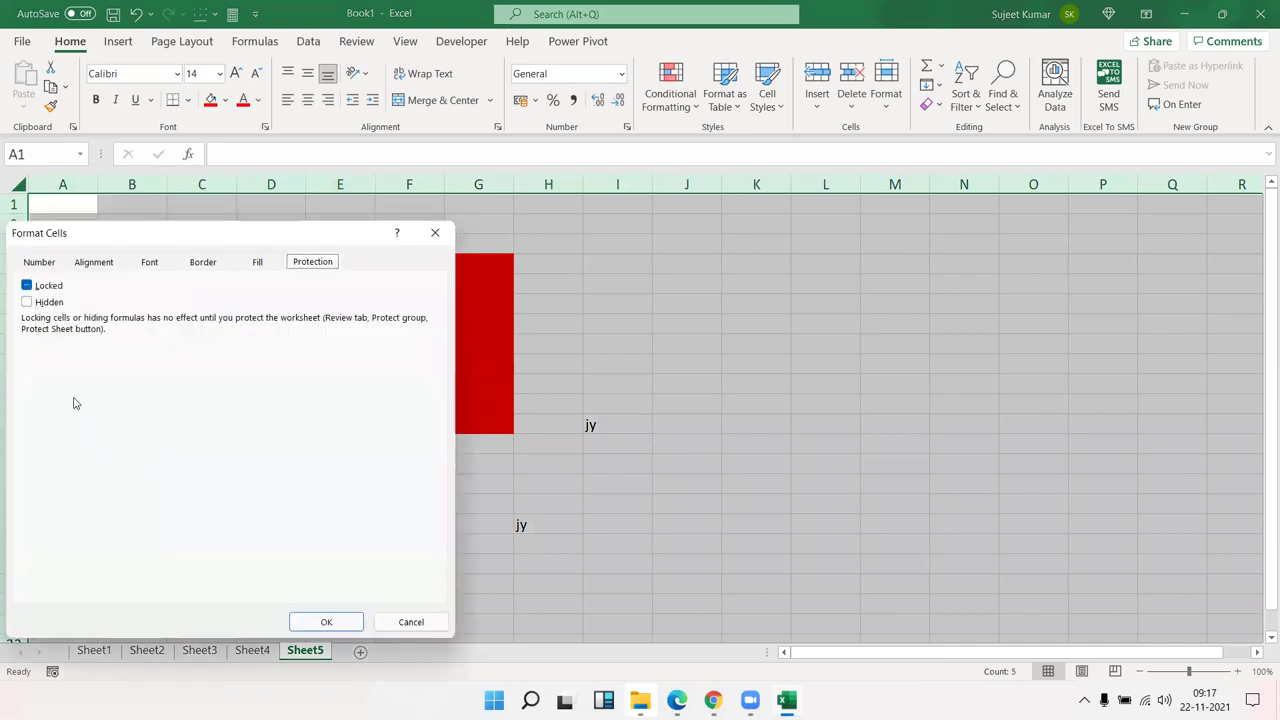
click(27, 286)
drag(172, 239, 795, 190)
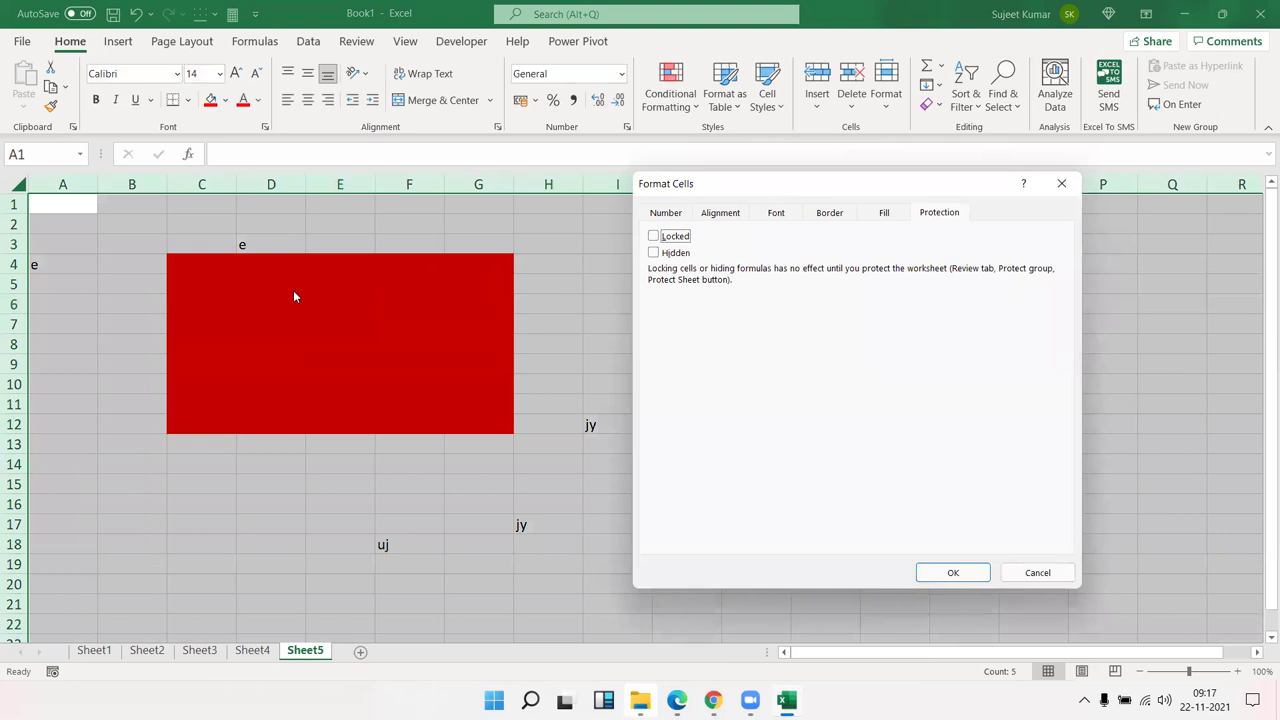
click(945, 573)
click(270, 486)
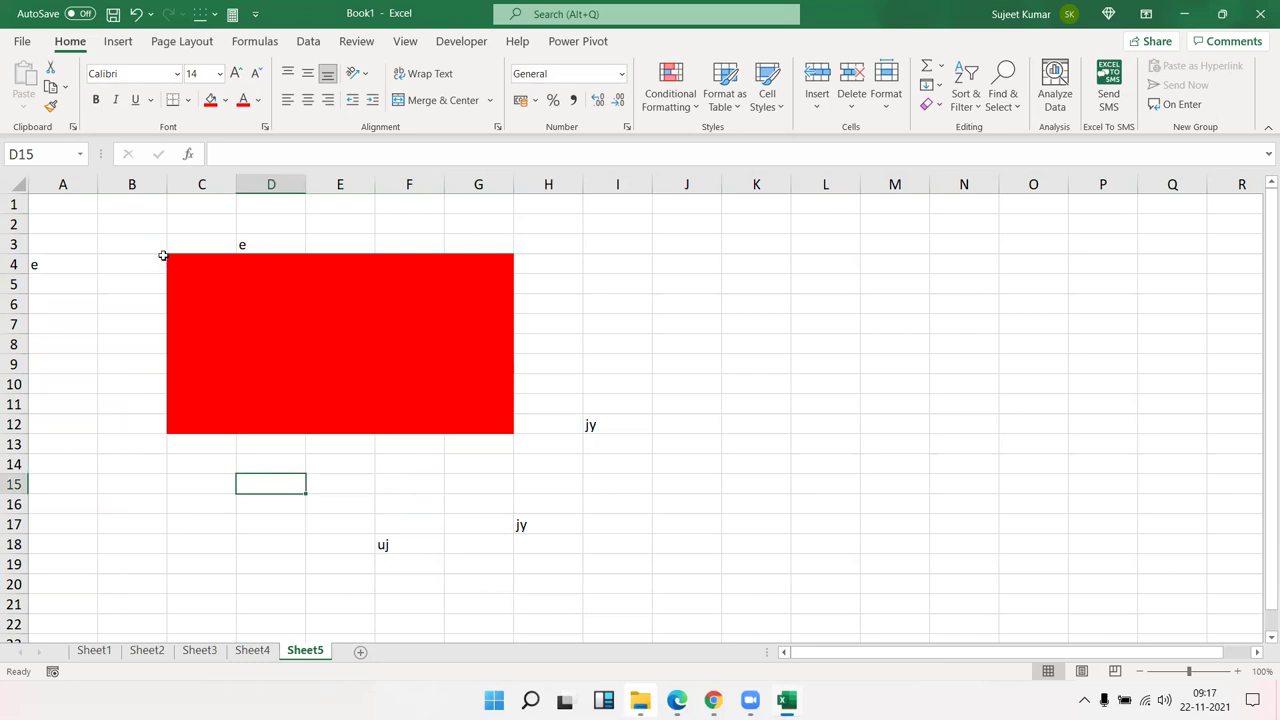
- Tick Locked in Format Cells for the red C4:G12 block
mouse_move(150, 264)
mouse_down()
mouse_move(251, 268)
mouse_move(477, 423)
mouse_up()
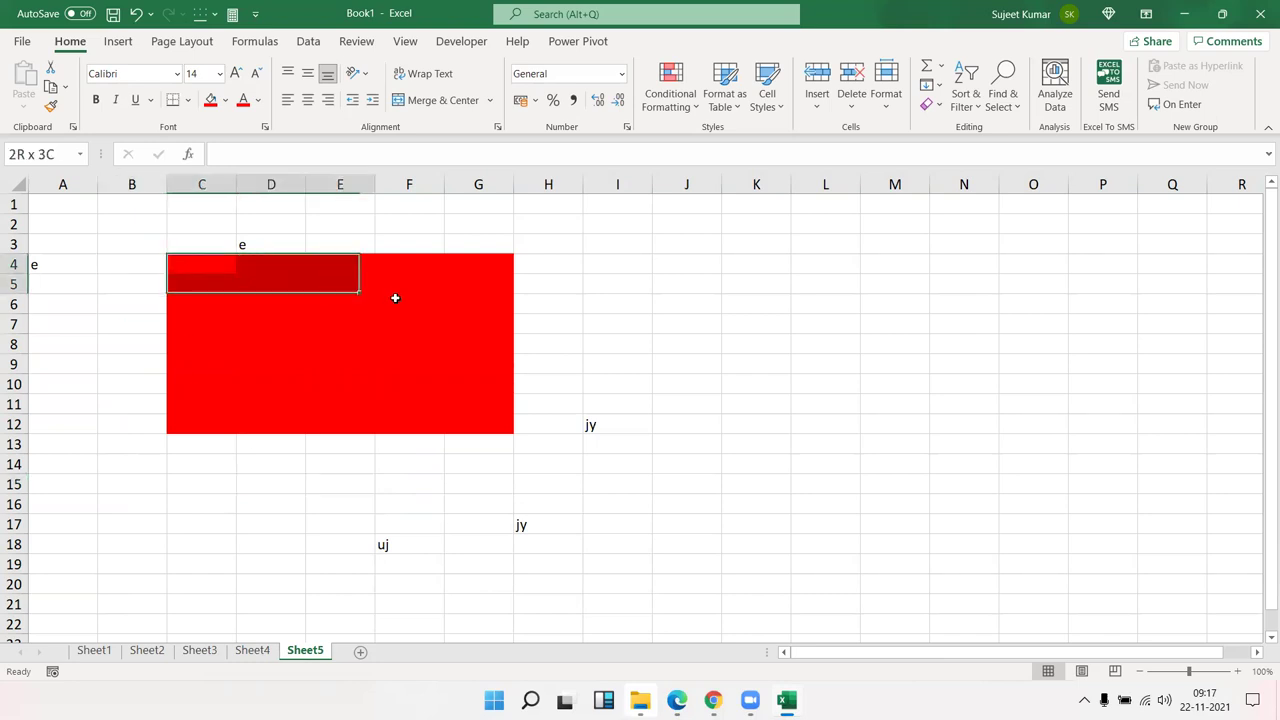
right_click(473, 422)
click(578, 592)
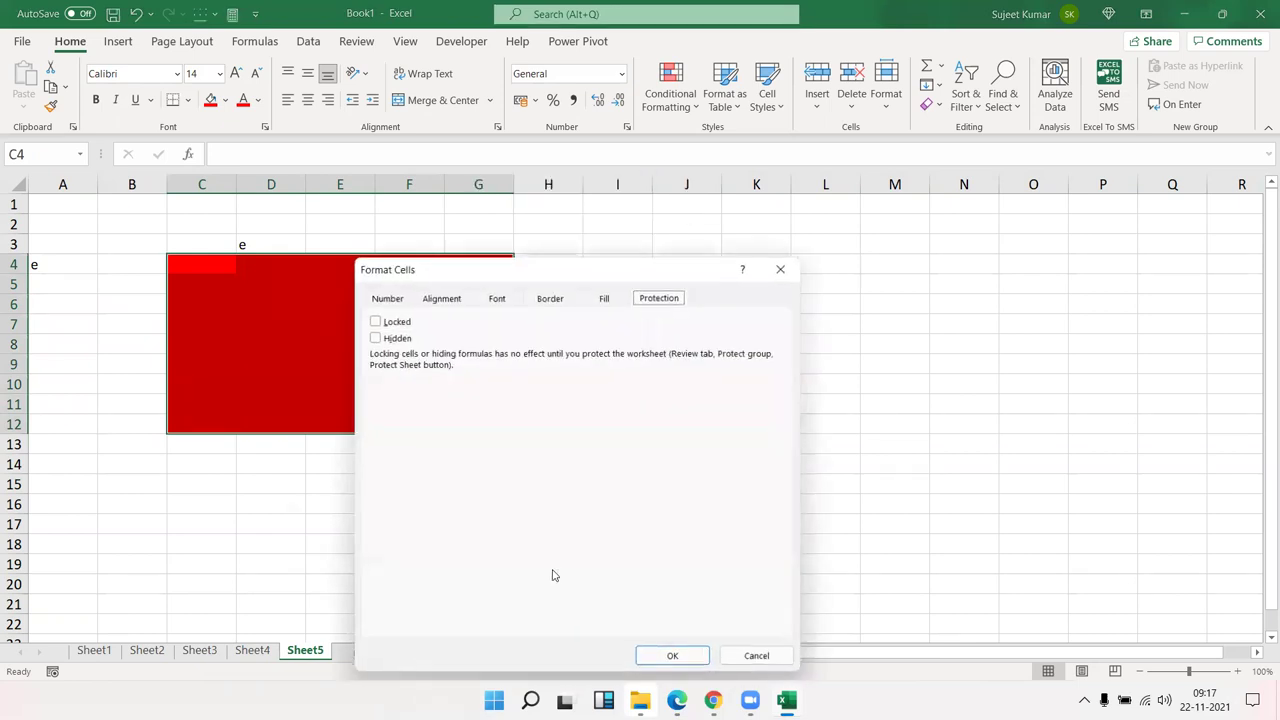
click(376, 320)
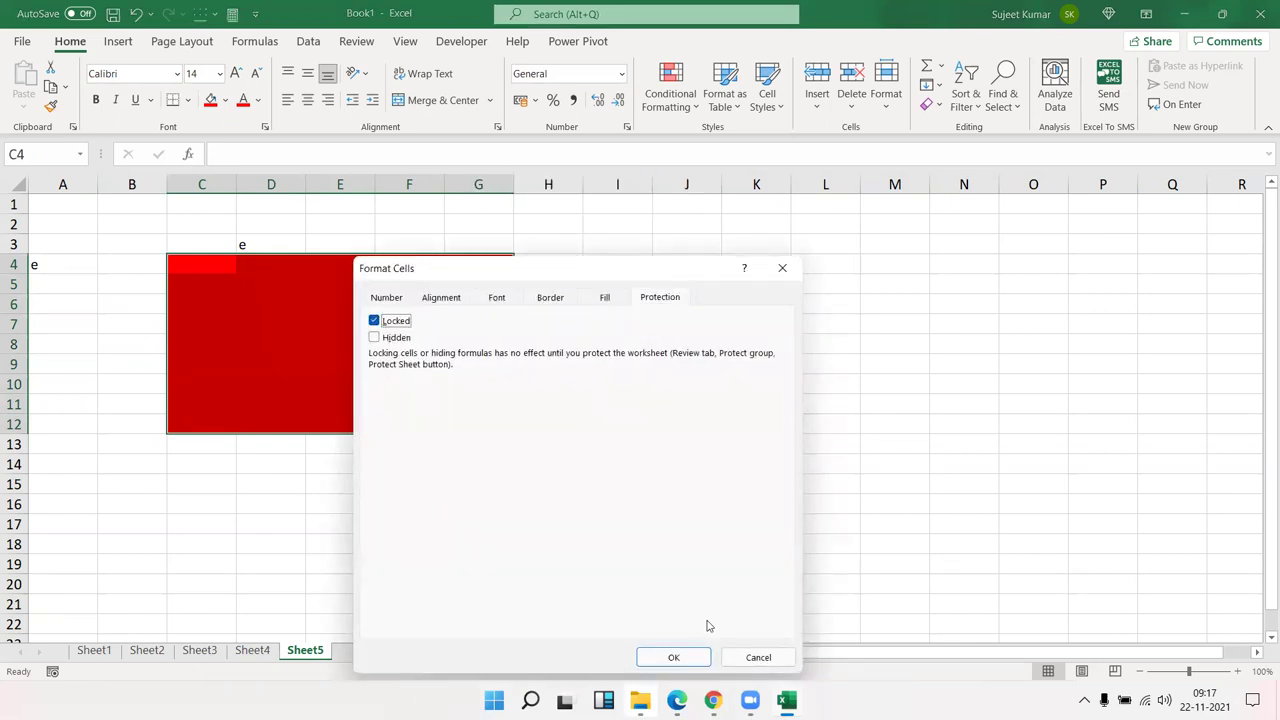
click(688, 659)
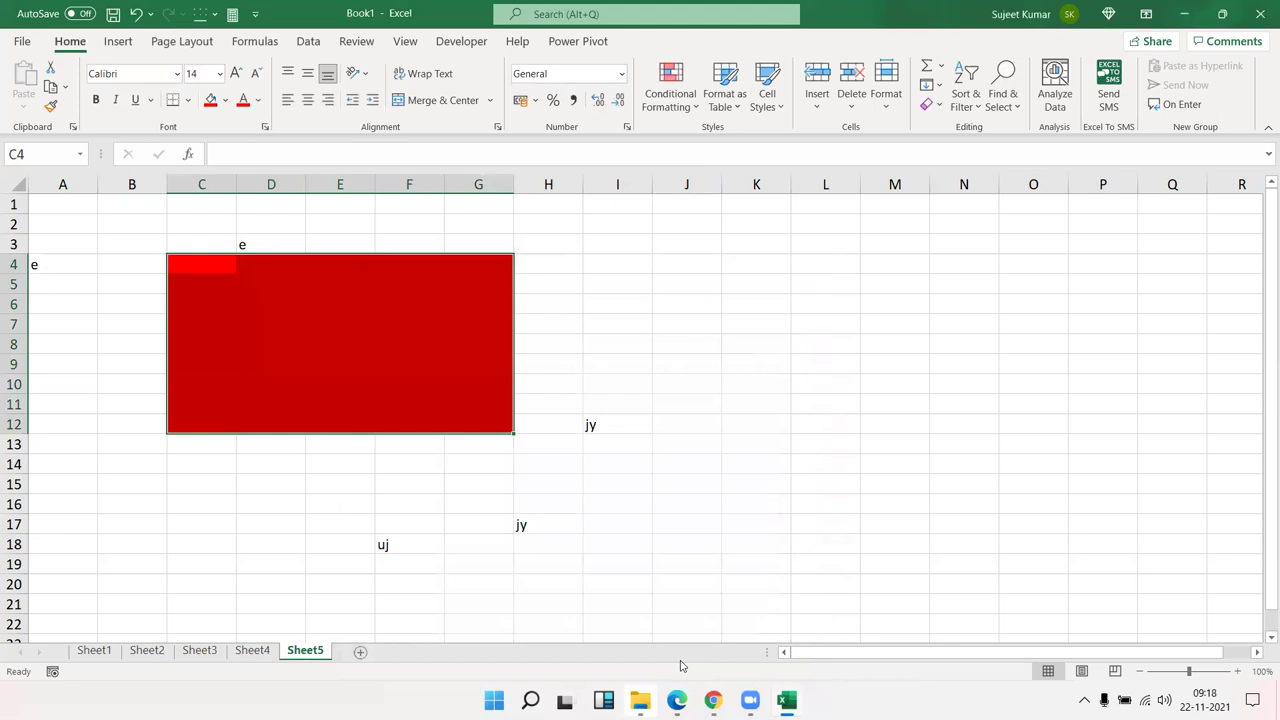
click(266, 528)
- Protect Sheet5 again without a password
right_click(315, 651)
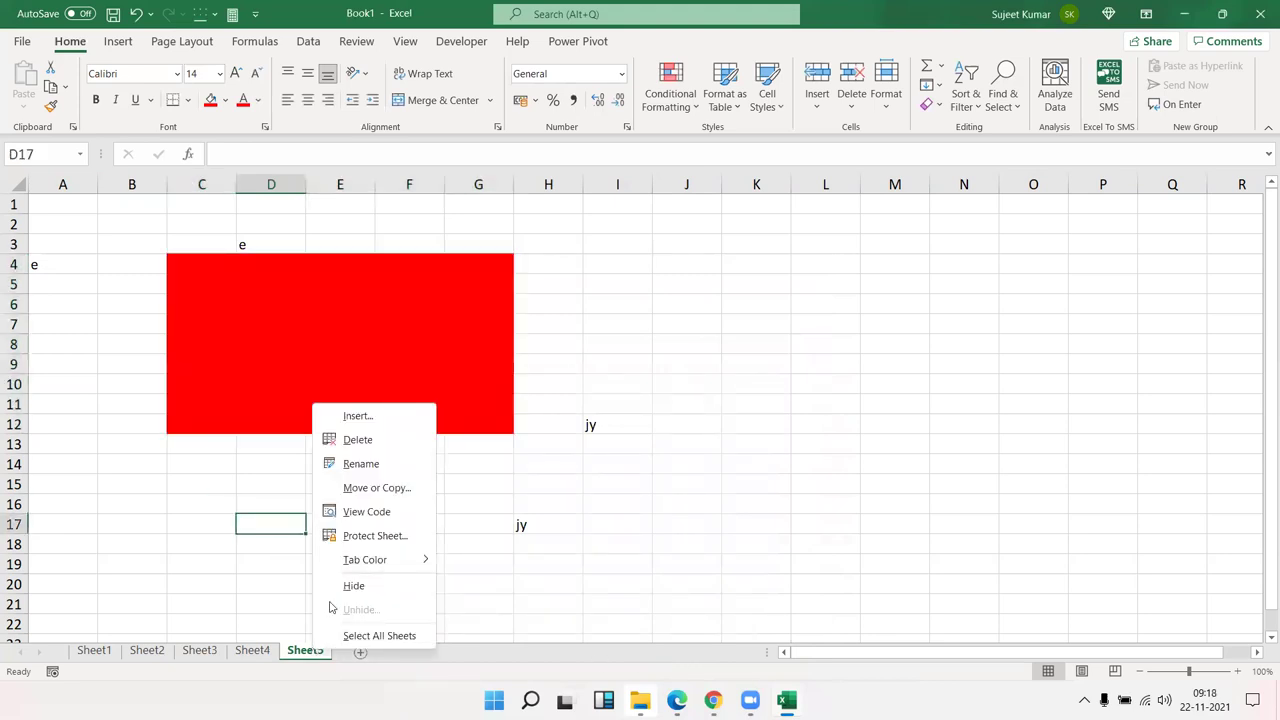
click(357, 537)
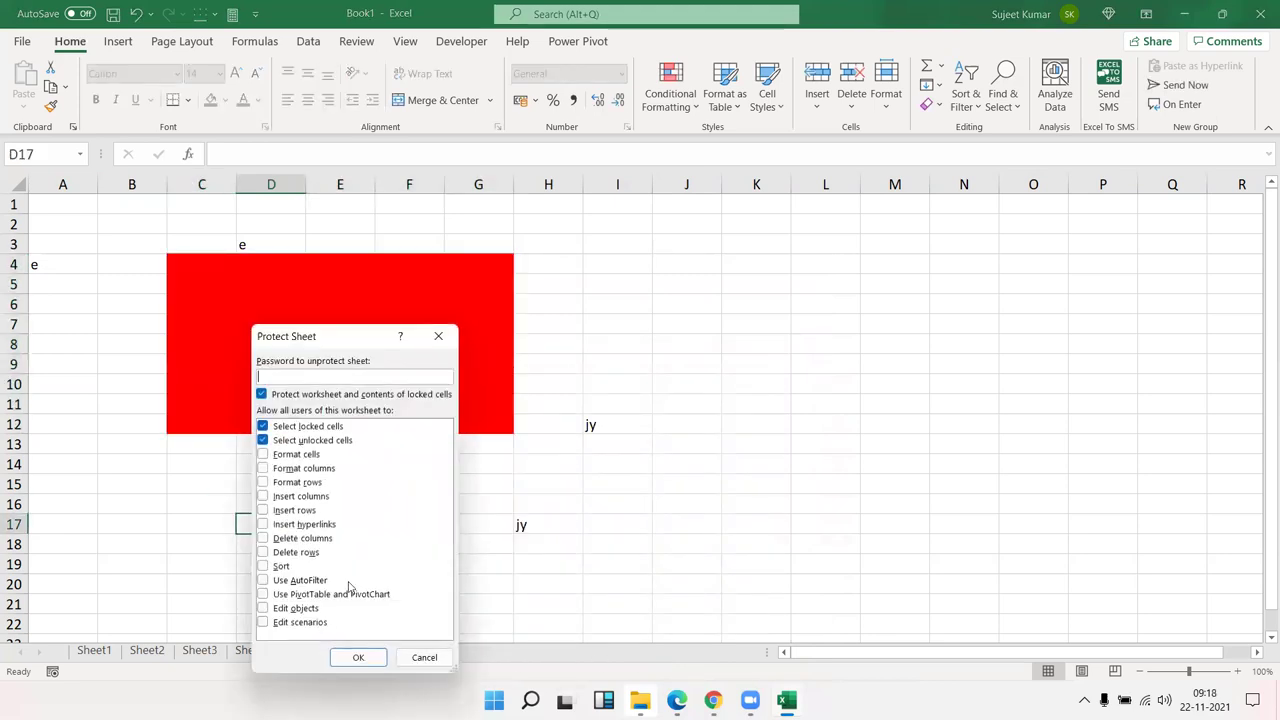
click(346, 665)
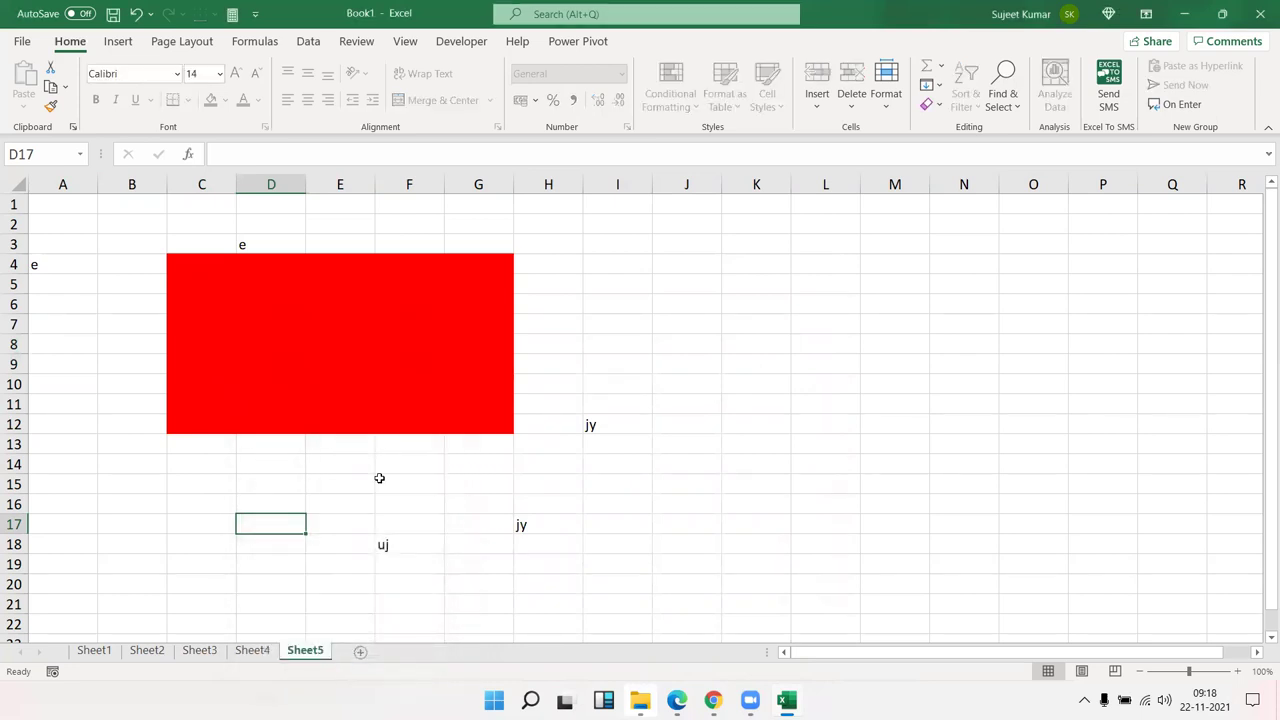
- Enter cv in F14, confirm G10 in the red block refuses edits, and add Sheet6
click(384, 462)
text(cv)
click(510, 428)
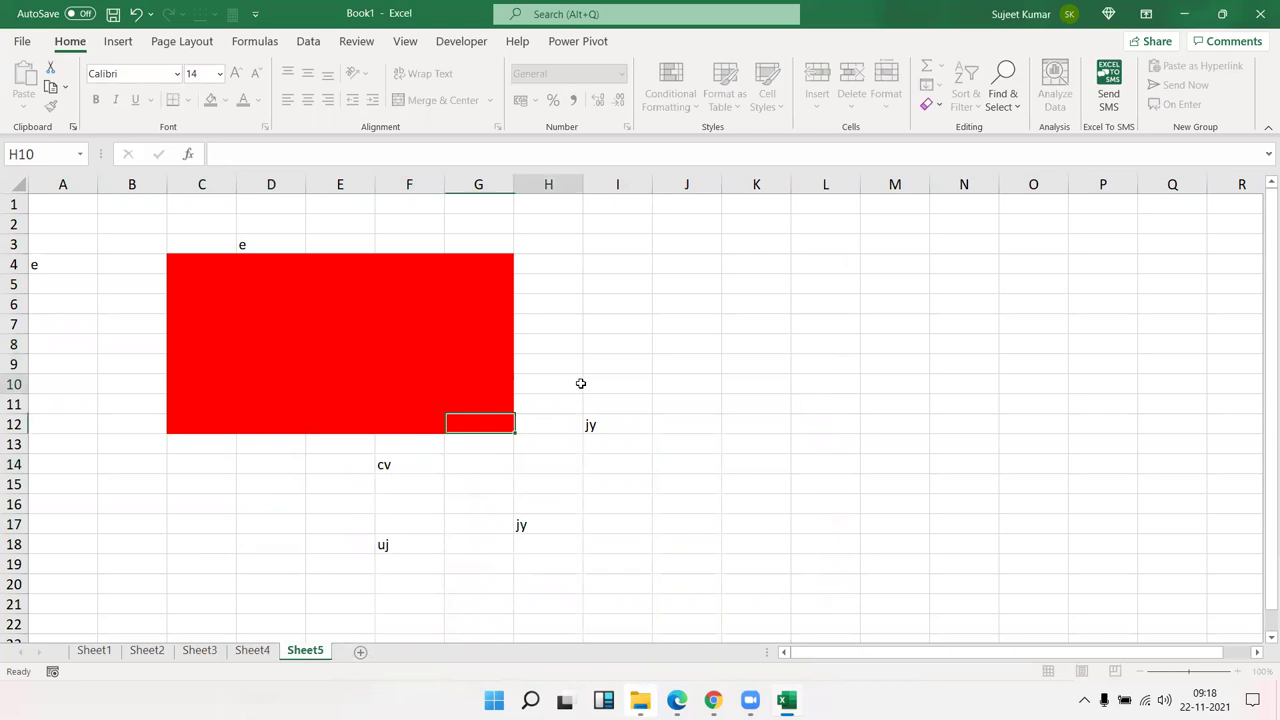
double_click(449, 378)
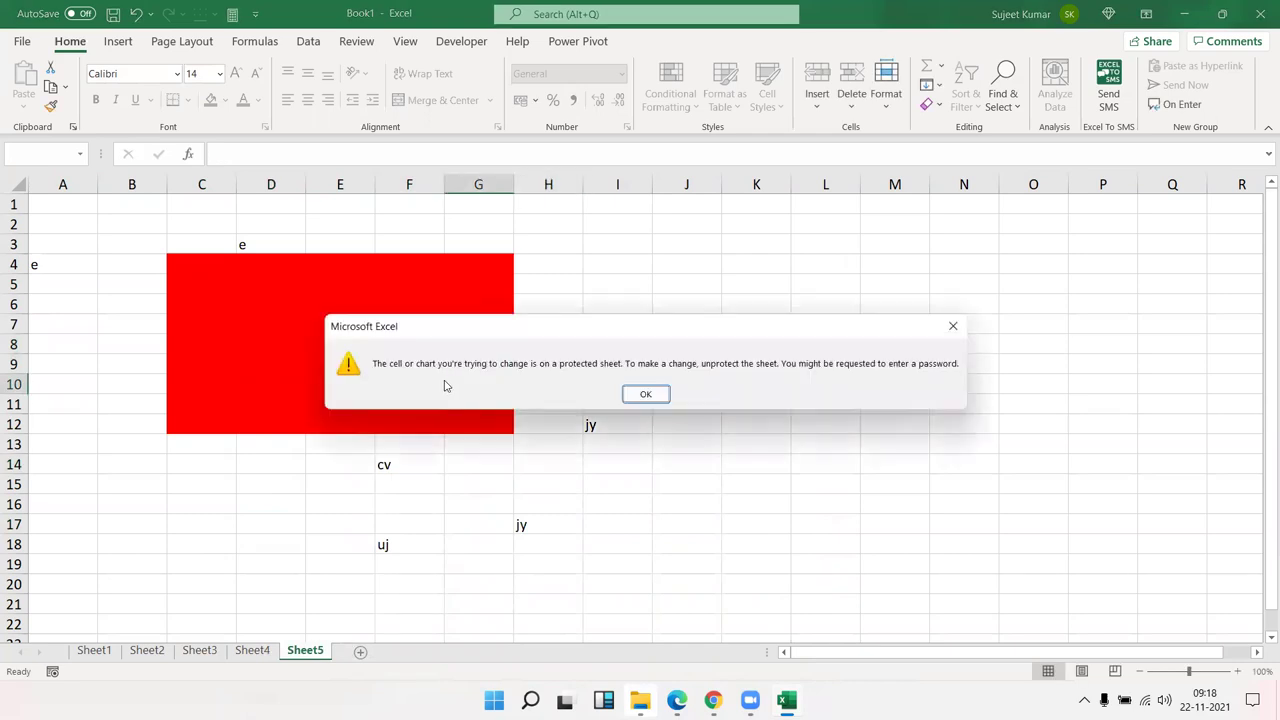
key(Return)
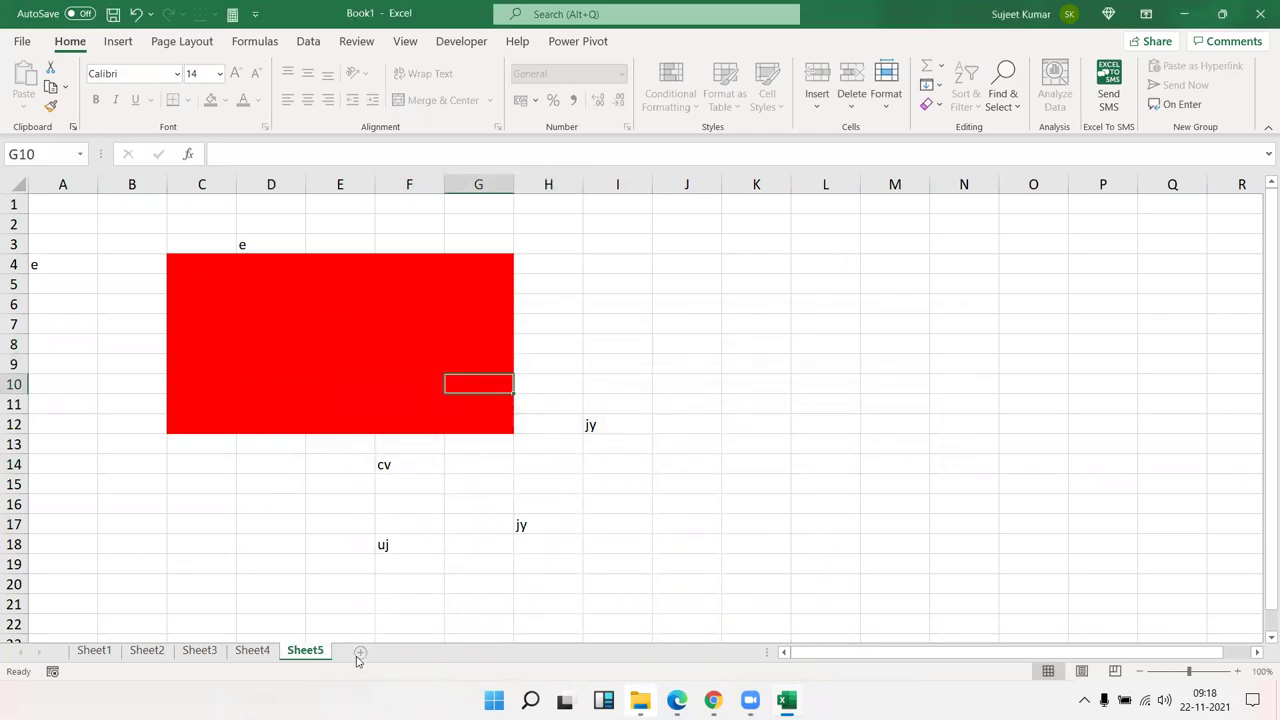
click(360, 652)
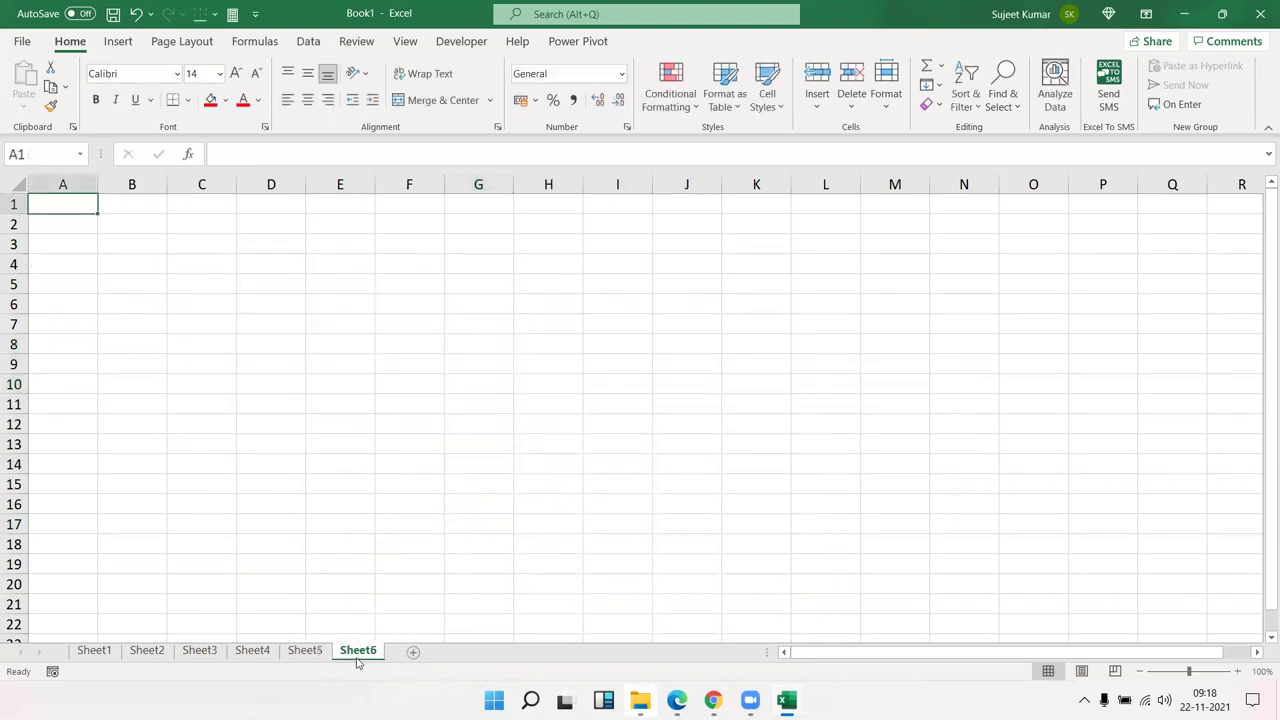
- Enter the headers Name, Qty, MRP and Amt in A1:D1
text(Name)
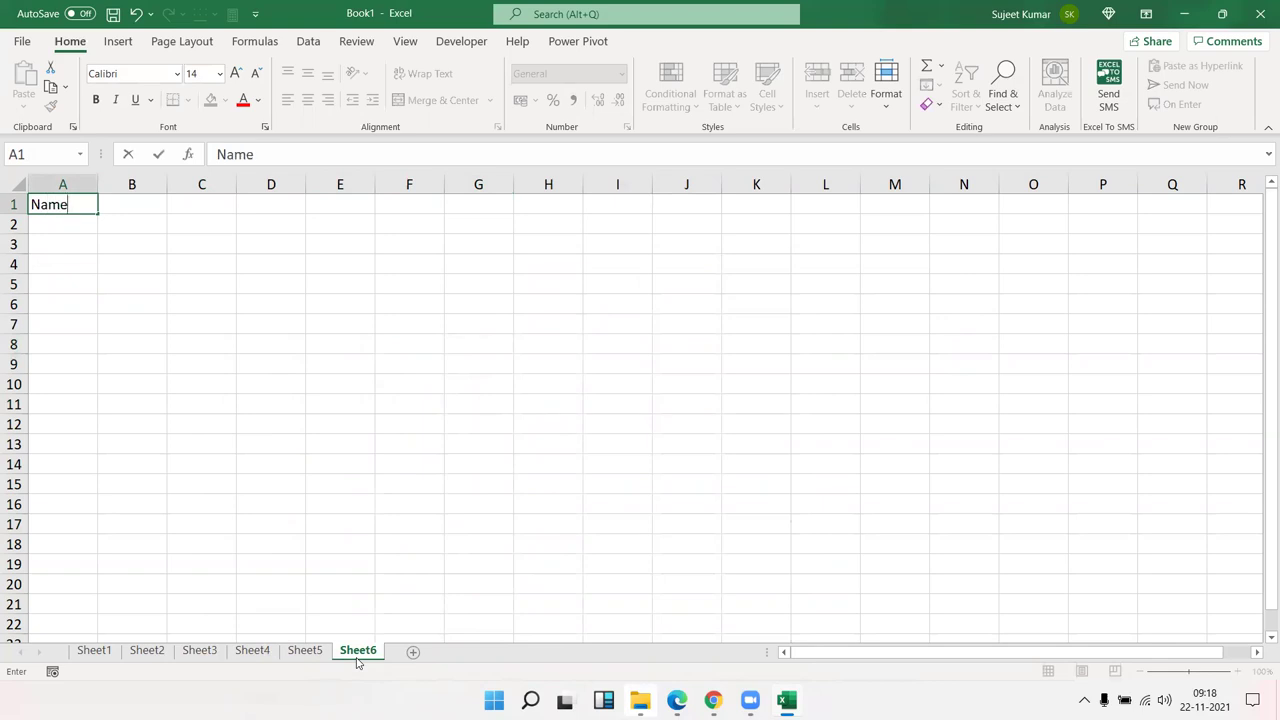
key(Return)
key(Up)
key(Right)
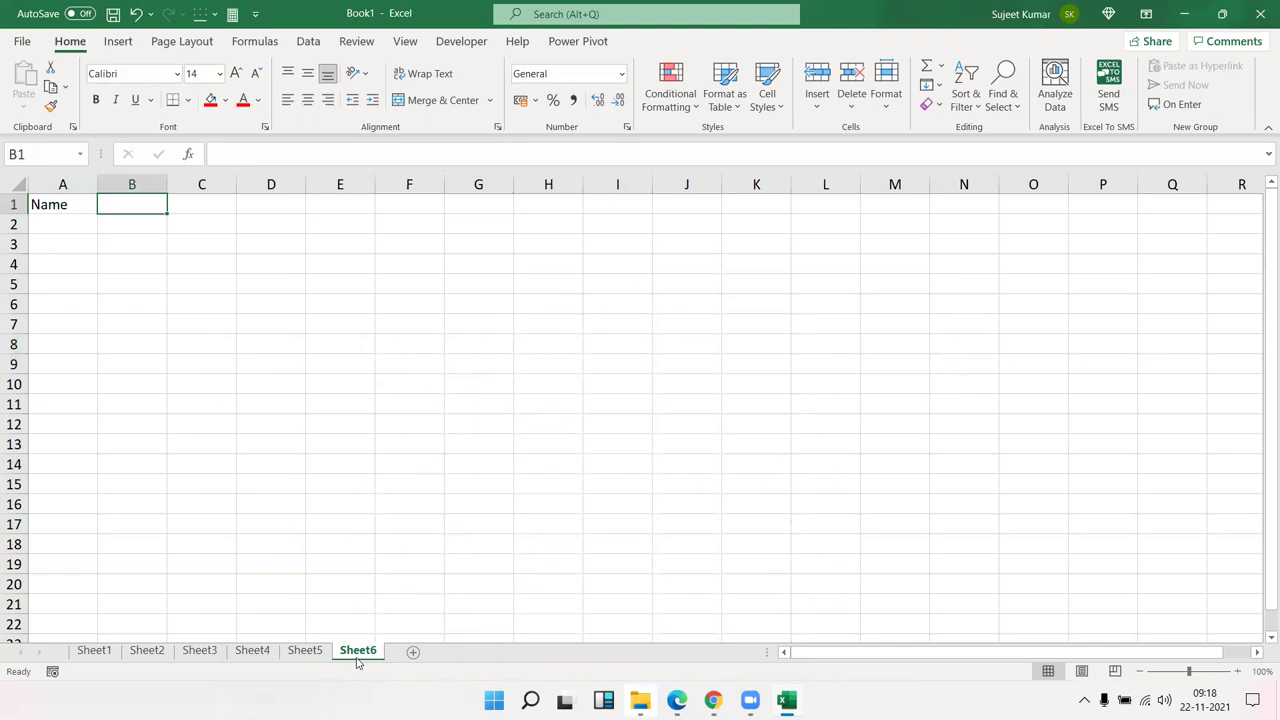
text(Qty)
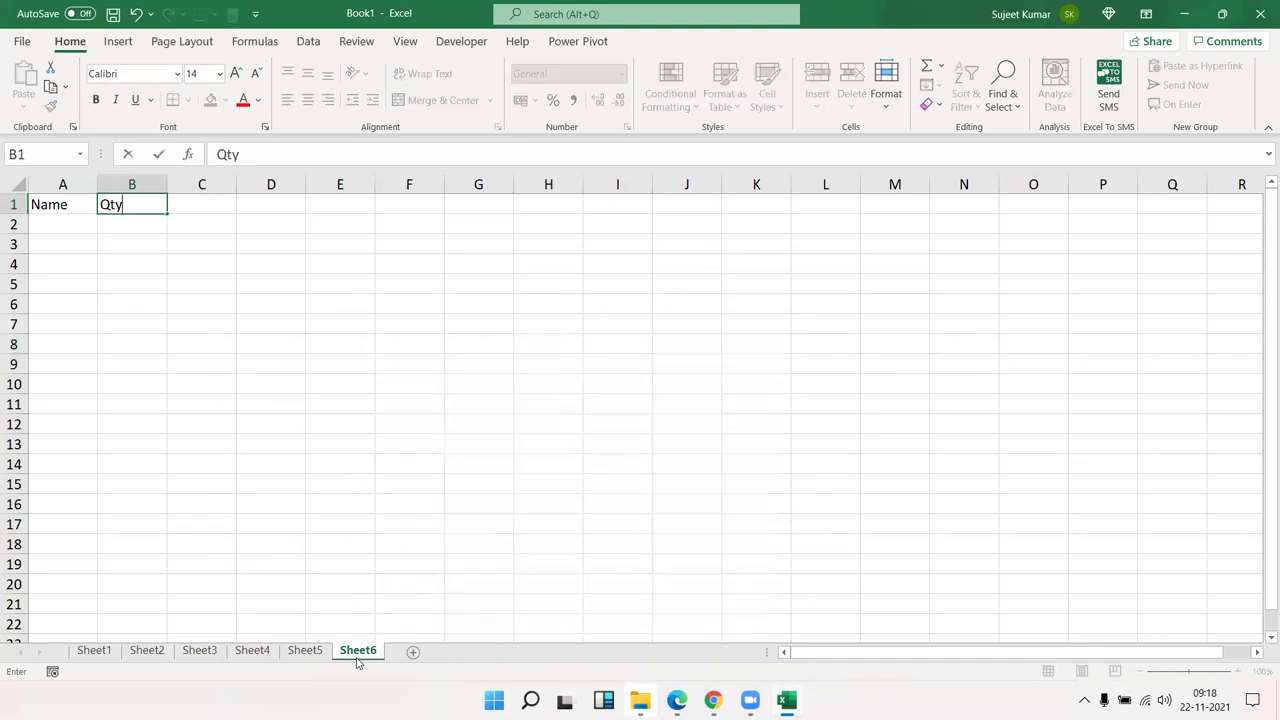
key(Tab)
text(MRP)
key(Tab)
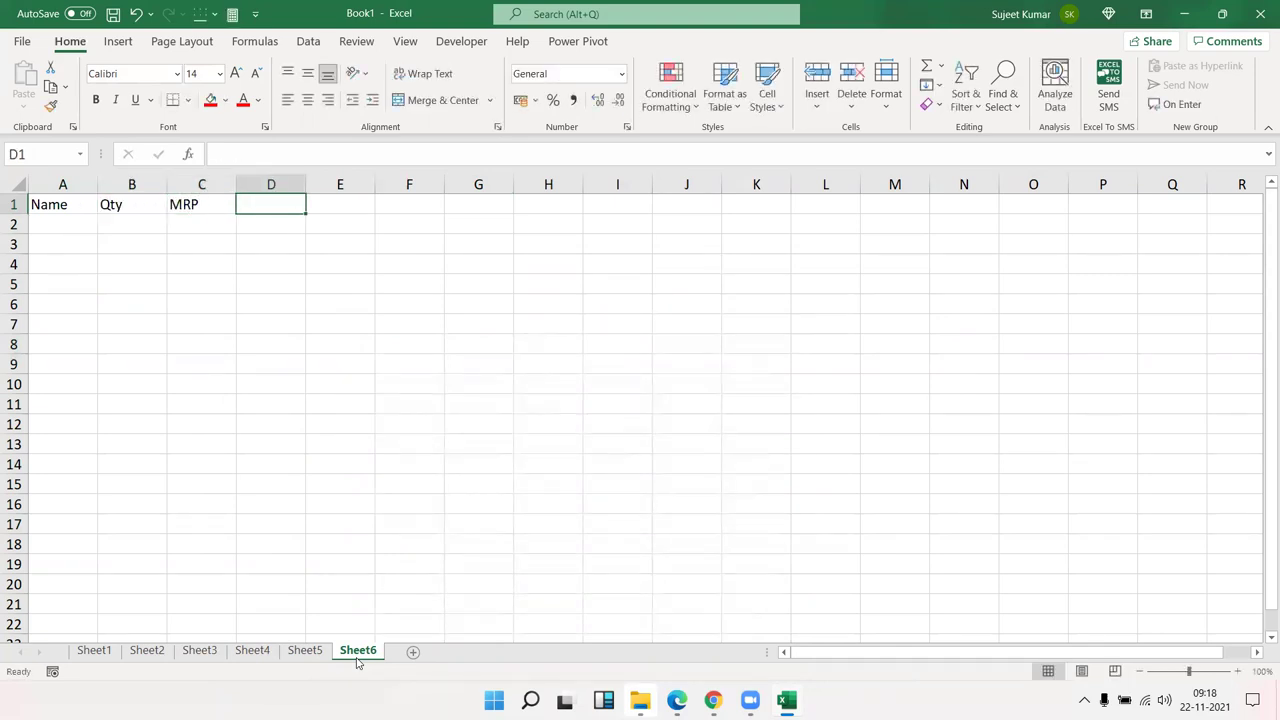
text(Amt)
key(Tab)
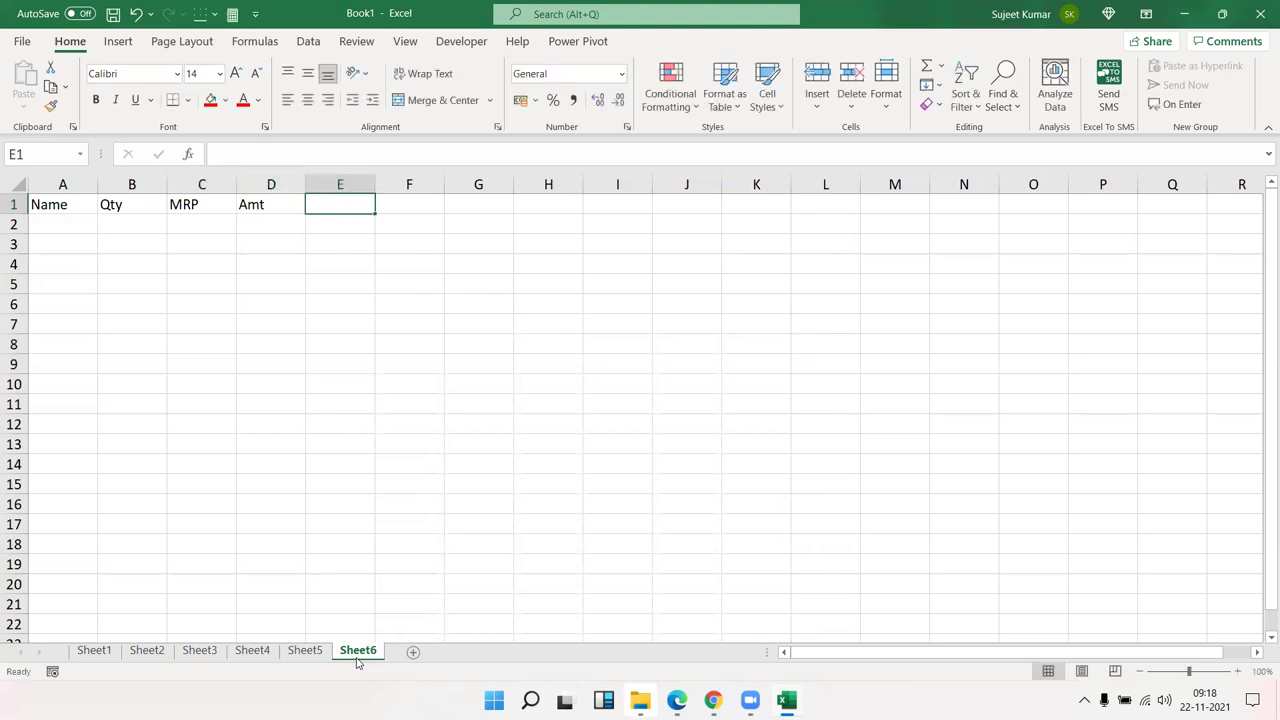
- Enter the headers Com, GST, Total, Daet and Time in E1:I1
text(Com)
key(Tab)
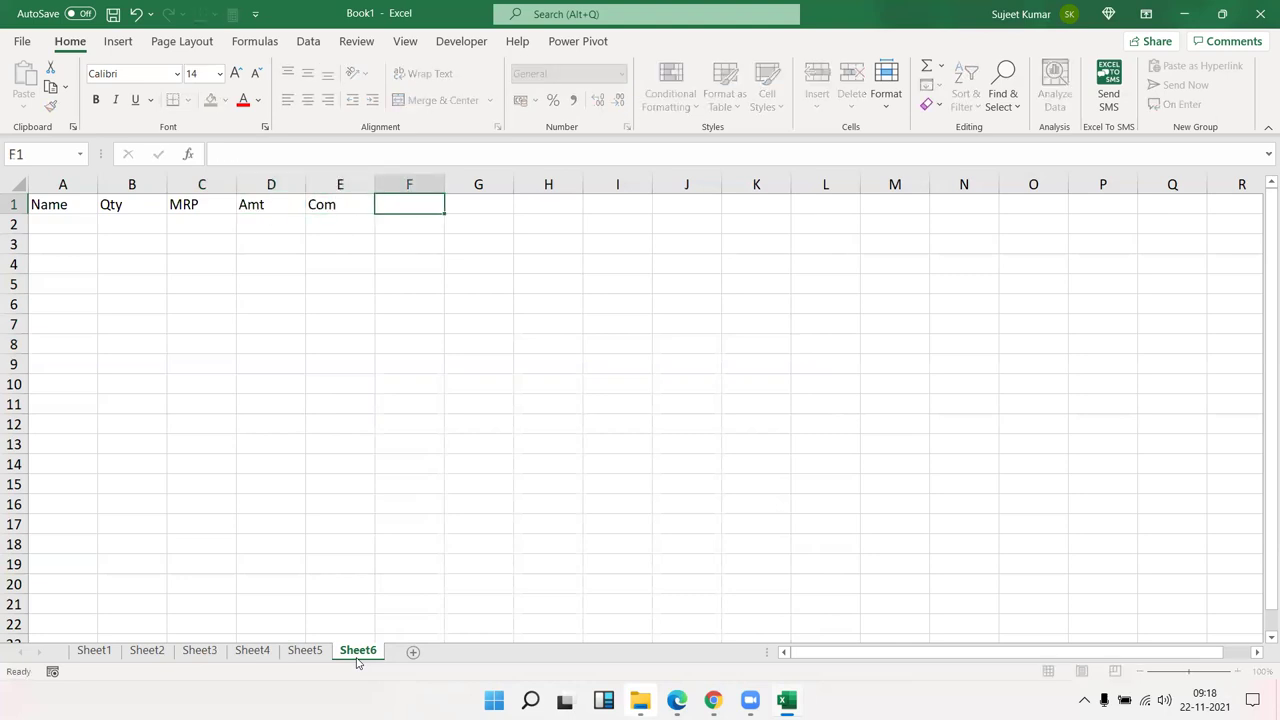
text(GST)
key(Tab)
text(Total)
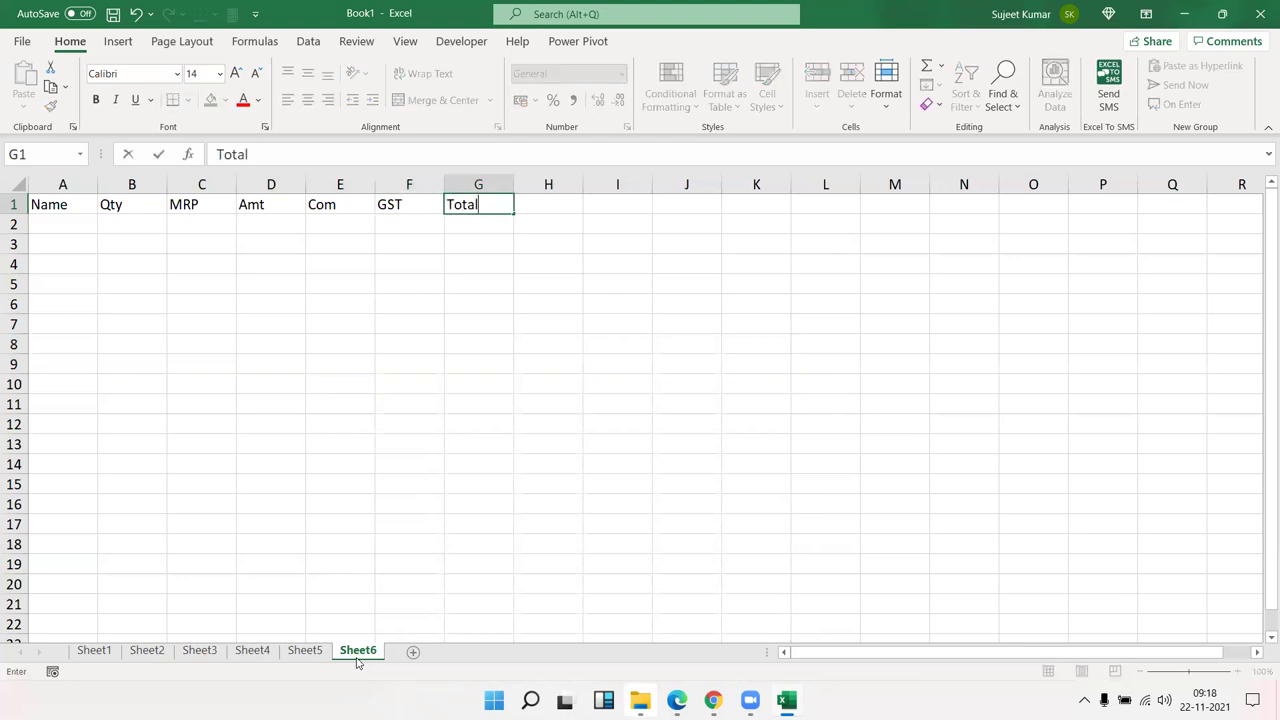
key(Tab)
text(Daet)
key(Tab)
text(Time)
key(Left)
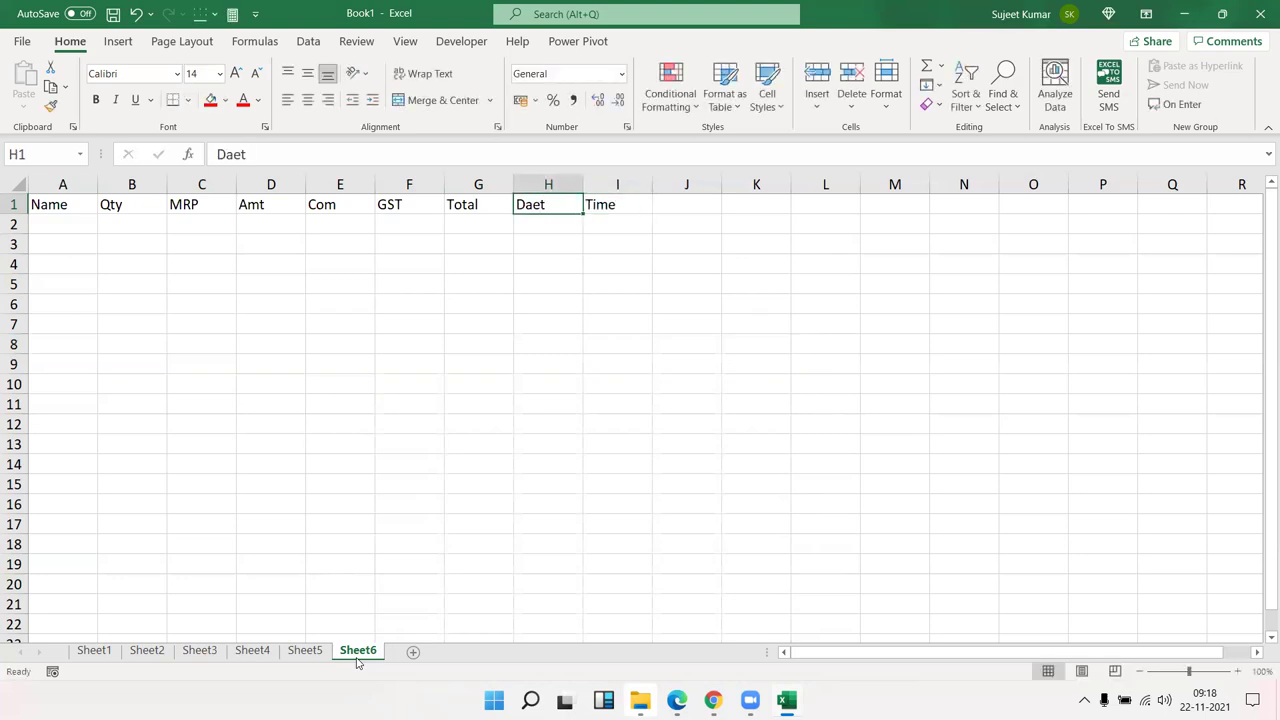
key(Left)
key(Left)
key(Left)
key(Left)
- Enter the Amt formula =B2*C2 in D2
key(Down)
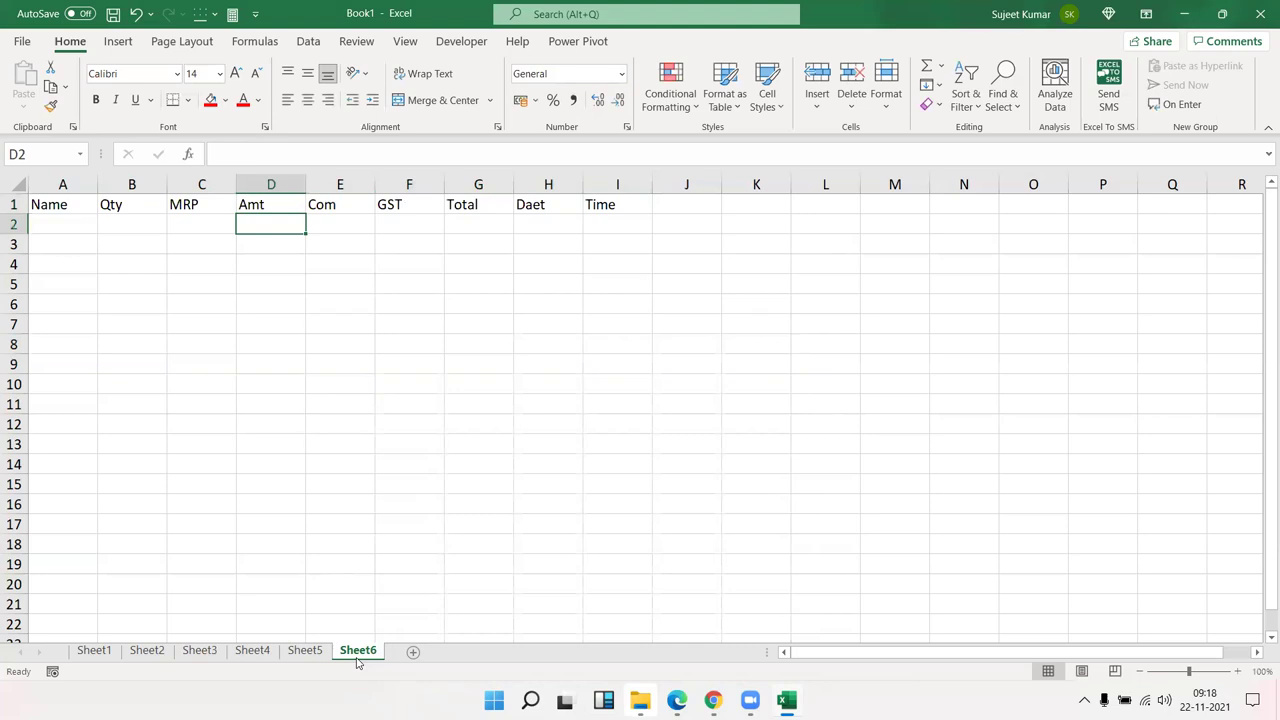
text(=)
key(Left)
key(Left)
text(*)
key(Left)
key(ctrl+Return)
- Add the 2% commission formula =D2*2% in E2 and 18% GST =D2*18% in F2
key(Right)
text(=)
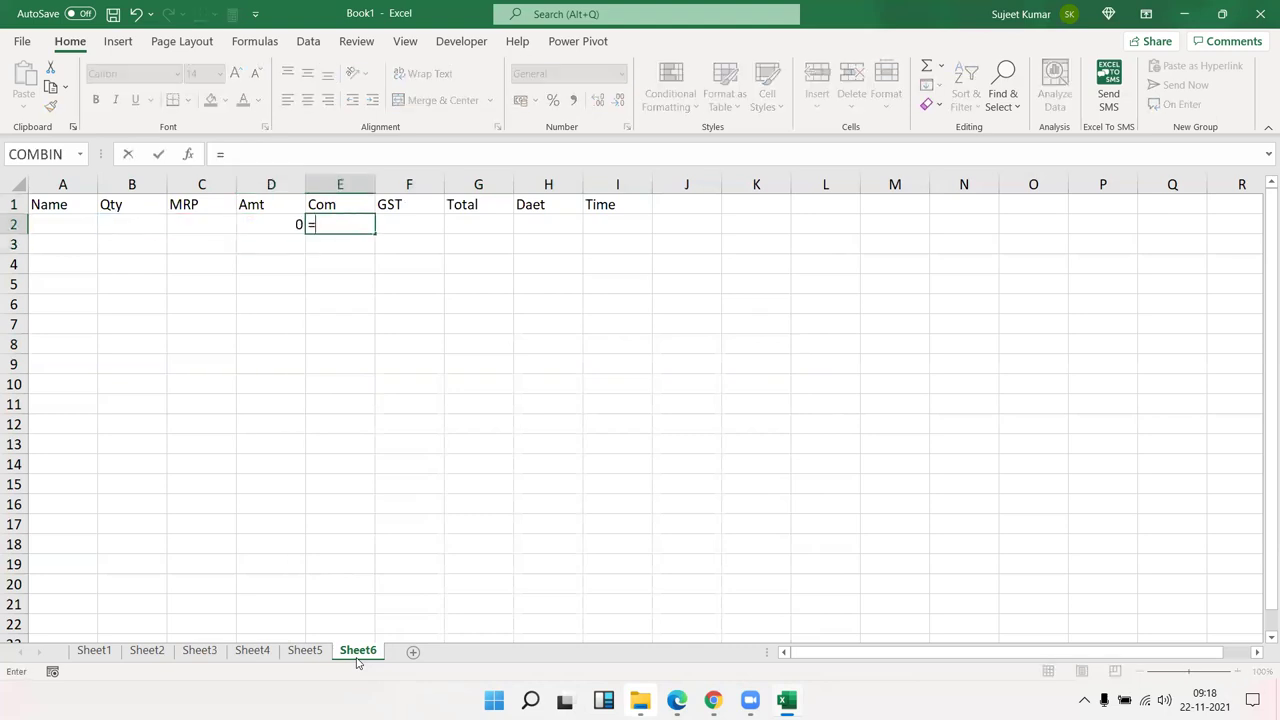
key(Left)
text(*2%)
key(Return)
key(Up)
key(Right)
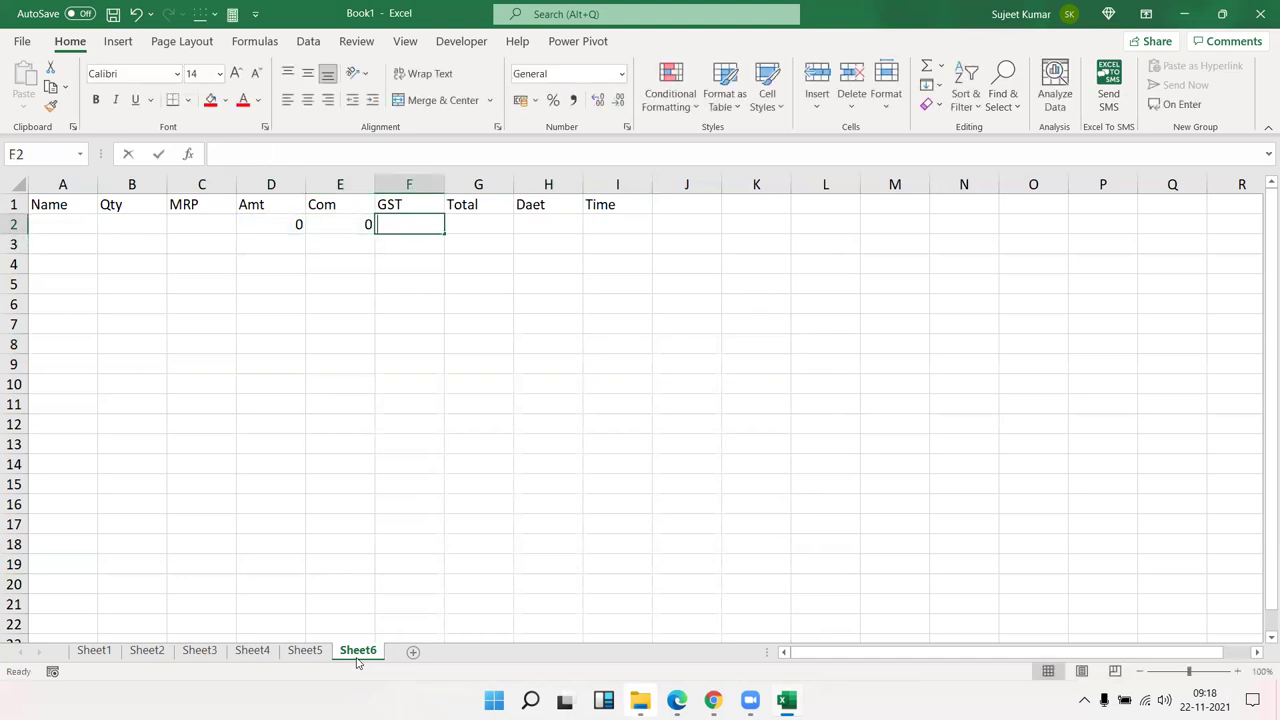
text(=)
key(Left)
key(Left)
text(*18)
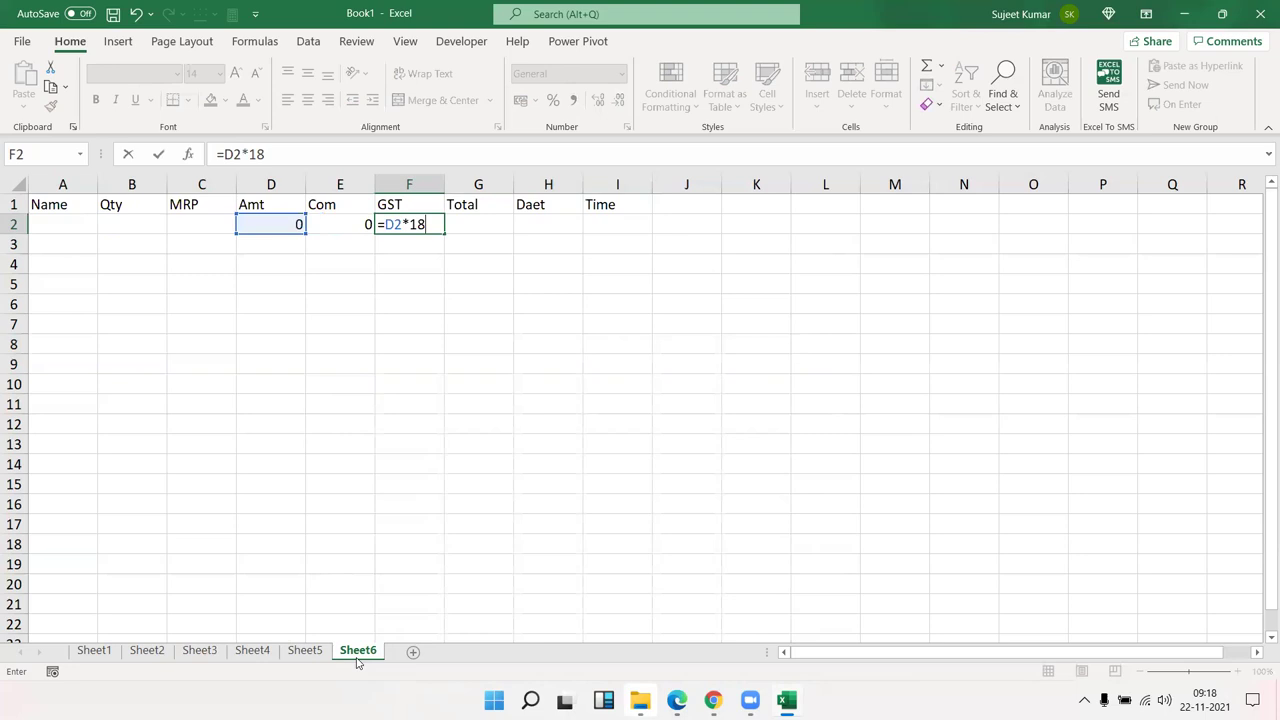
text(%)
key(Return)
- AutoSum Amt, Com and GST into the Total cell G2
key(Up)
key(Right)
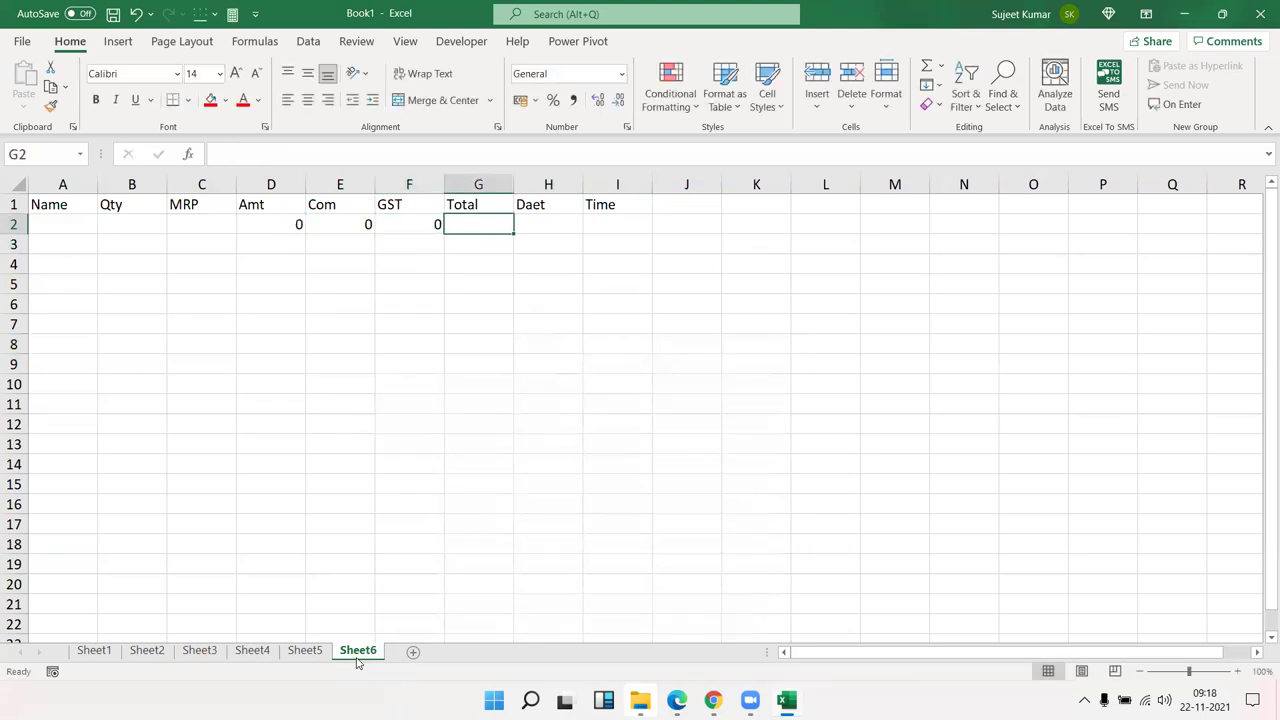
key(alt+equal)
key(Return)
- Fill the D2:G2 formulas down through row 17 with Ctrl+D
key(Up)
key(shift+Left)
key(shift+Left)
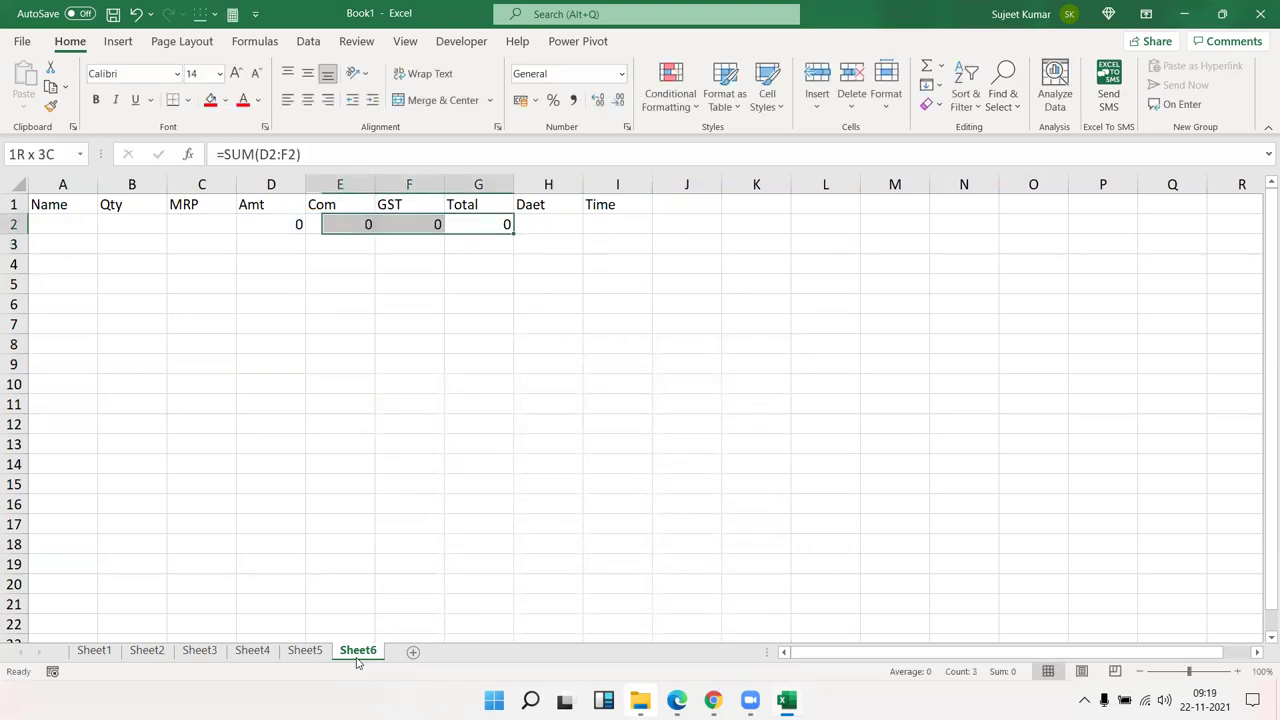
key(shift+Left)
key(shift+Down)
key(shift+Down)
key(shift+Down)
key(shift+Down)
key(ctrl+d)
key(Up)
key(Home)
key(Down)
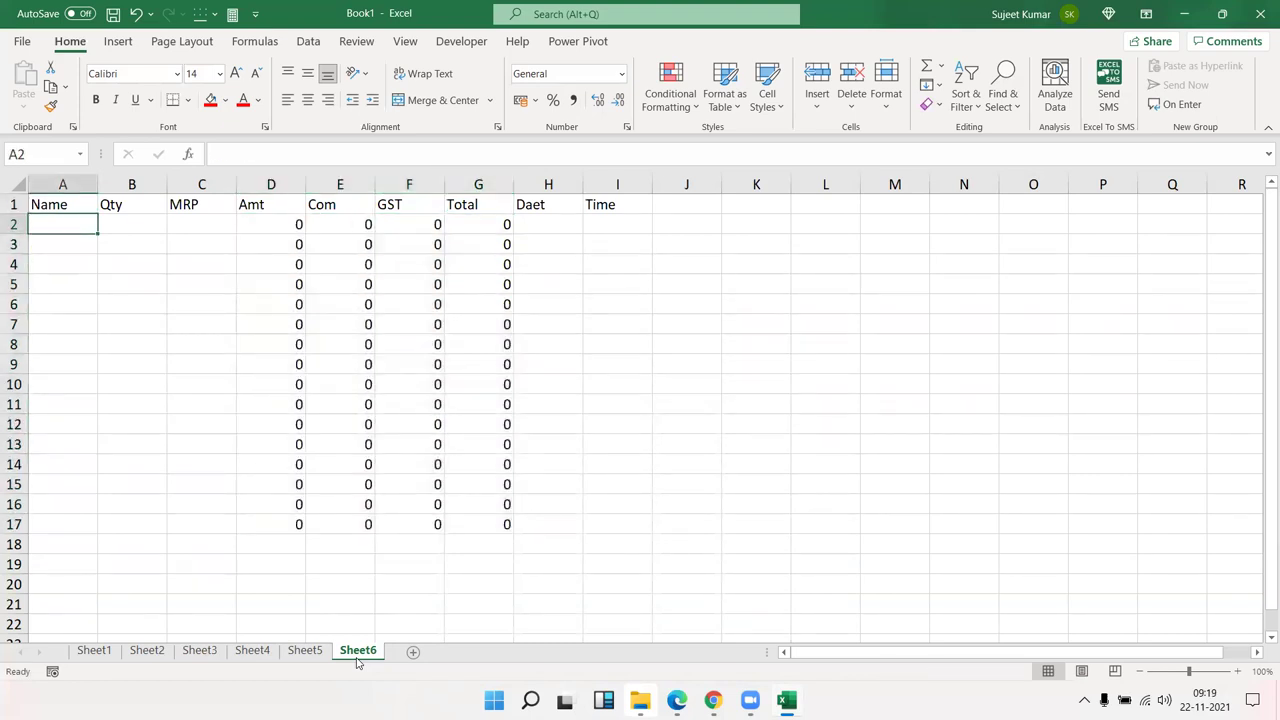
- Enter a sample sale in row 2: a customer name, Qty 20 and MRP 30
text(Puja)
key(Tab)
text(20)
key(Tab)
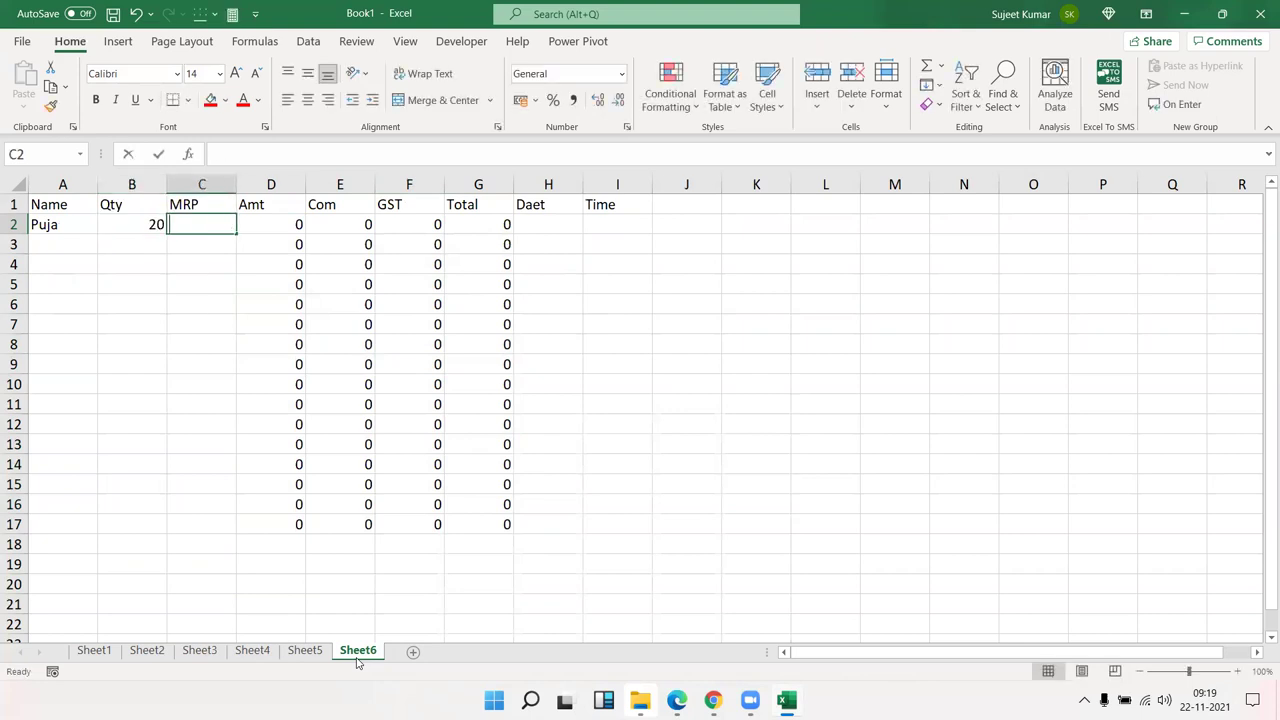
text(30)
key(Tab)
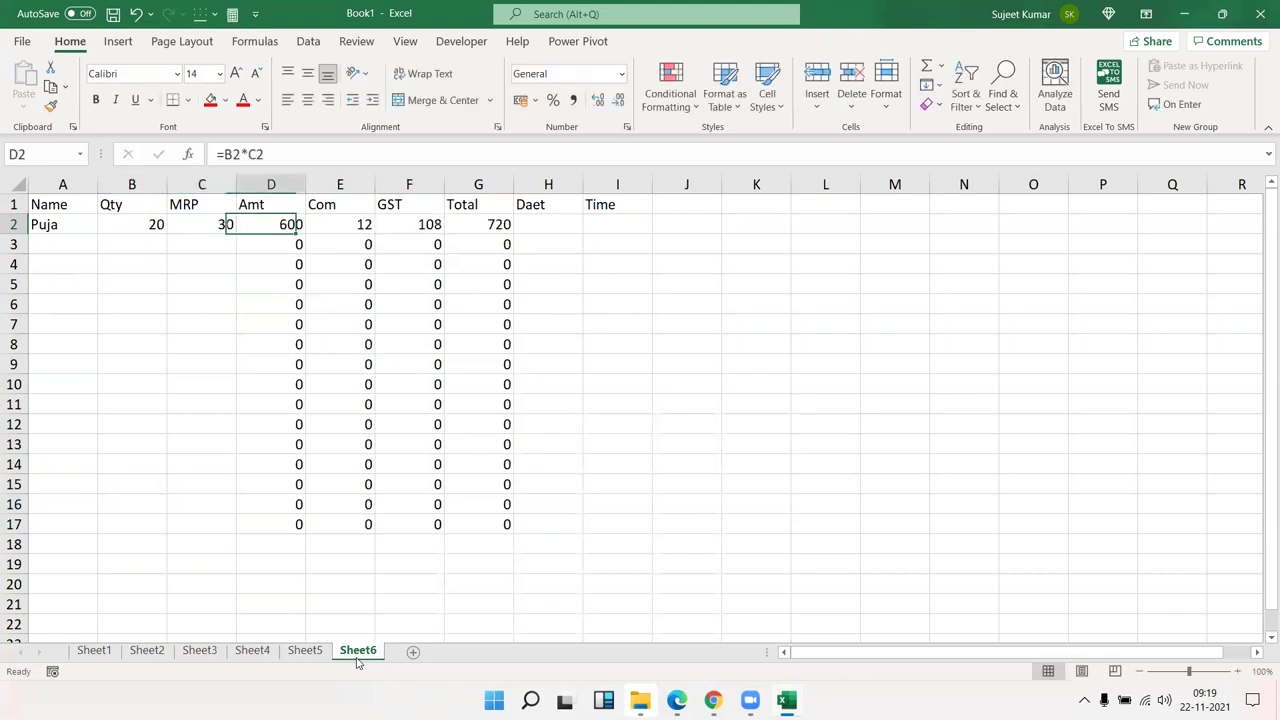
key(Tab)
key(Tab)
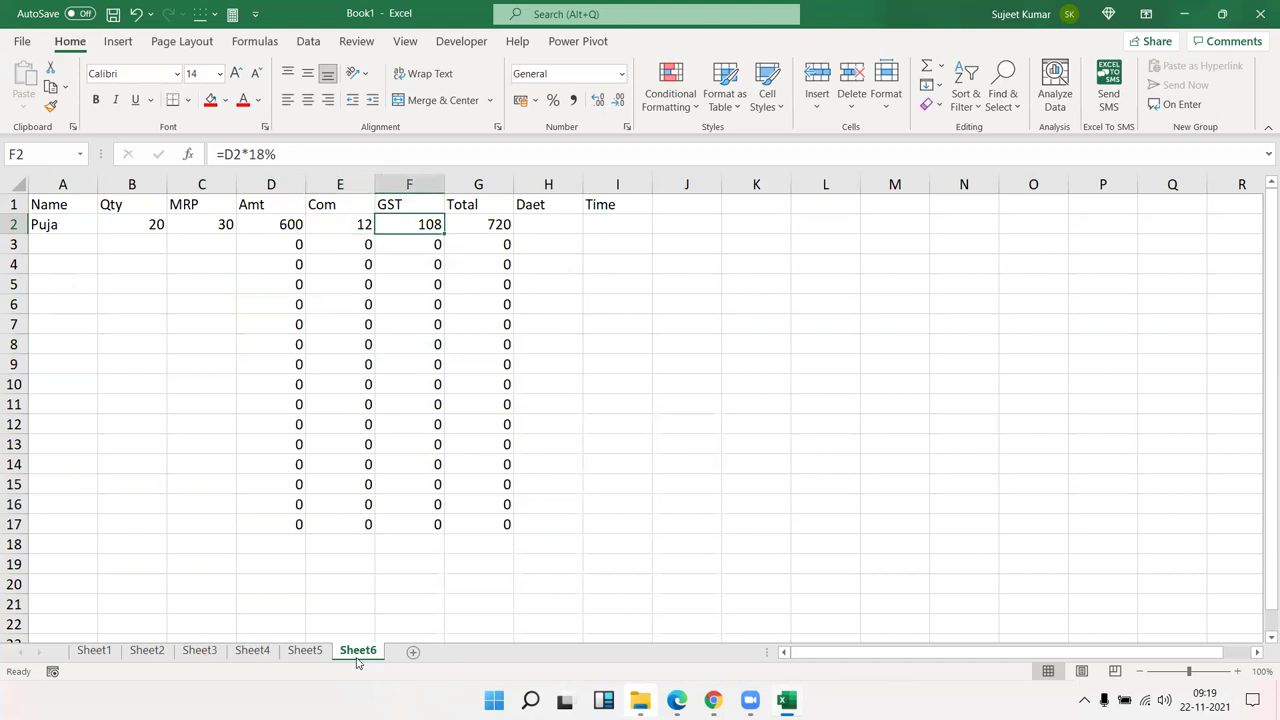
- Correct the H1 heading to Date and stamp today's date in H2 and current time in I2
key(Tab)
key(Tab)
key(Up)
text(Dae)
key(BackSpace)
text(te)
key(Return)
key(ctrl+semicolon)
key(Tab)
key(ctrl+shift+semicolon)
key(Return)
- Step through the row 3 formula cells to check them
key(Left)
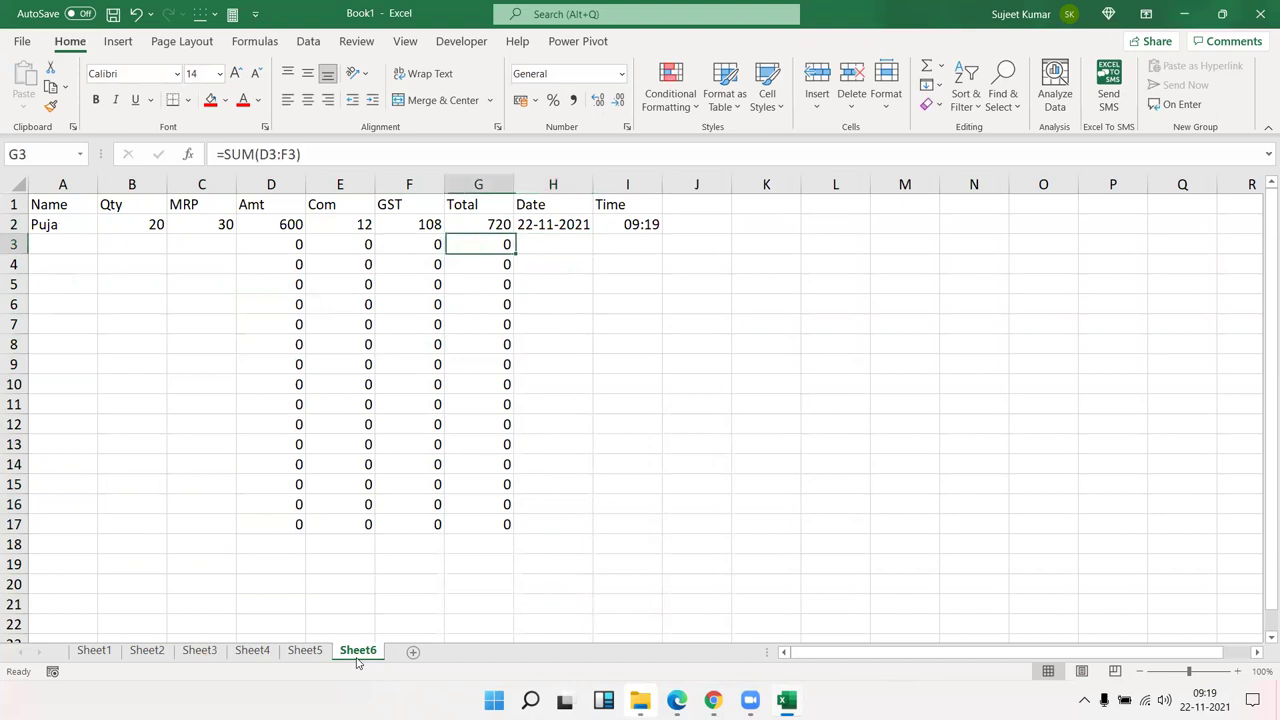
key(Left)
key(Left)
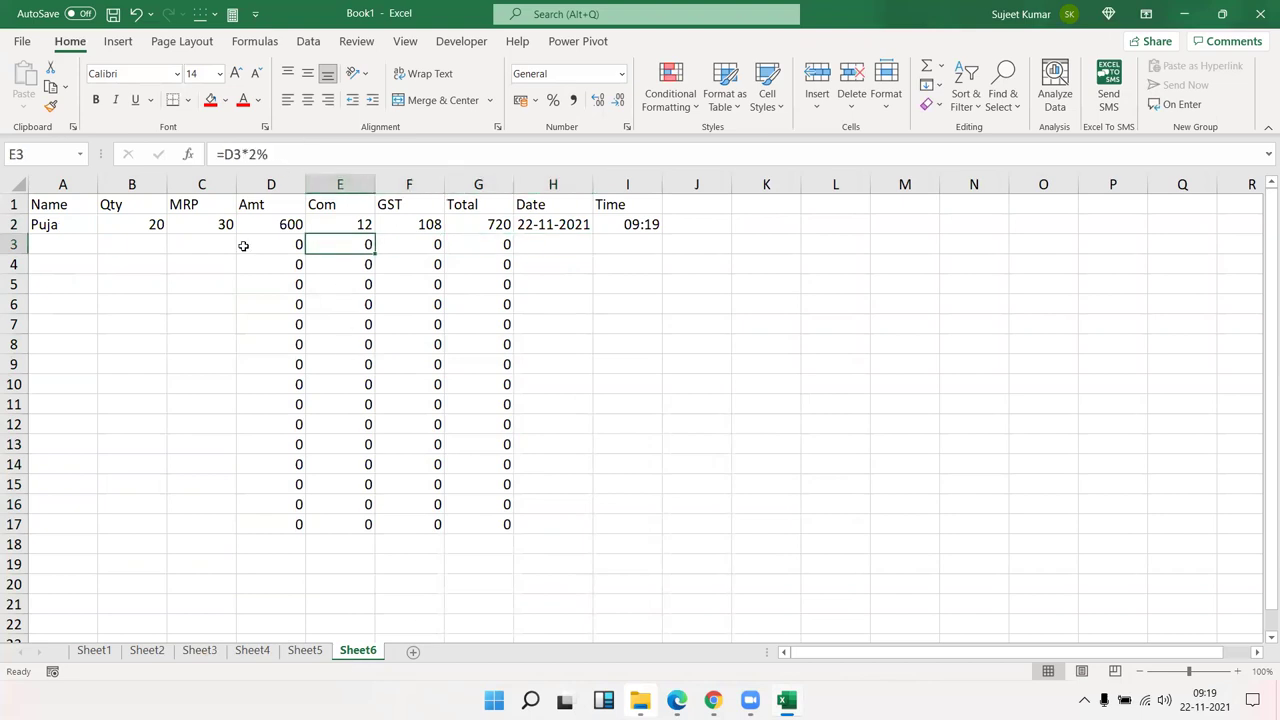
key(Left)
key(Right)
key(Right)
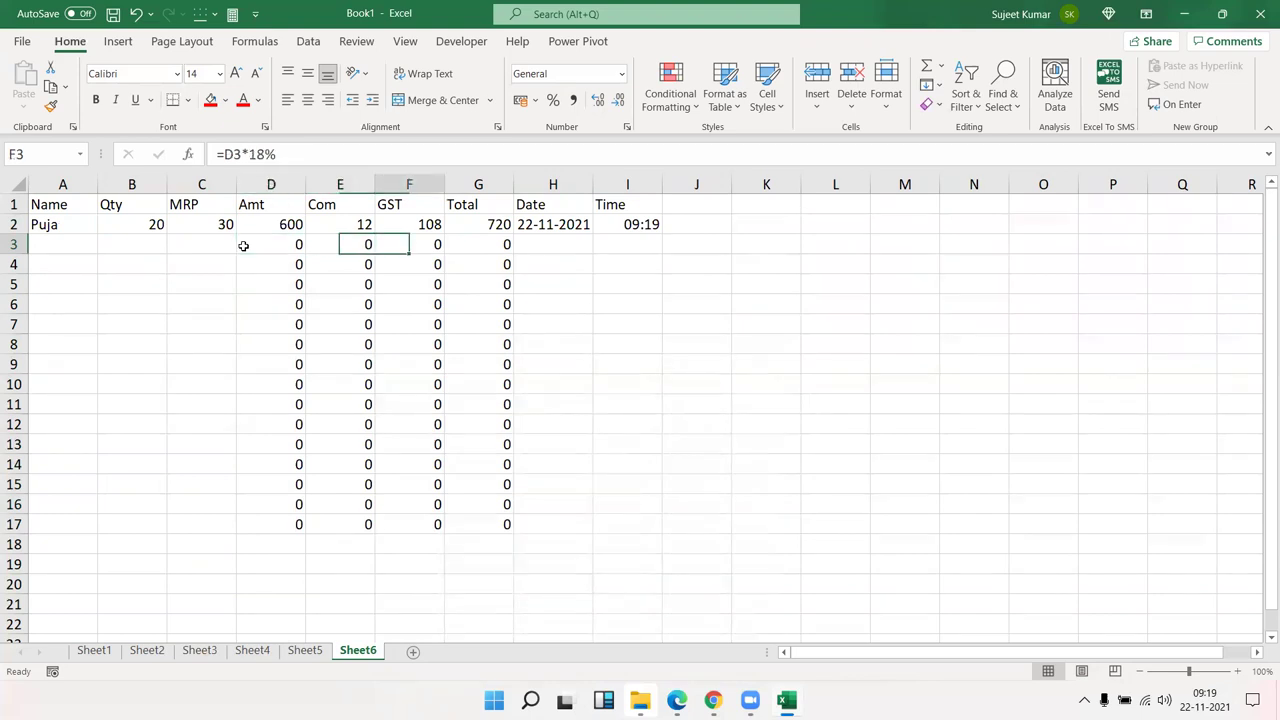
key(Right)
key(Left)
key(Left)
key(Left)
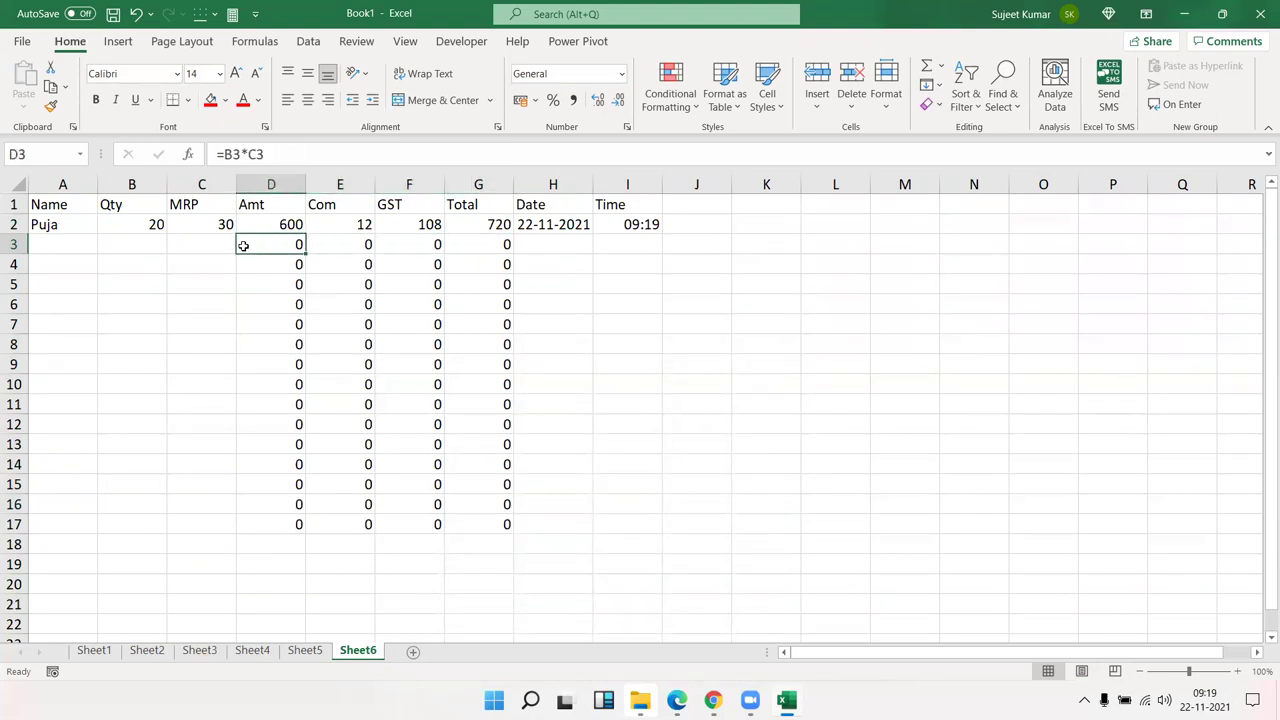
key(Left)
key(Right)
key(Right)
key(Right)
key(Right)
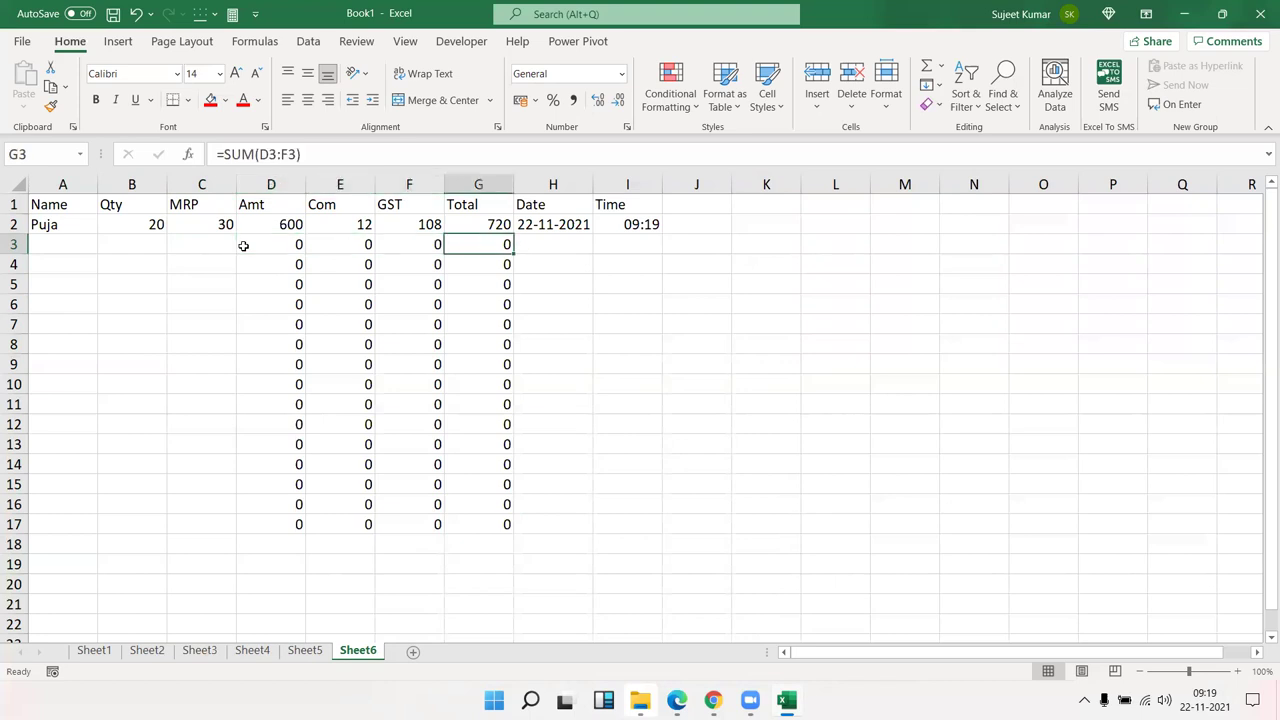
key(Right)
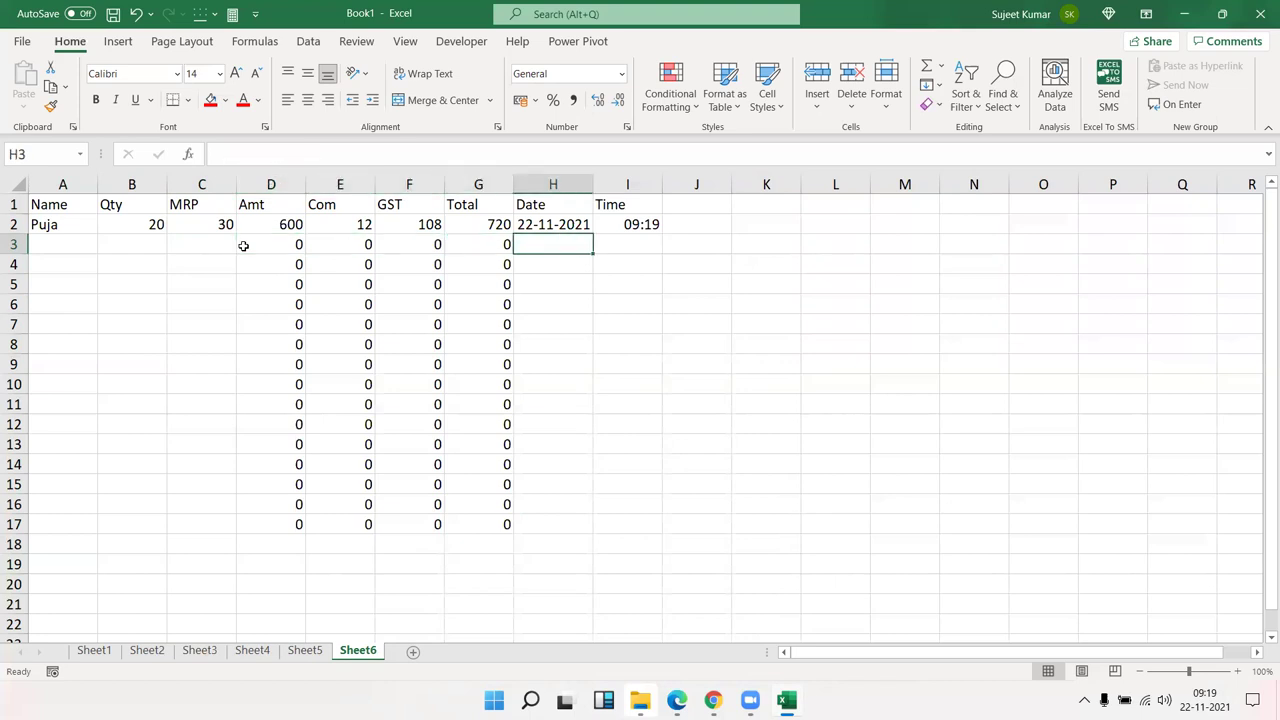
- Select the Amt through Total columns, then briefly view Sheet5 and return to Sheet6
click(211, 242)
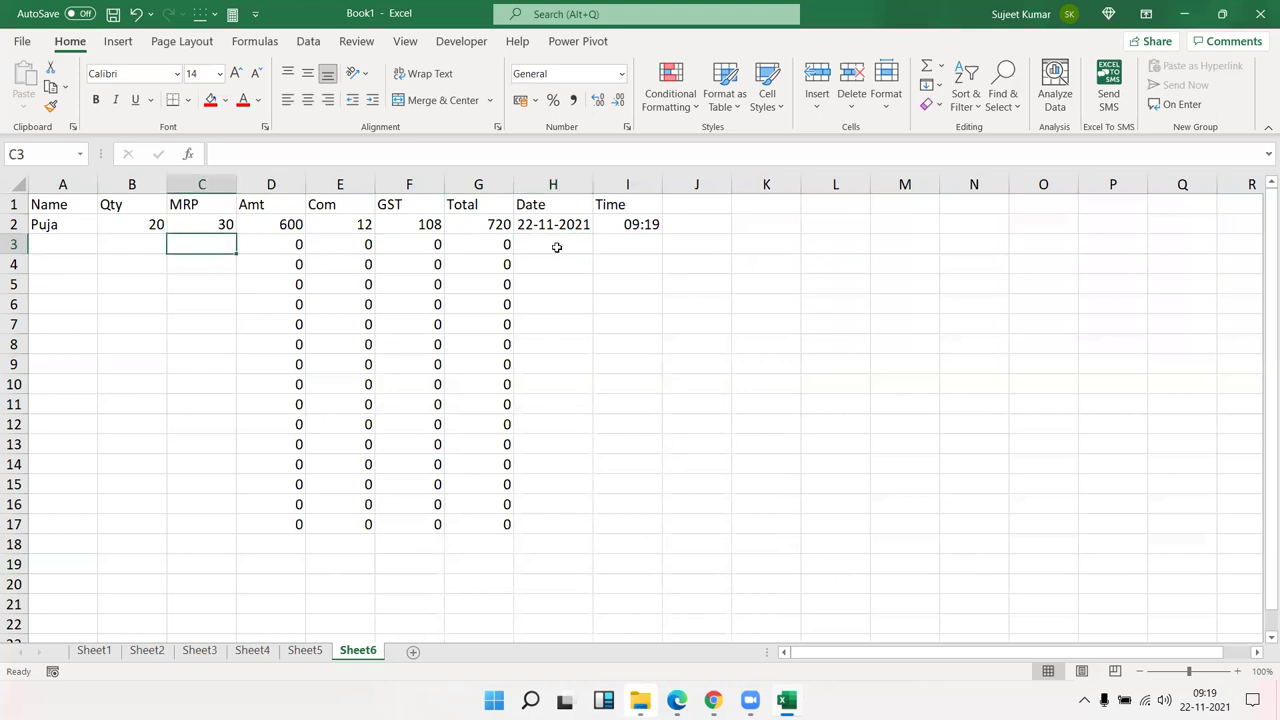
click(555, 248)
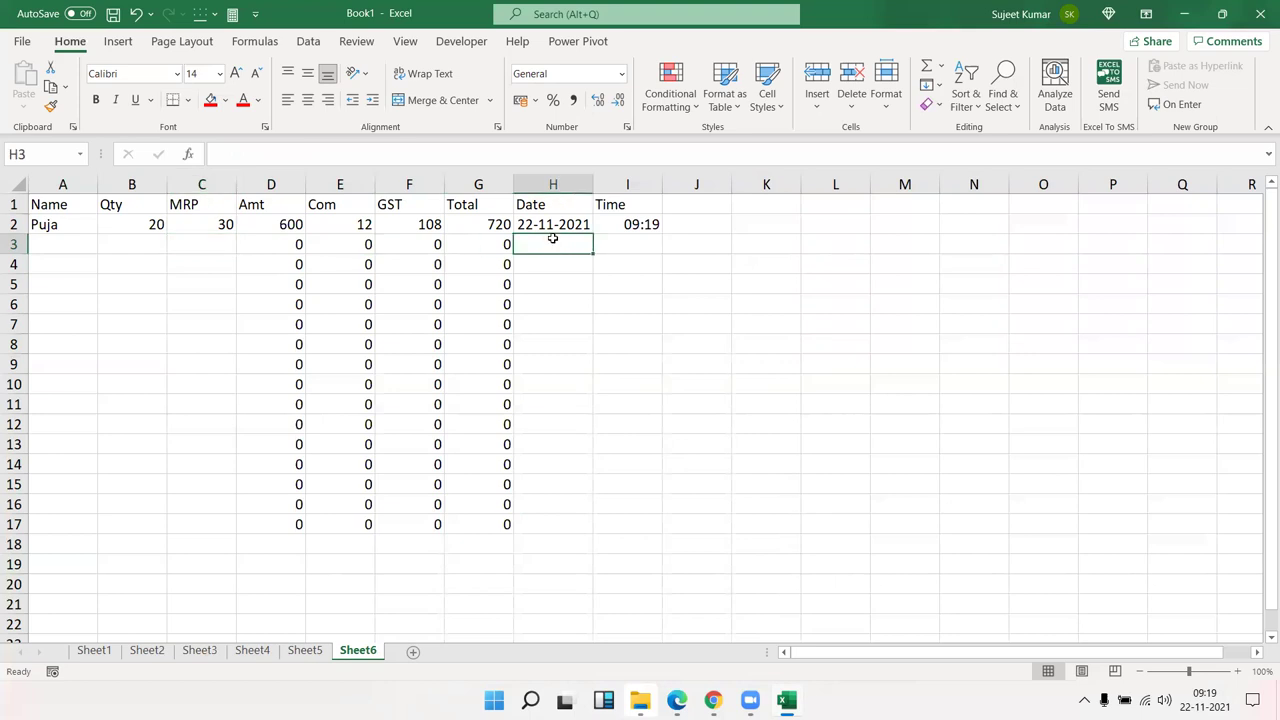
click(466, 183)
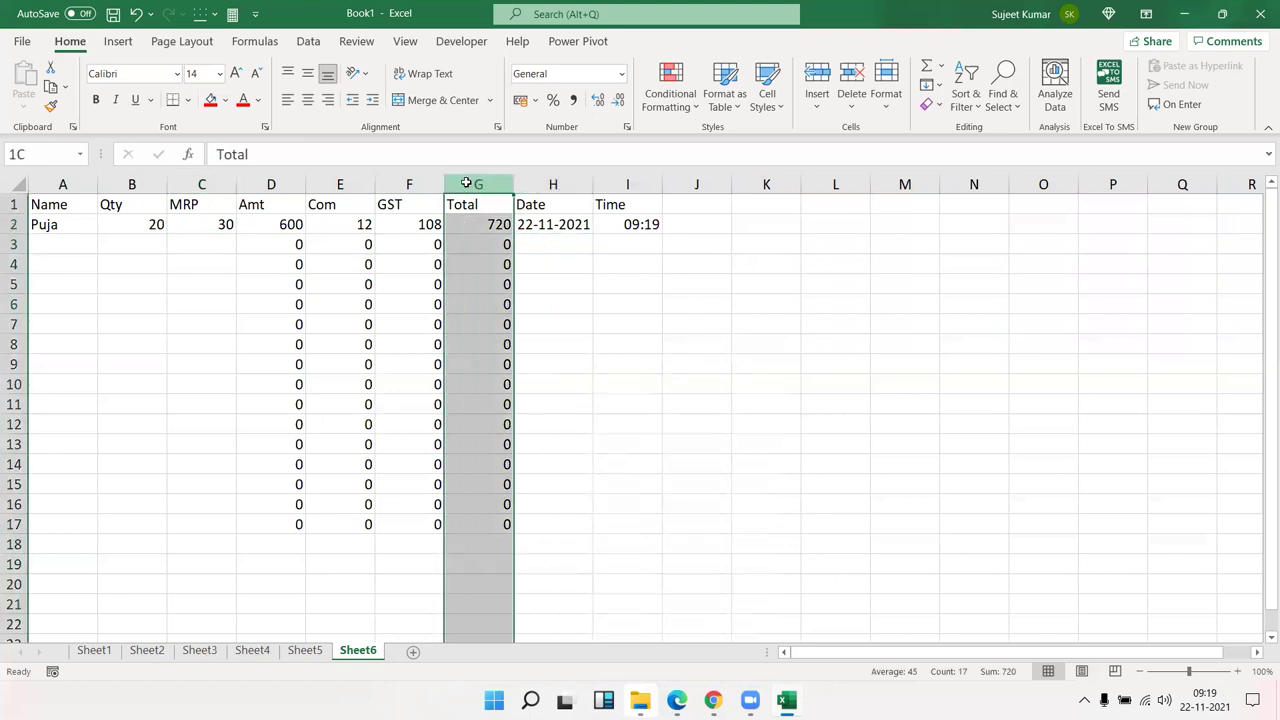
drag(466, 183, 285, 176)
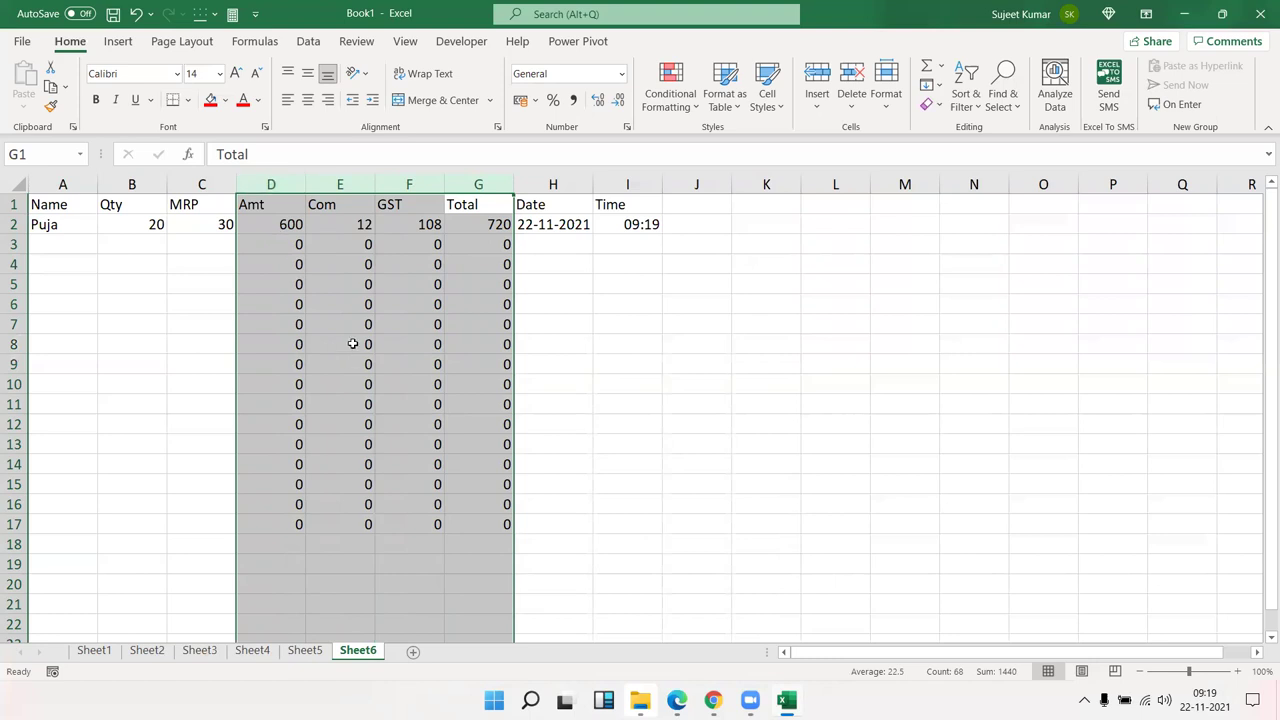
click(200, 322)
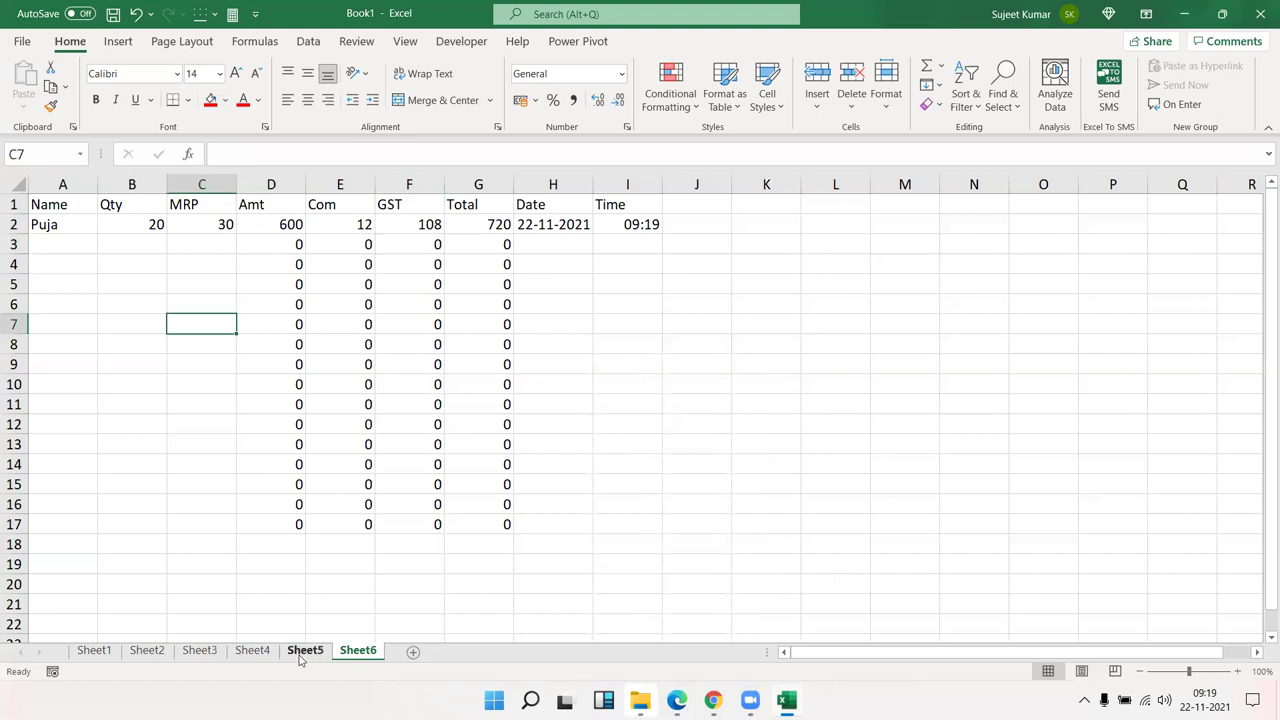
click(304, 651)
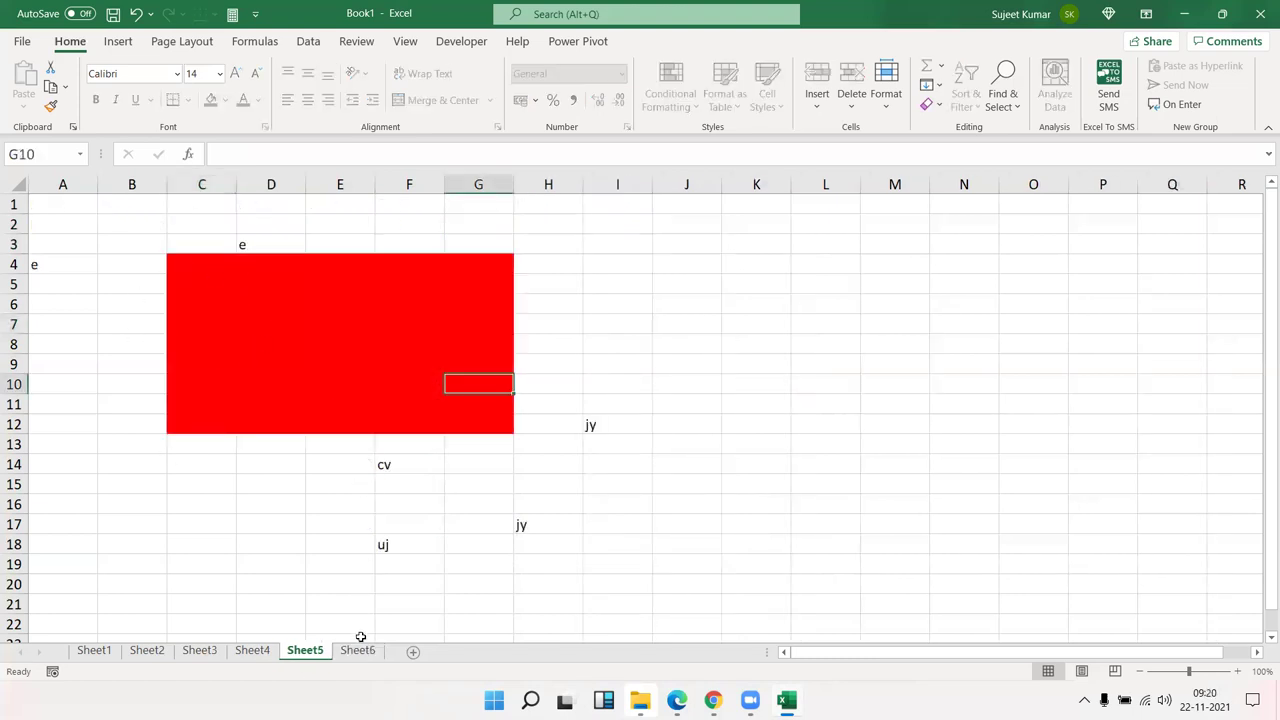
click(357, 650)
- Unlock every cell on Sheet6 via Format Cells > Protection
click(15, 185)
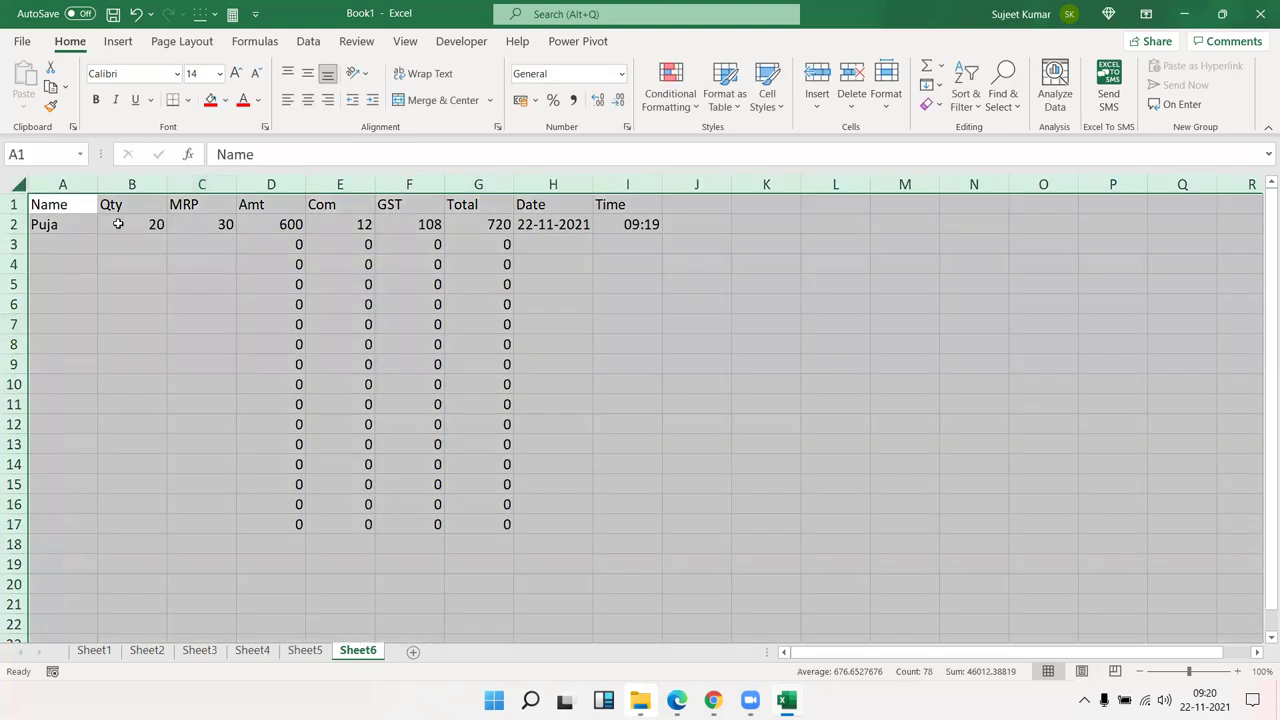
right_click(170, 252)
click(210, 467)
click(50, 312)
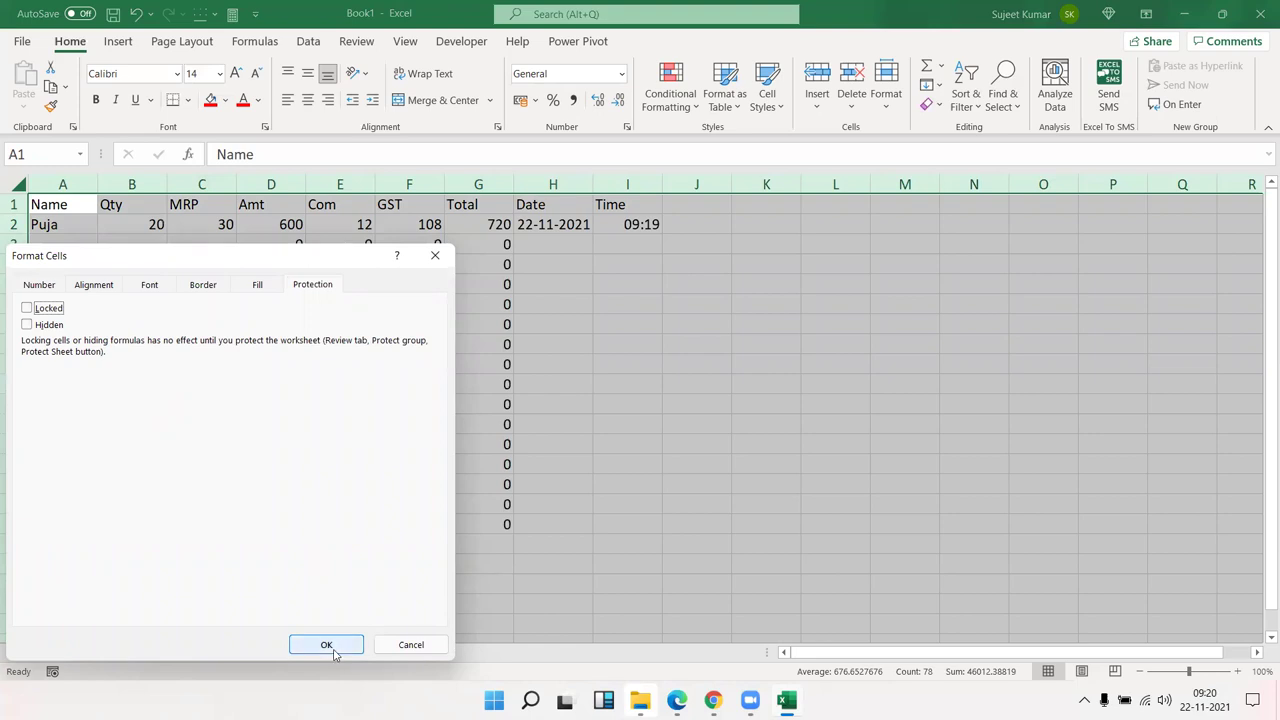
click(327, 645)
click(160, 385)
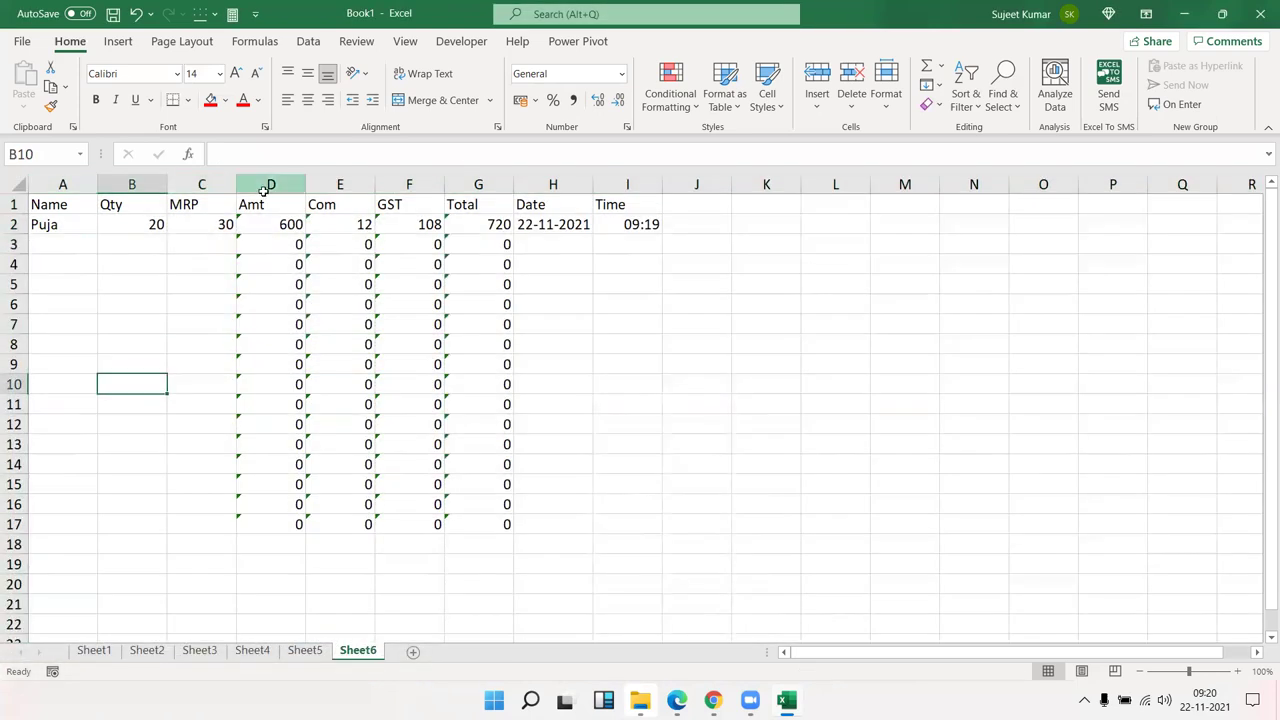
- Re-lock columns D:G holding the Amt, Com, GST and Total formulas
drag(265, 190, 478, 190)
right_click(456, 240)
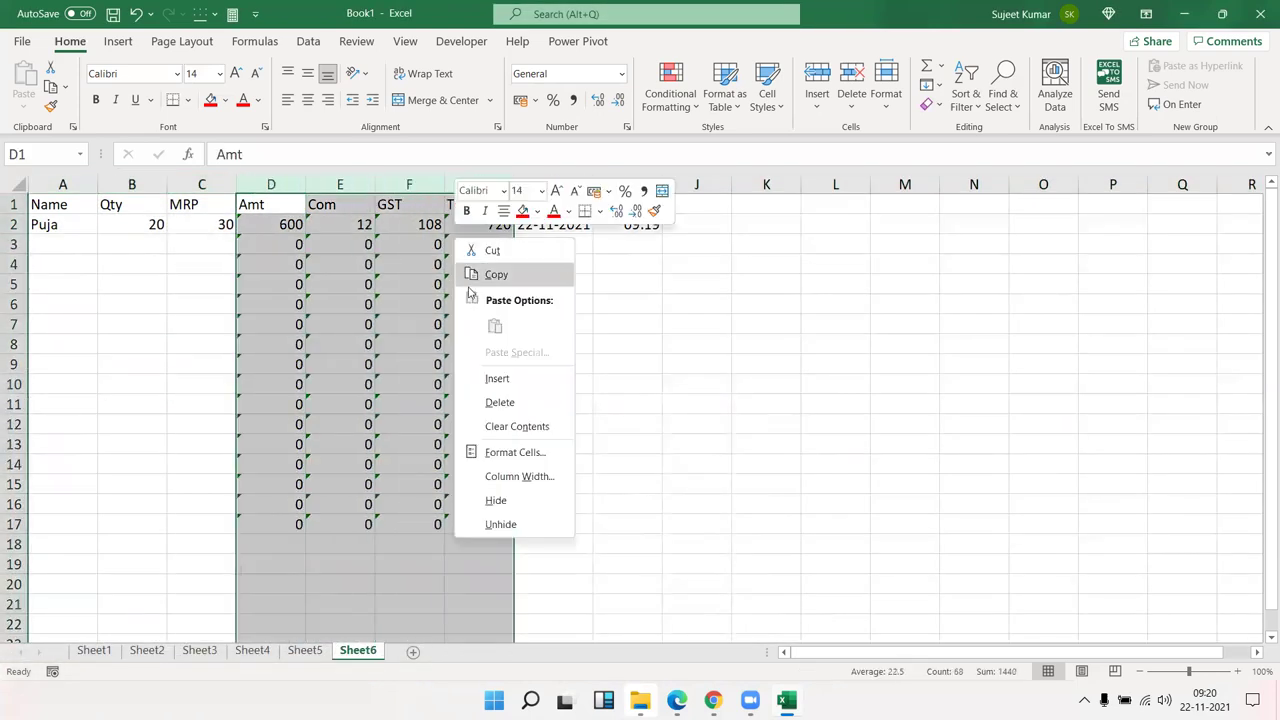
click(496, 453)
click(291, 302)
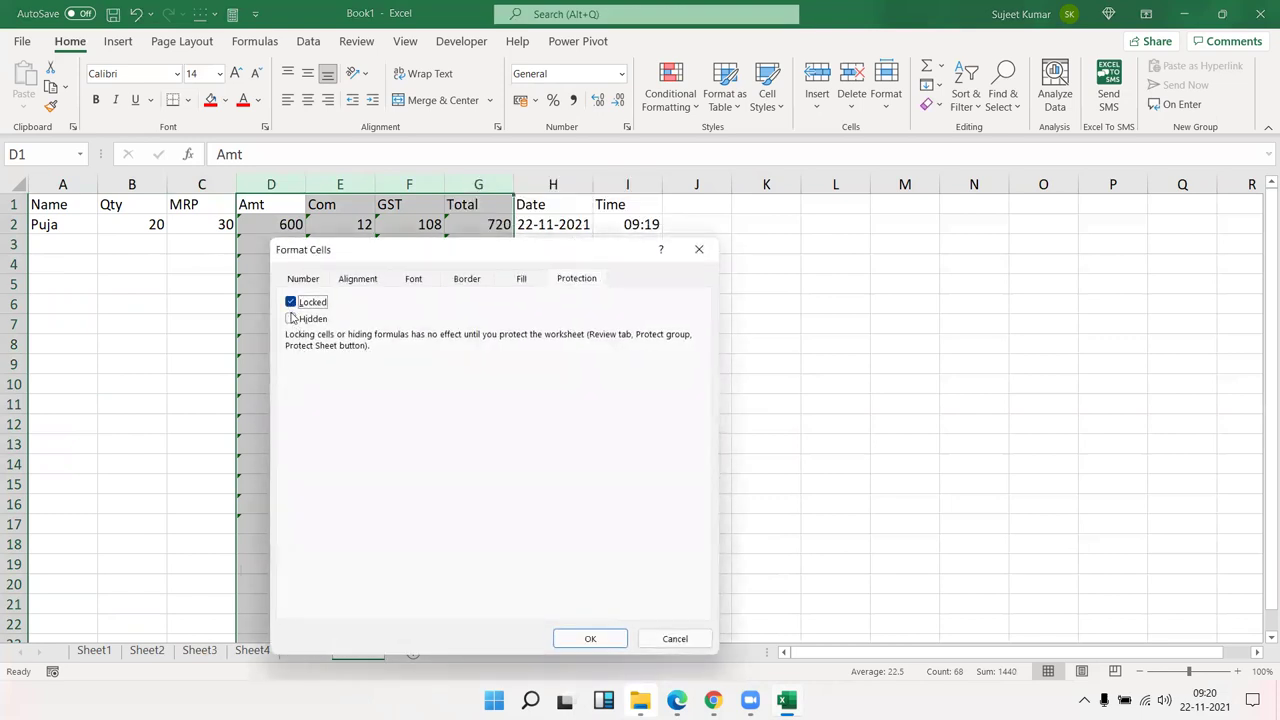
click(566, 638)
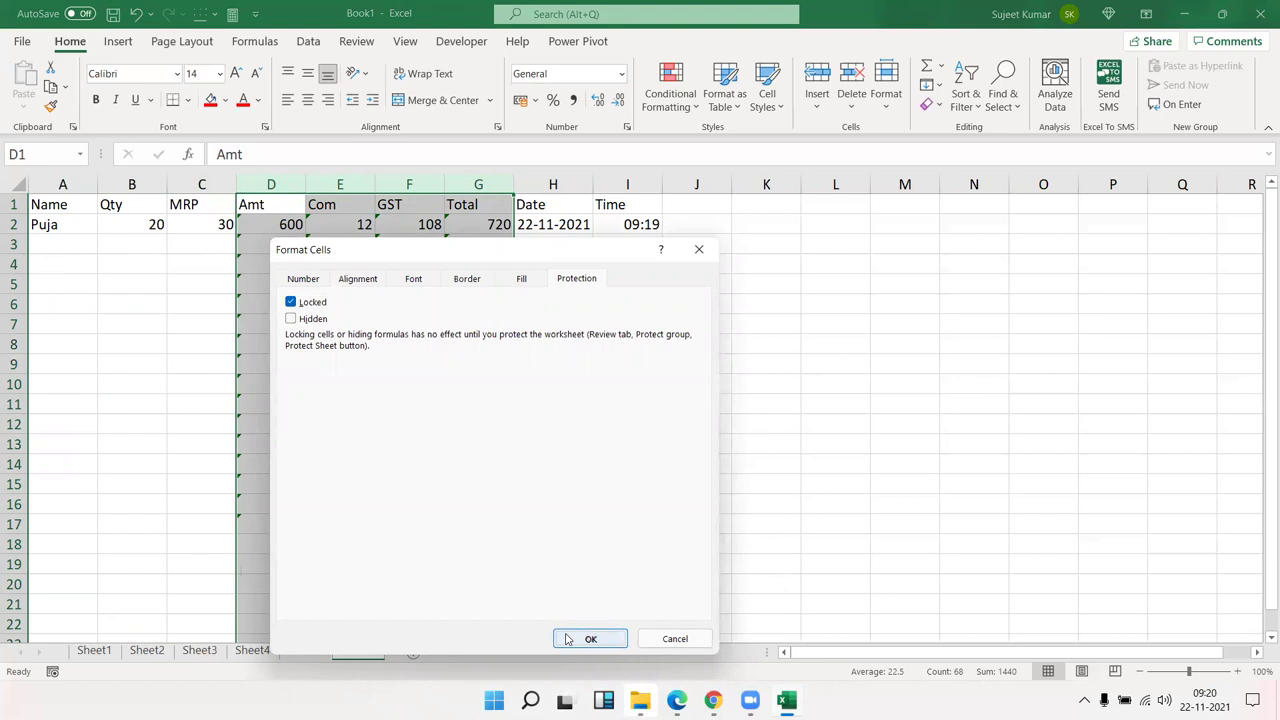
click(64, 360)
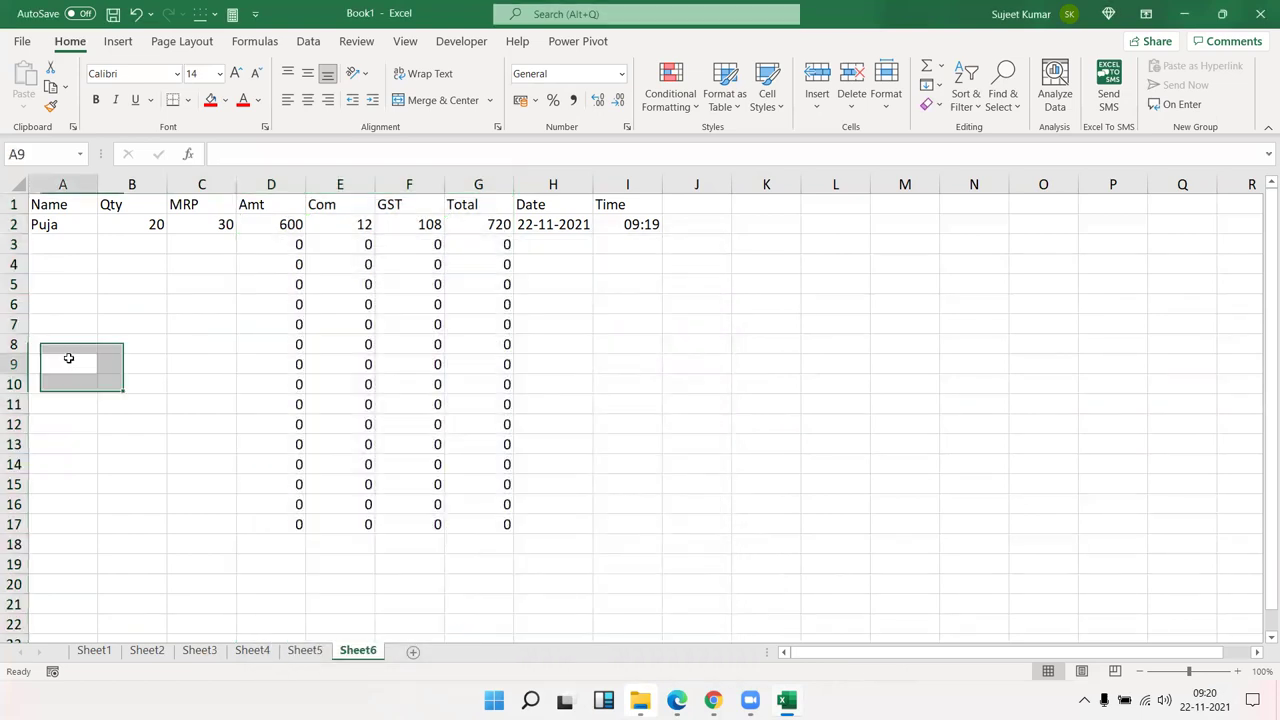
- Protect Sheet6 with Select locked cells turned off, allowing only unlocked cells
right_click(365, 651)
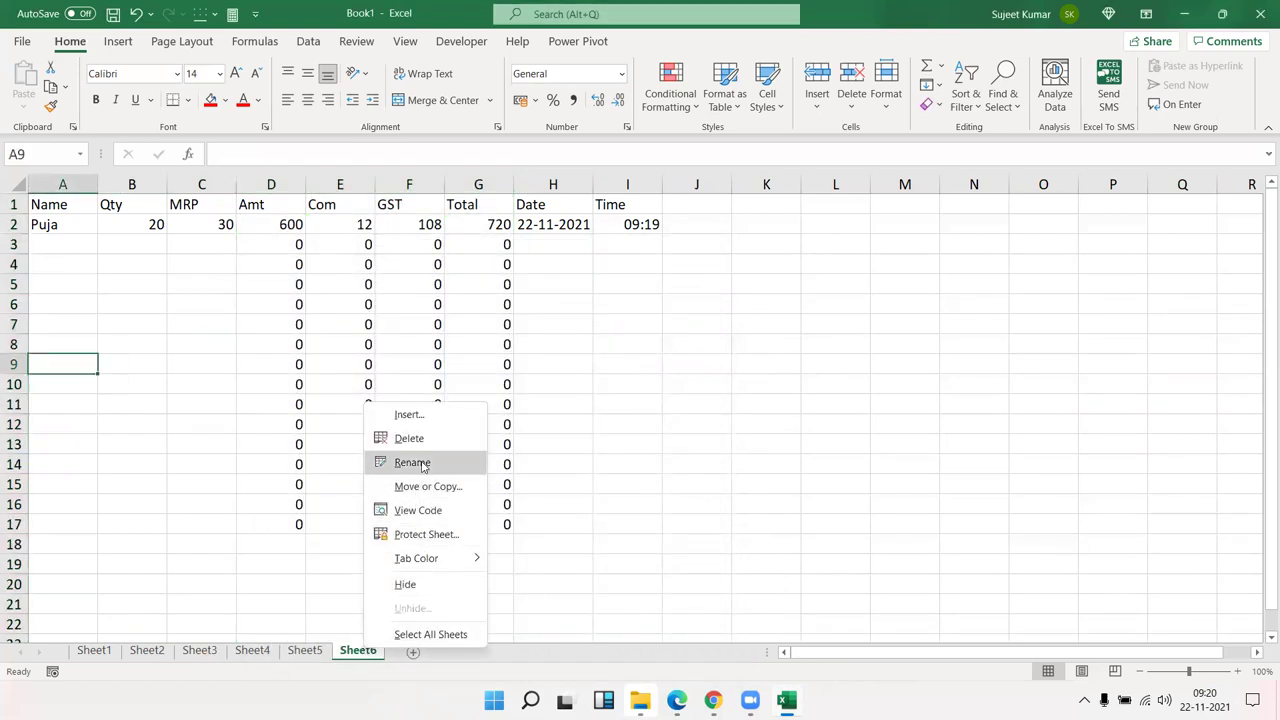
click(420, 534)
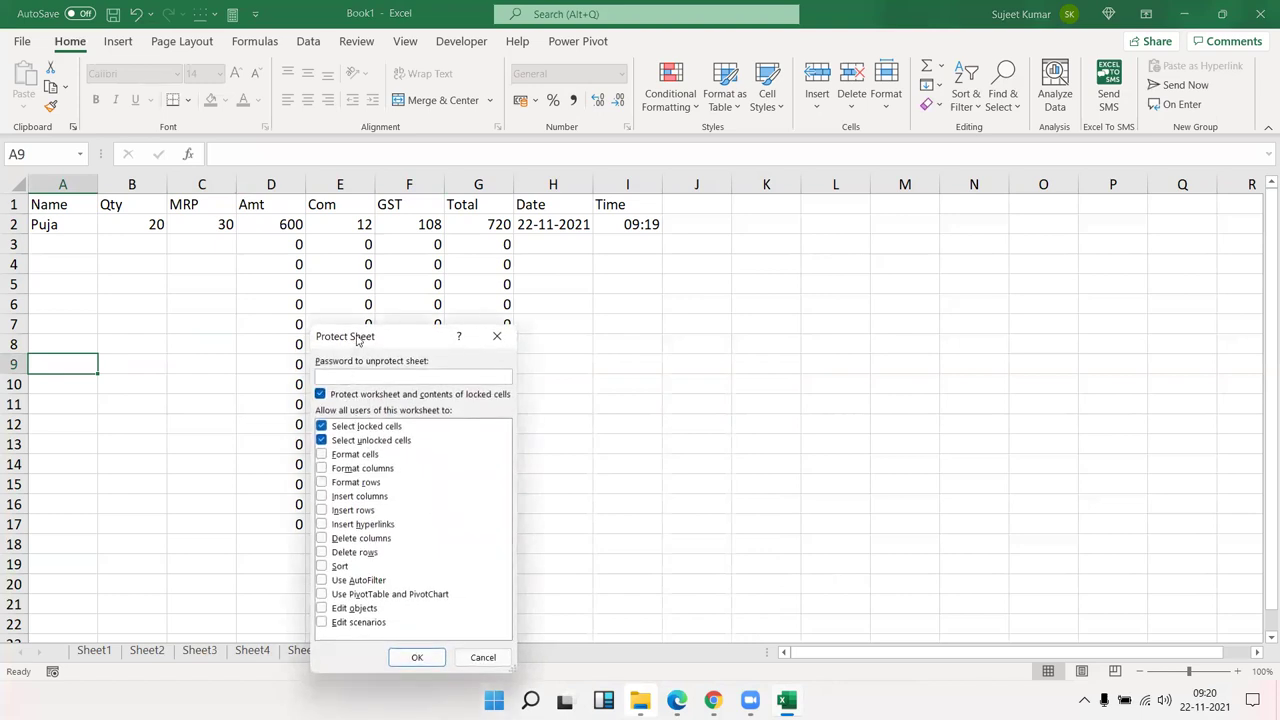
drag(368, 337, 658, 253)
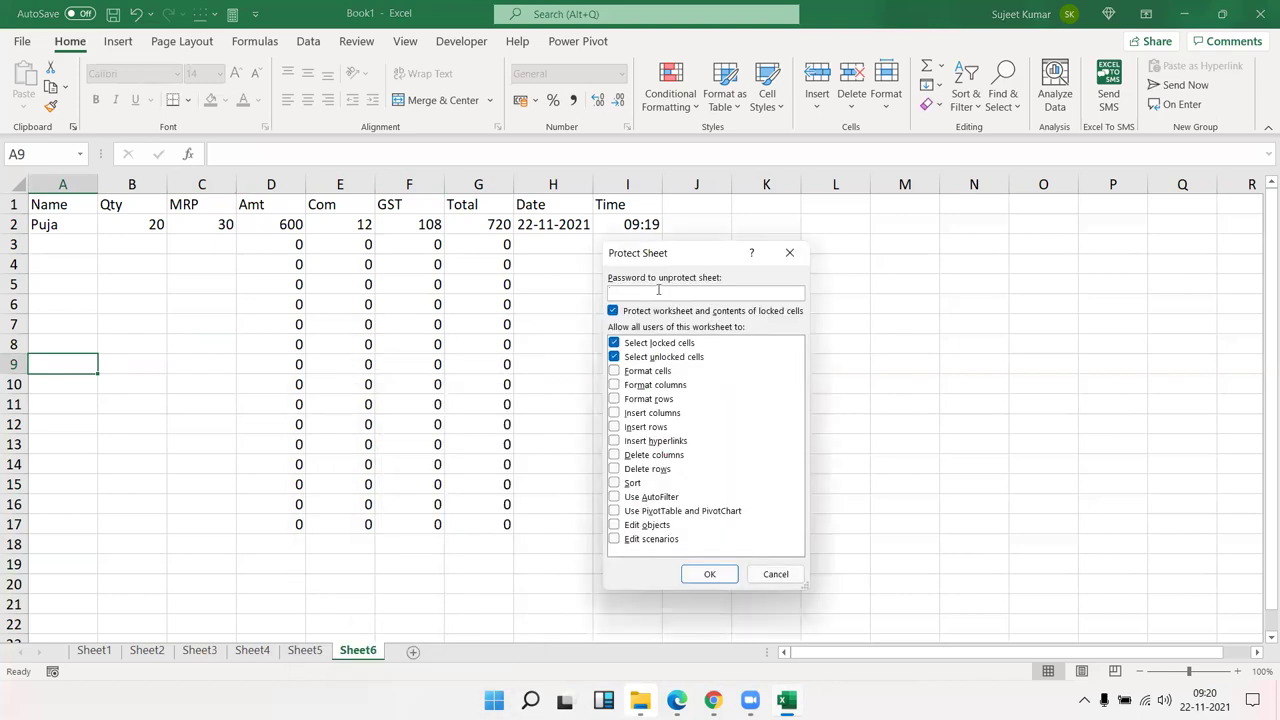
click(615, 343)
click(693, 578)
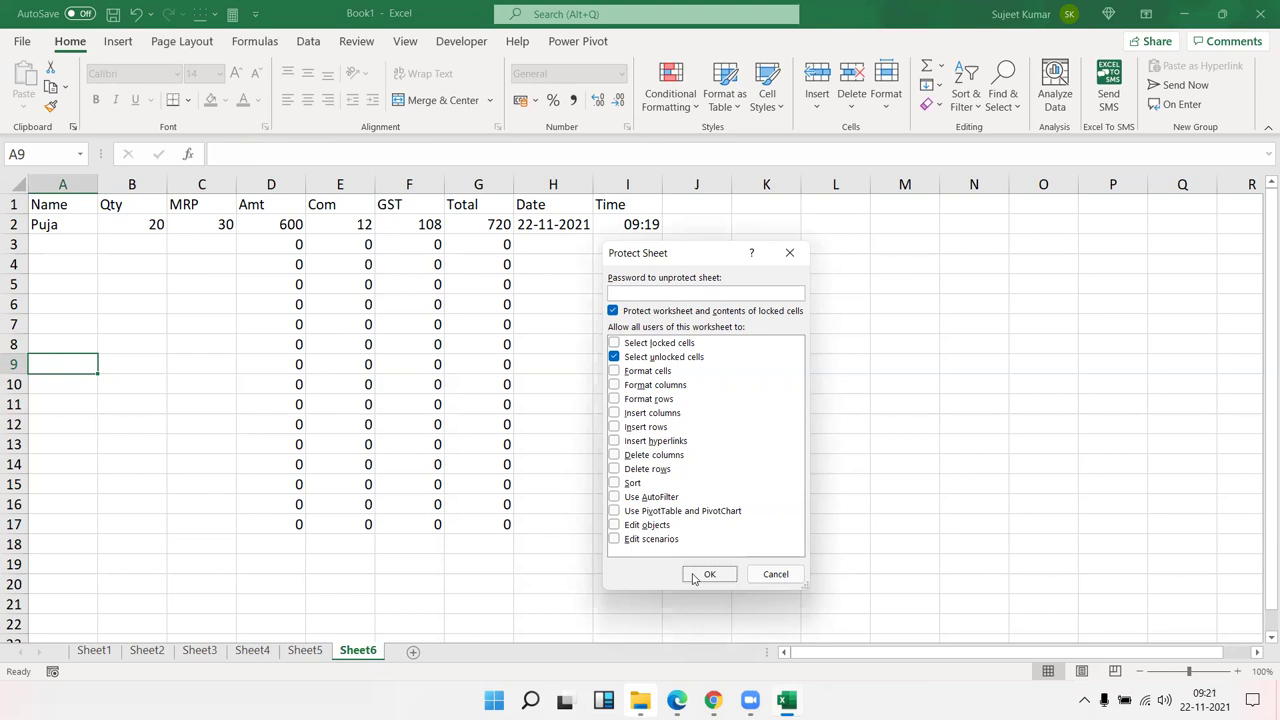
click(693, 578)
- Enter the second record in row 3: a customer name, Qty 32 and MRP 63
click(70, 238)
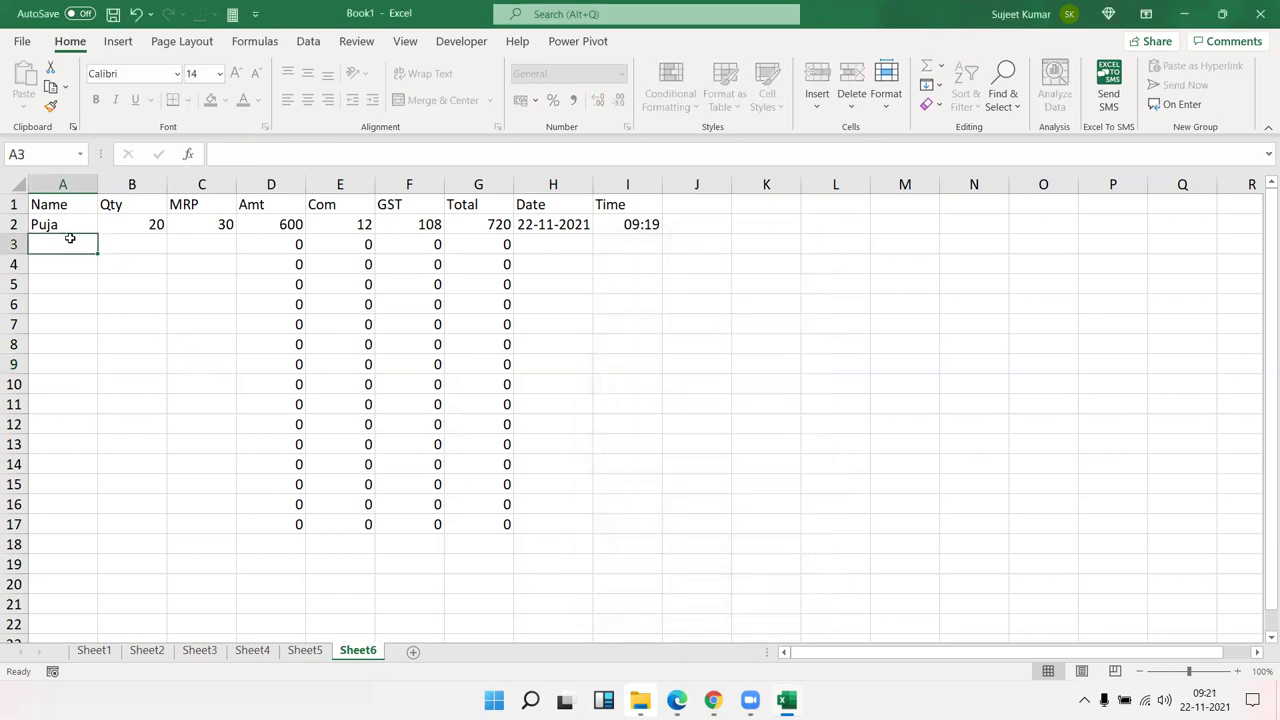
text(Om)
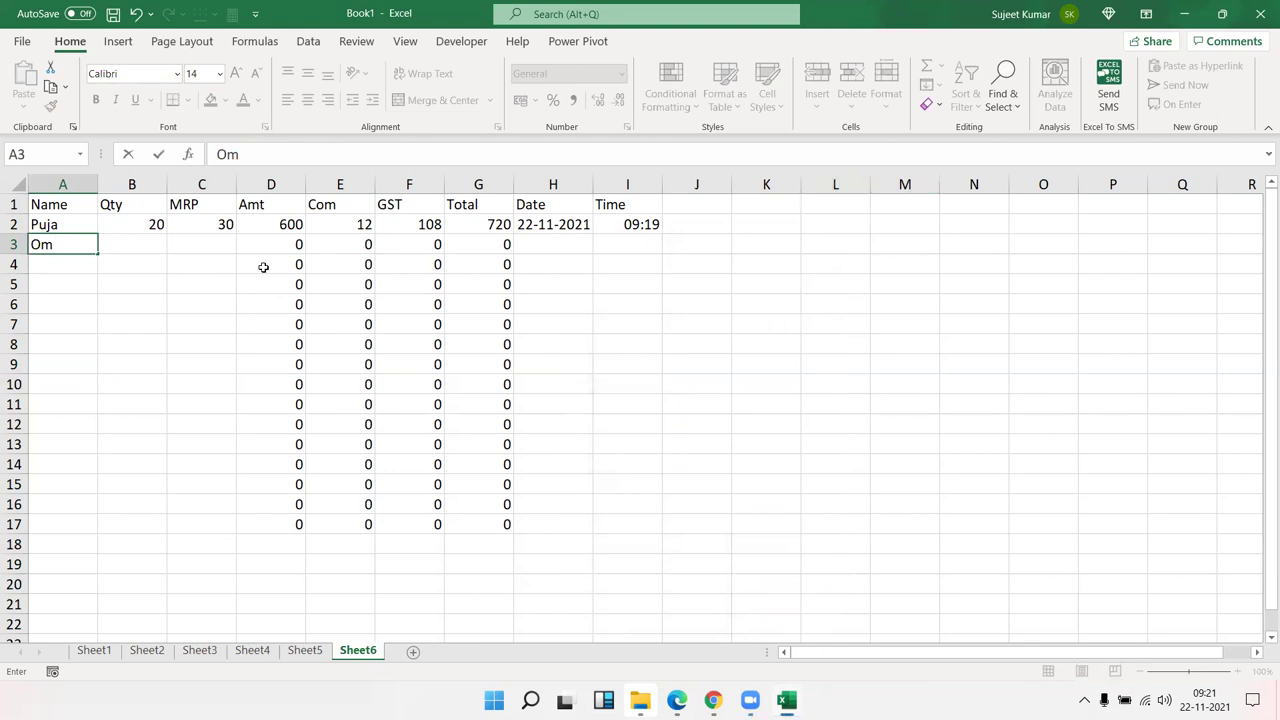
key(Tab)
text(32)
key(Tab)
text(63)
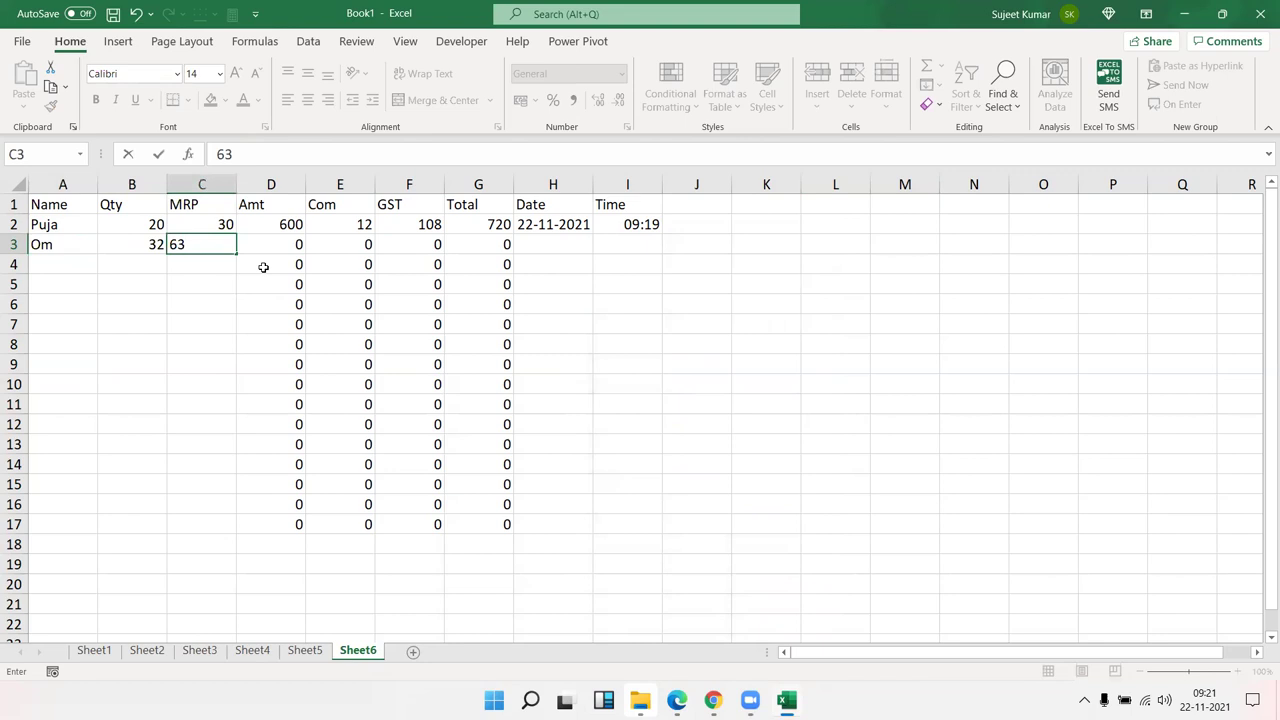
key(Tab)
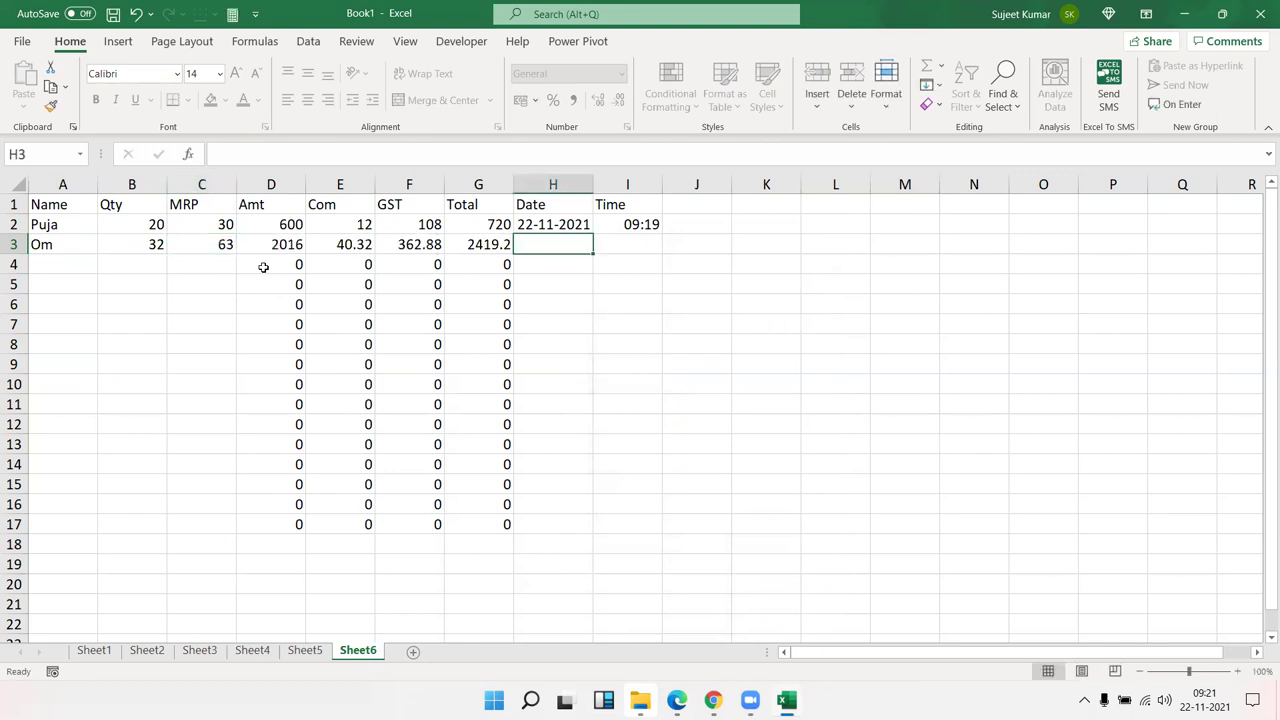
- Stamp row 3 with the date 22-11-2021 in H3 and time 09:21 in I3
key(ctrl+semicolon)
key(Tab)
text(:)
key(Tab)
key(Left)
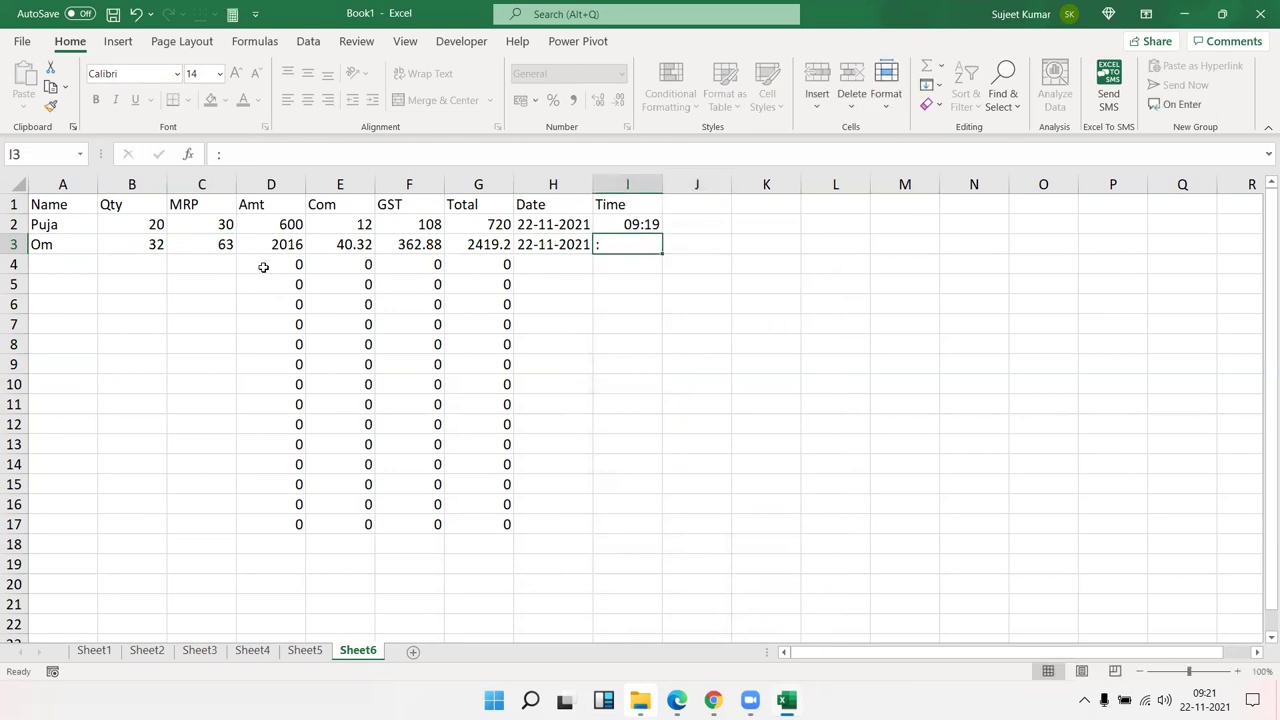
key(ctrl+shift+semicolon)
key(ctrl+Return)
key(Down)
key(Left)
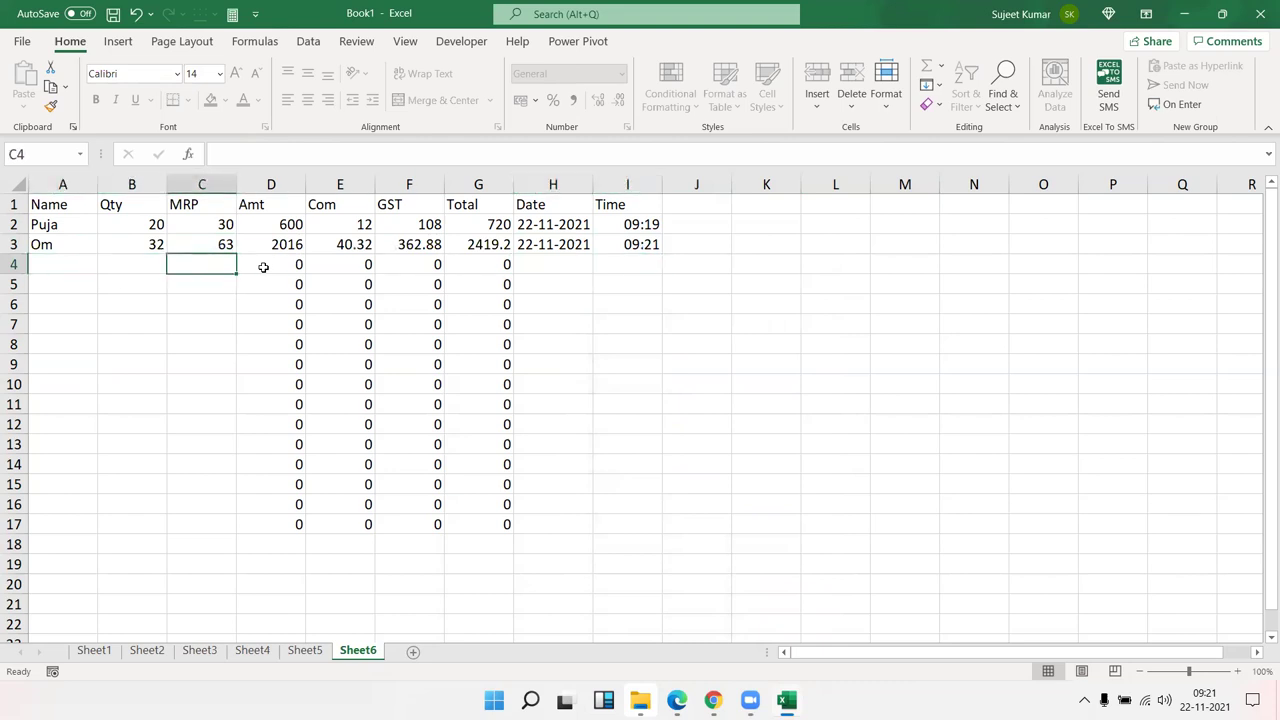
key(F2)
key(Escape)
click(584, 281)
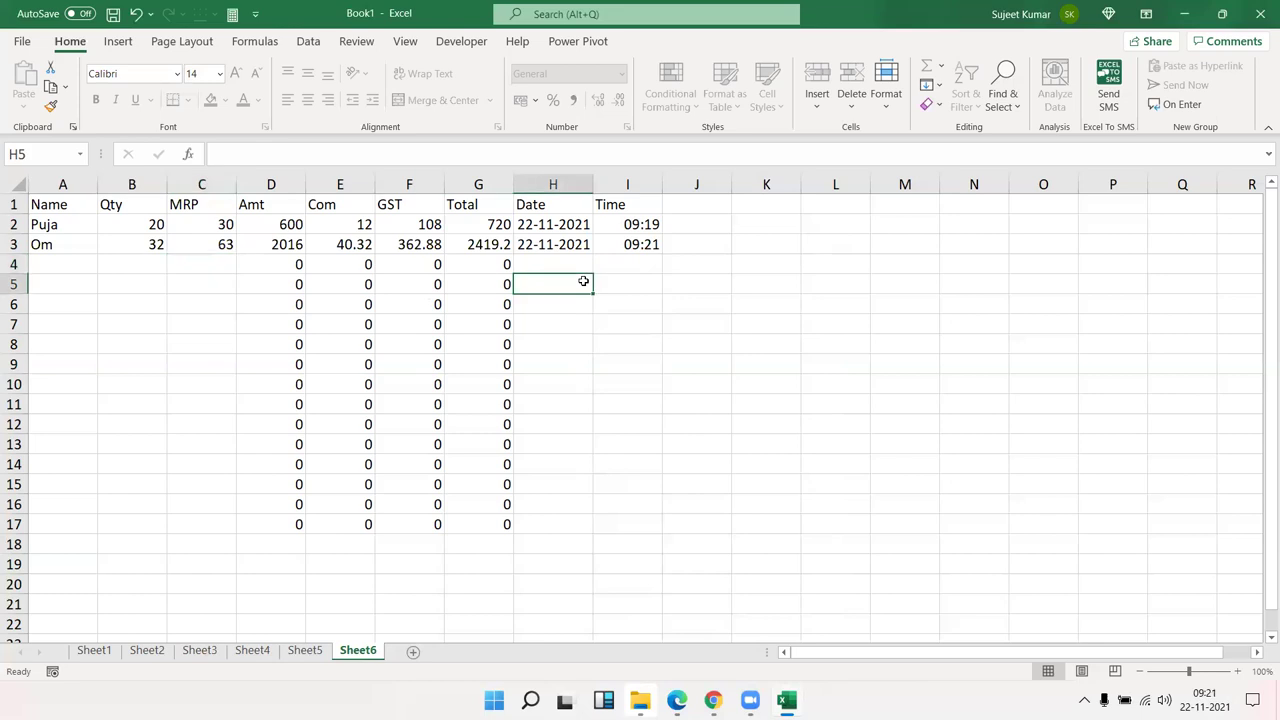
- Find Protect Workbook on the Review tab, cancel it, and inspect Sheet6's tab menu
click(622, 278)
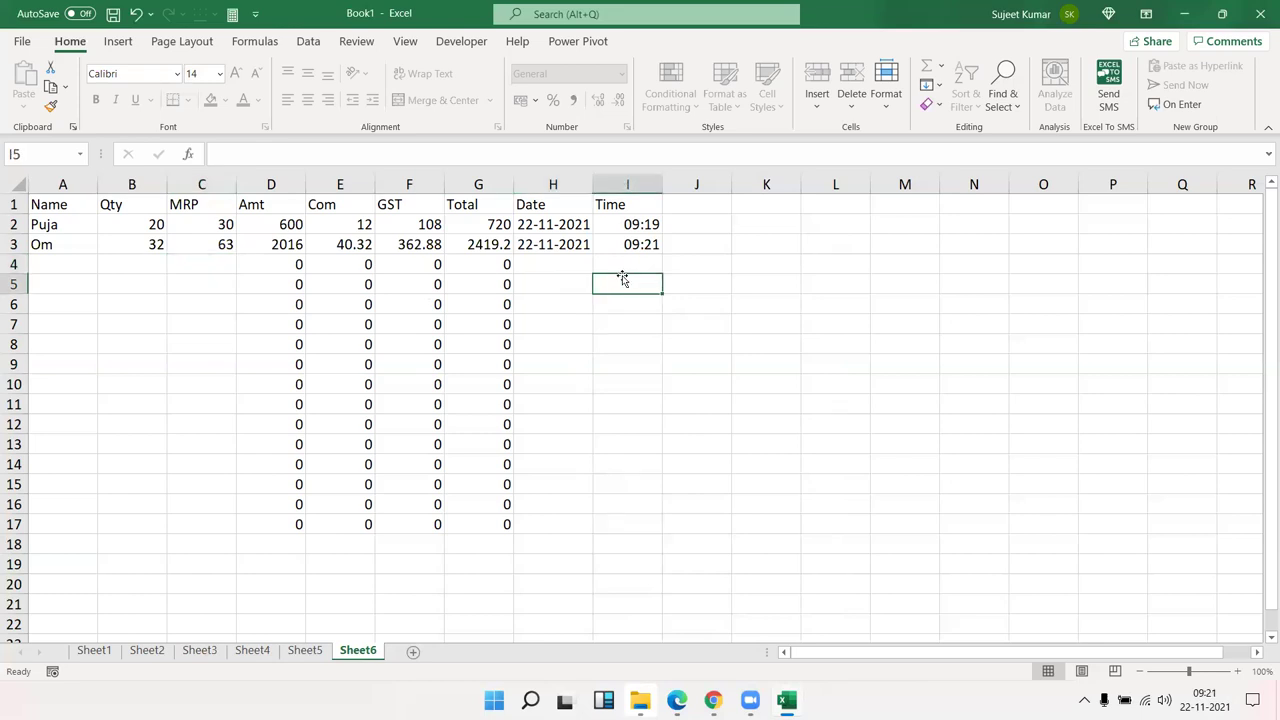
click(447, 45)
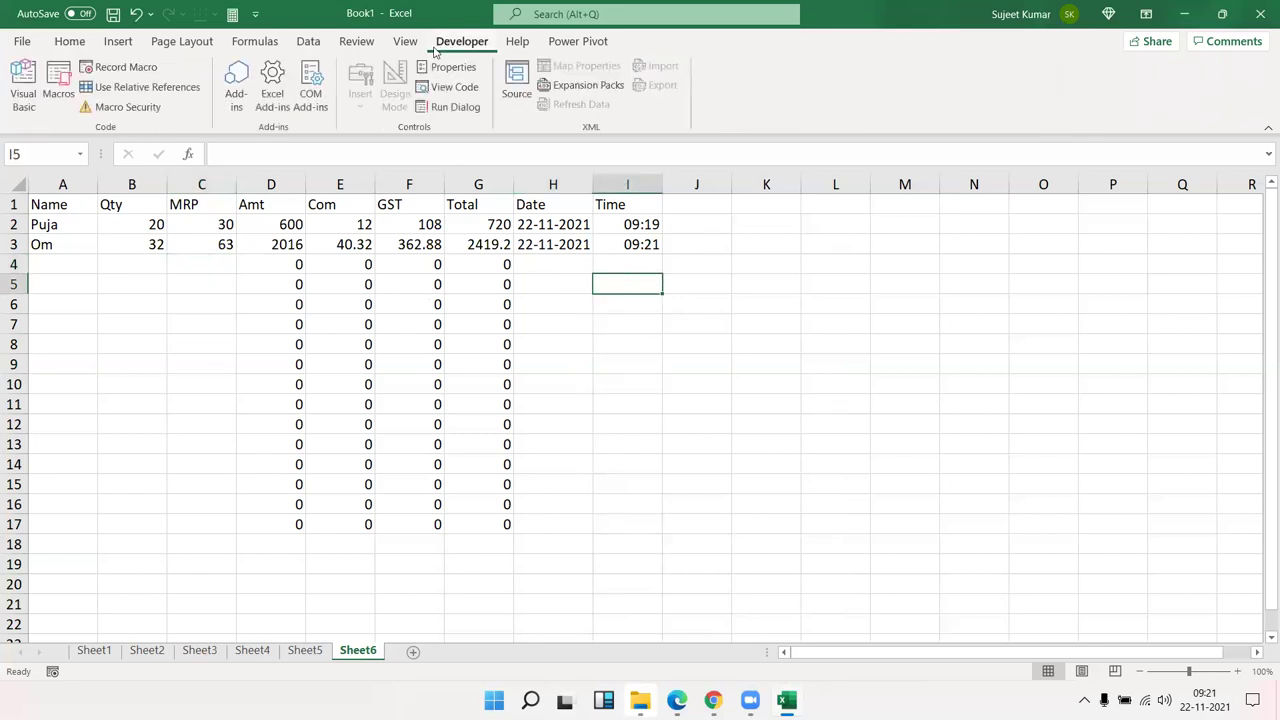
click(358, 43)
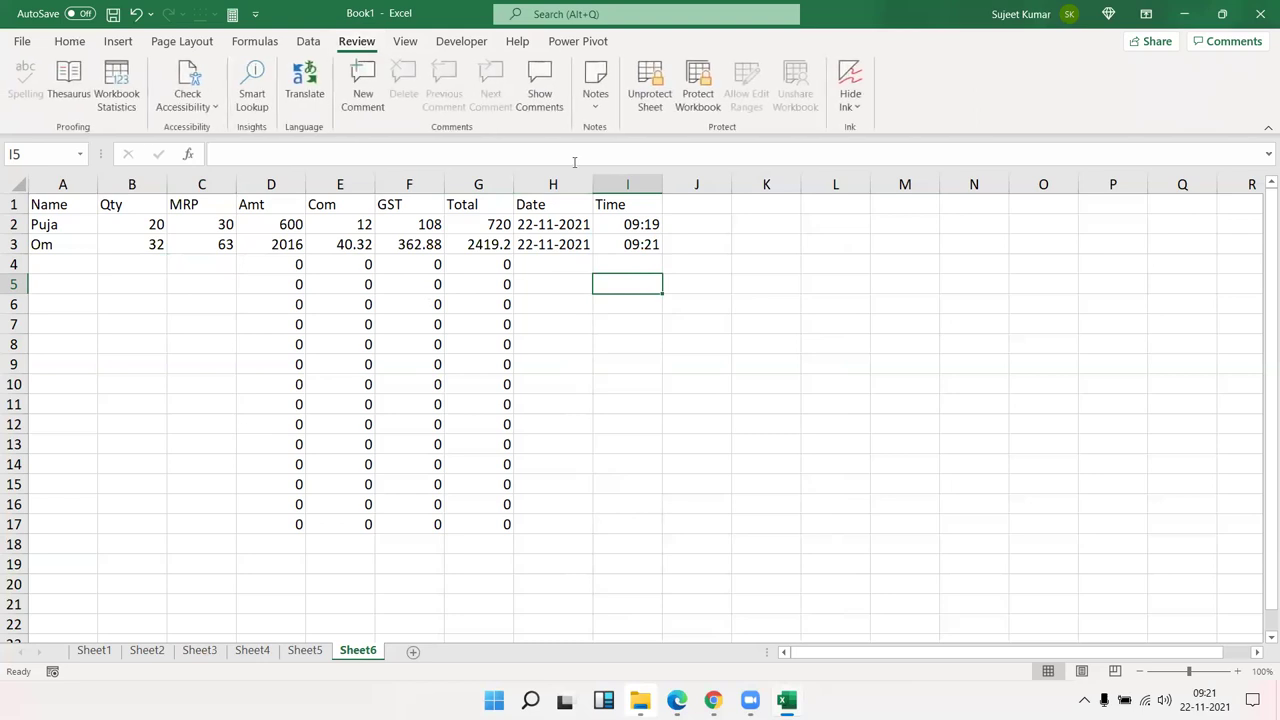
click(697, 118)
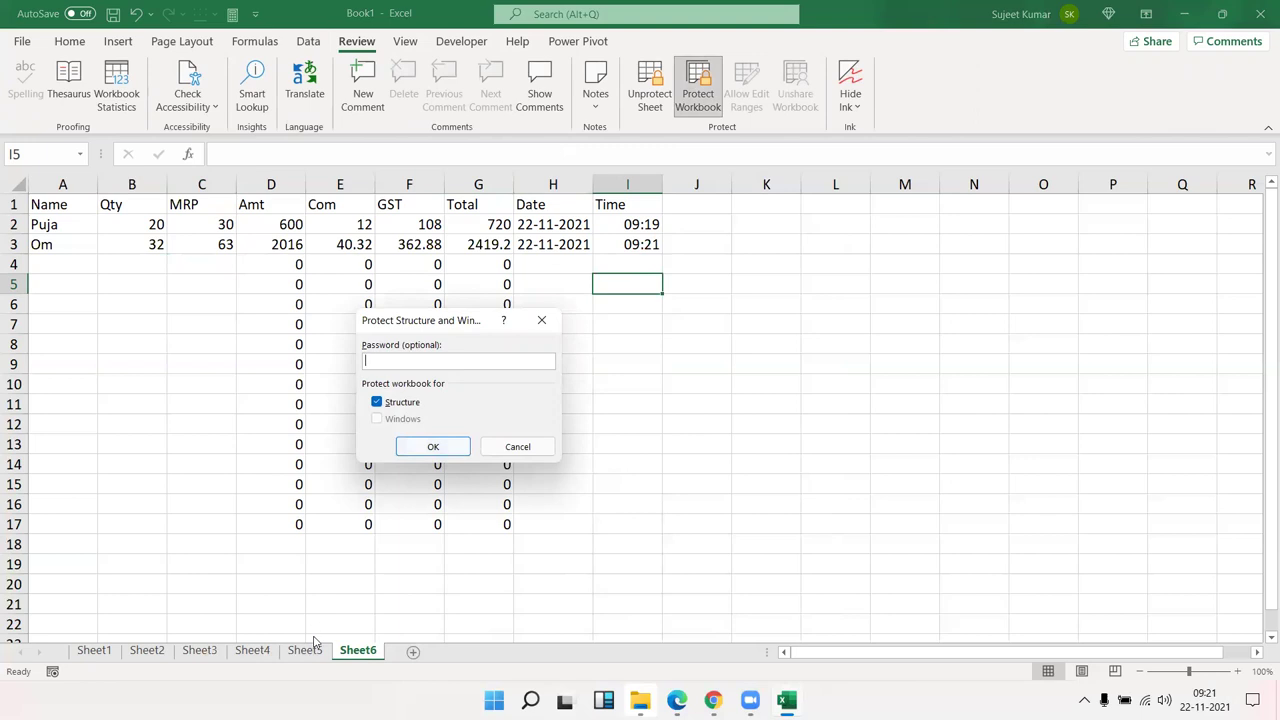
key(Escape)
right_click(348, 652)
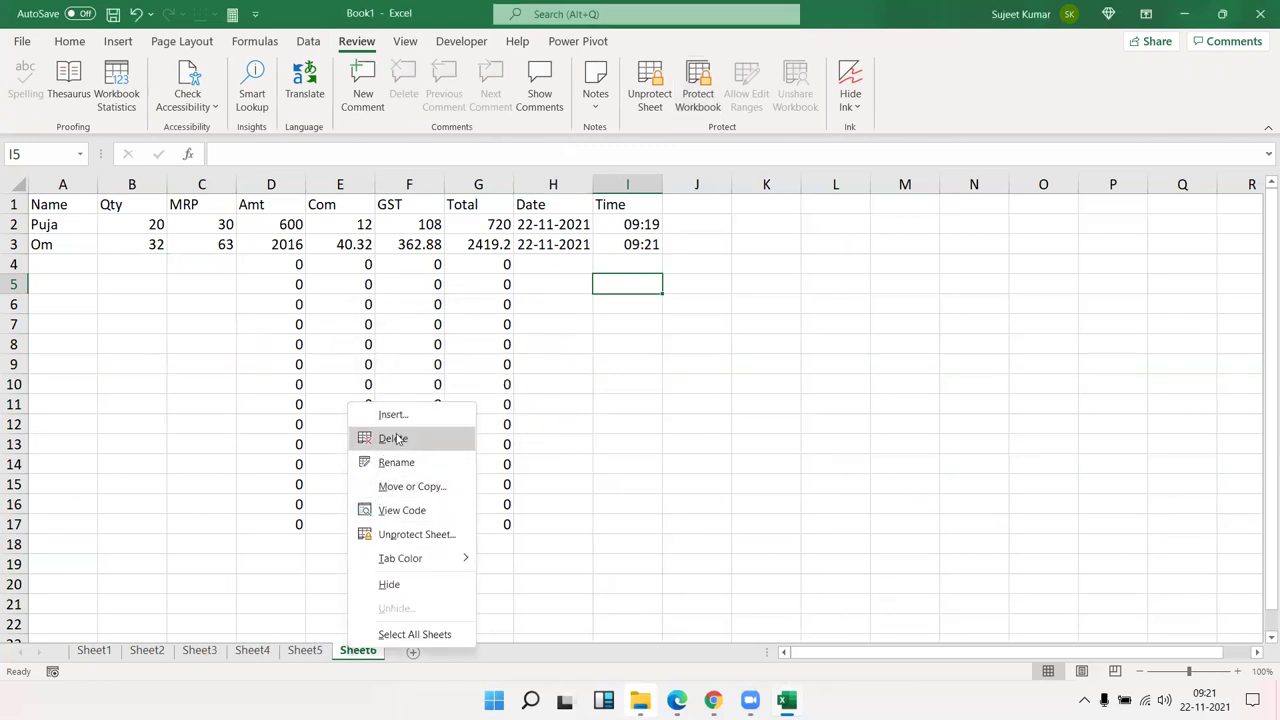
click(357, 659)
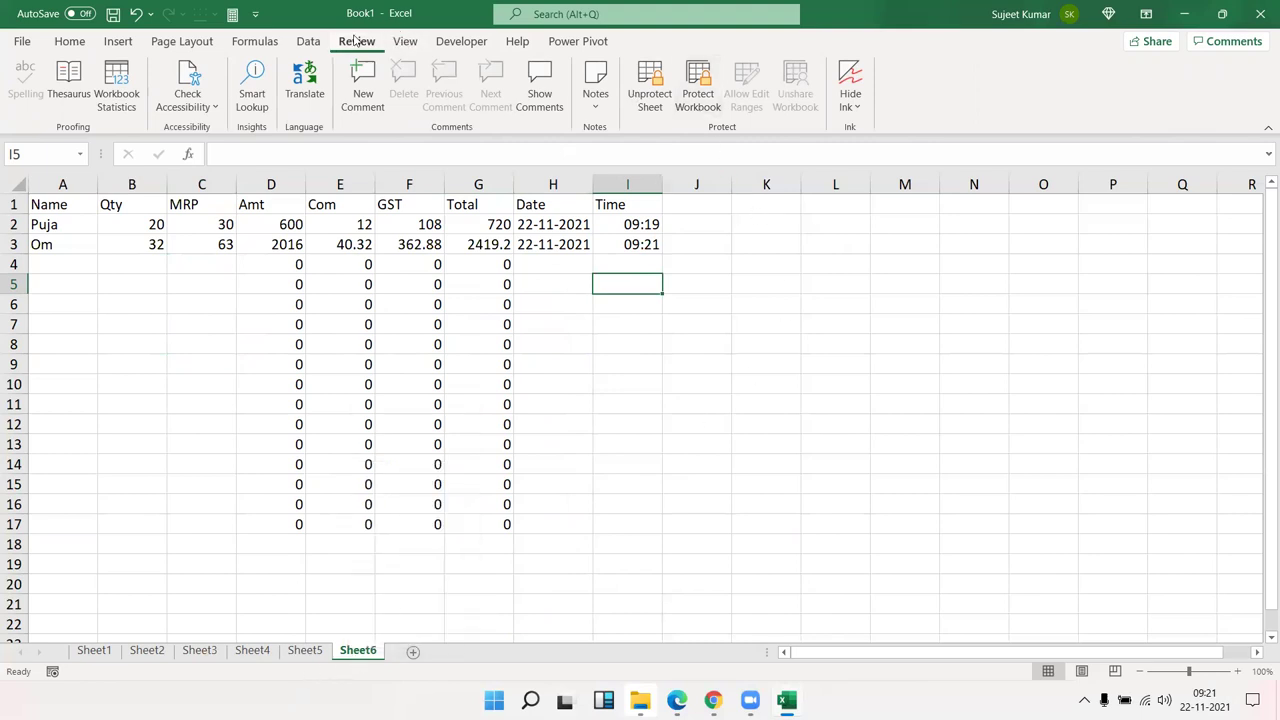
- Protect the workbook structure with a password and verify Sheet6's insert/delete/rename options are greyed
click(697, 88)
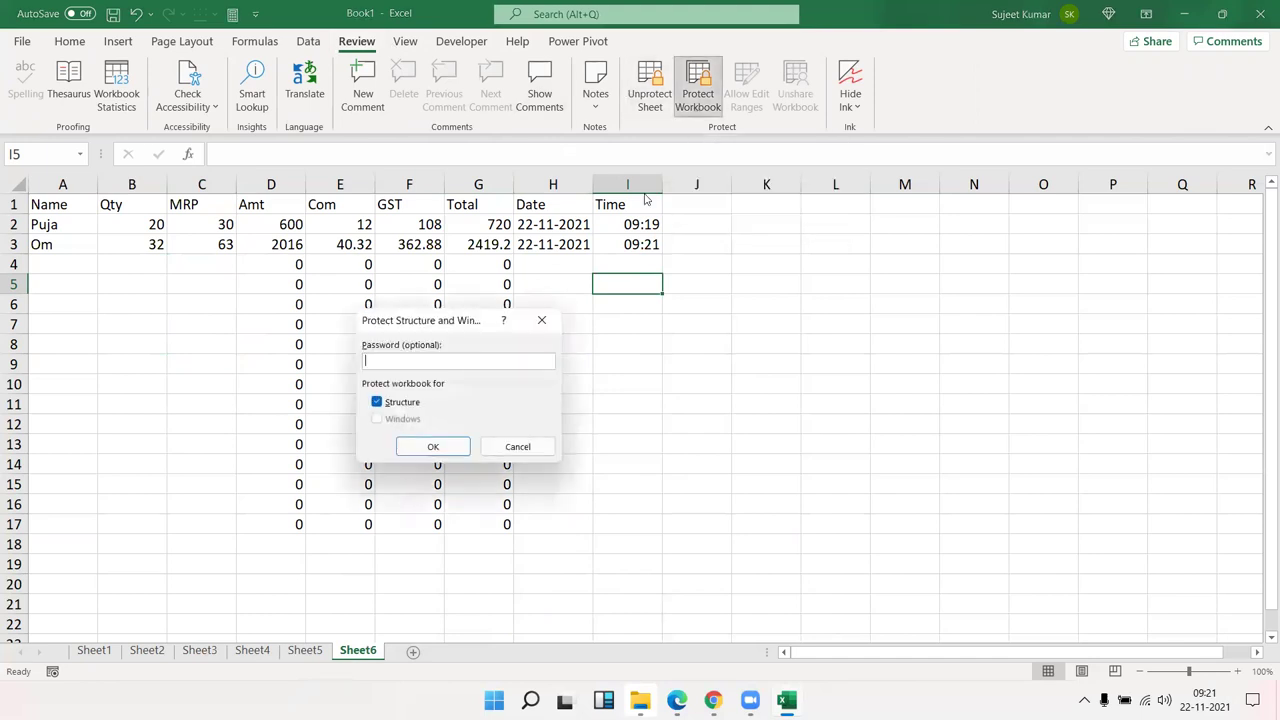
key(Return)
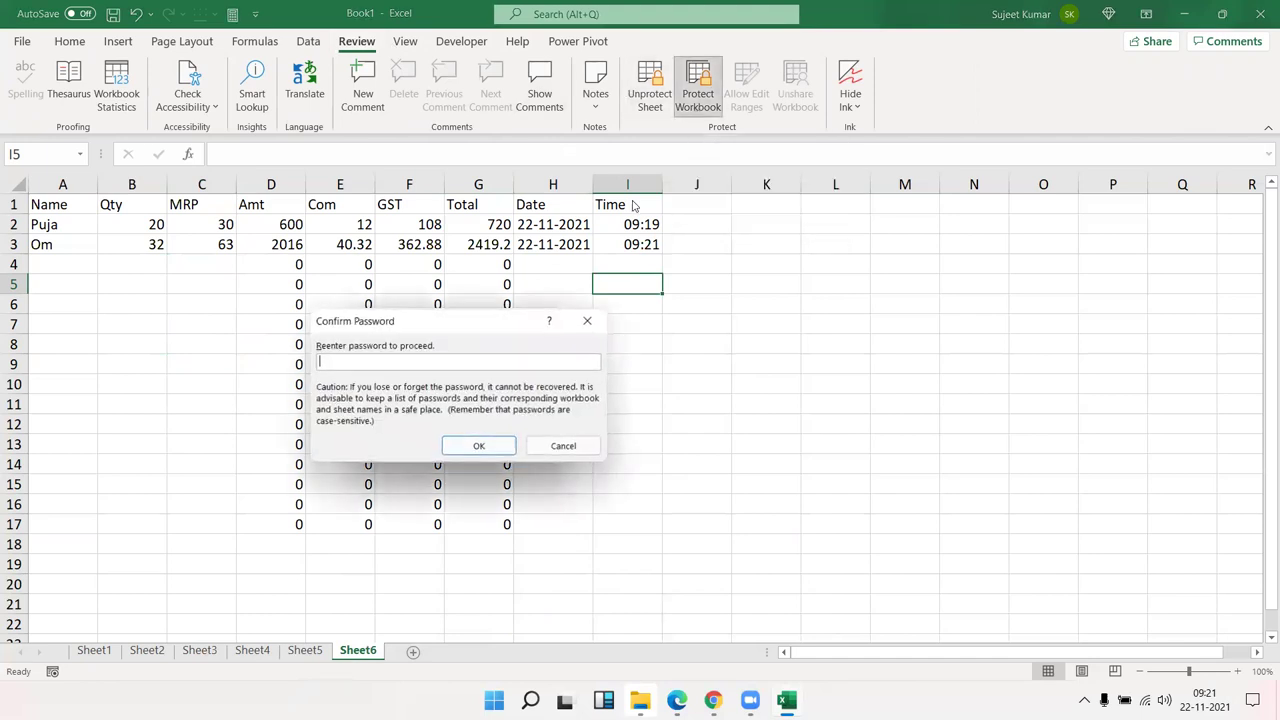
text(1)
key(Return)
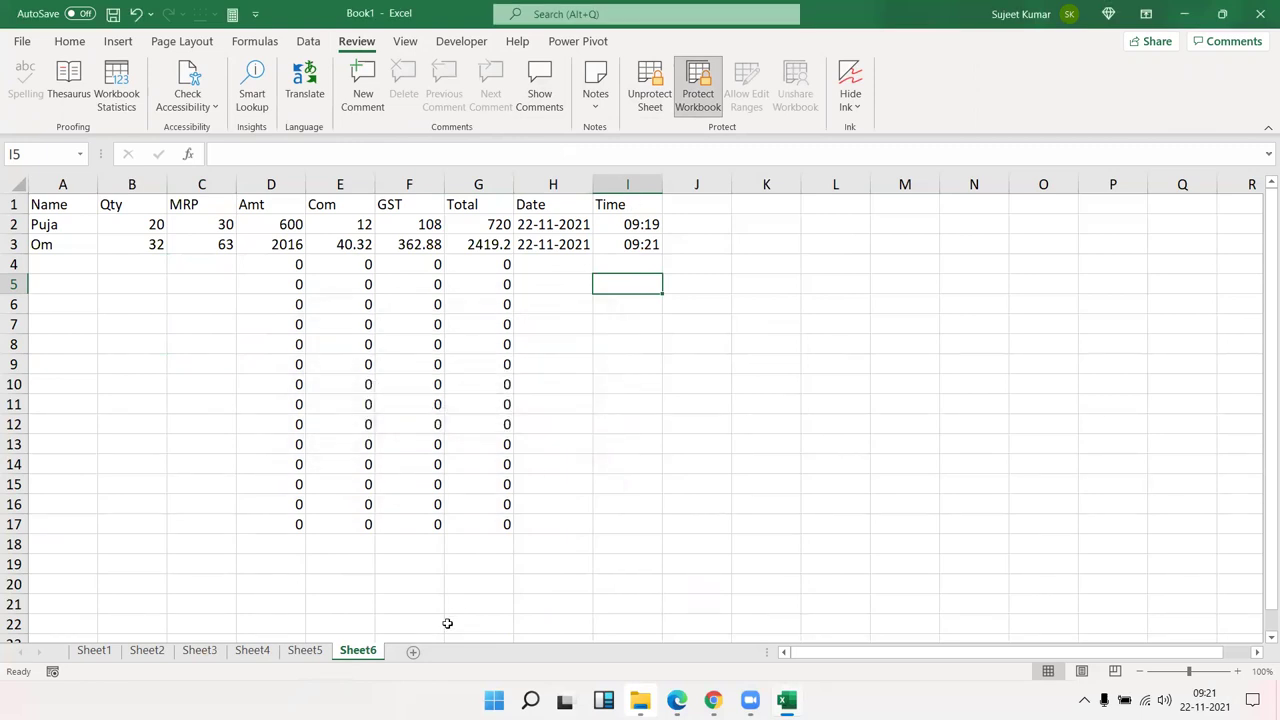
right_click(361, 658)
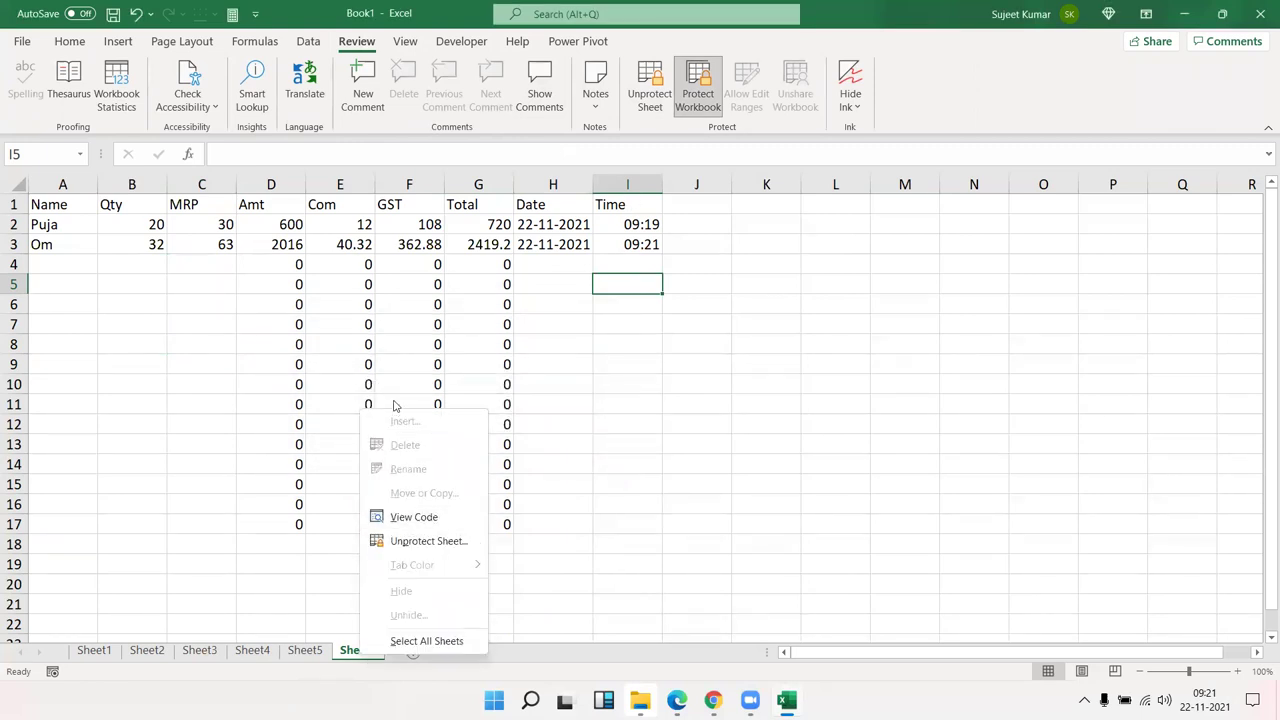
click(663, 373)
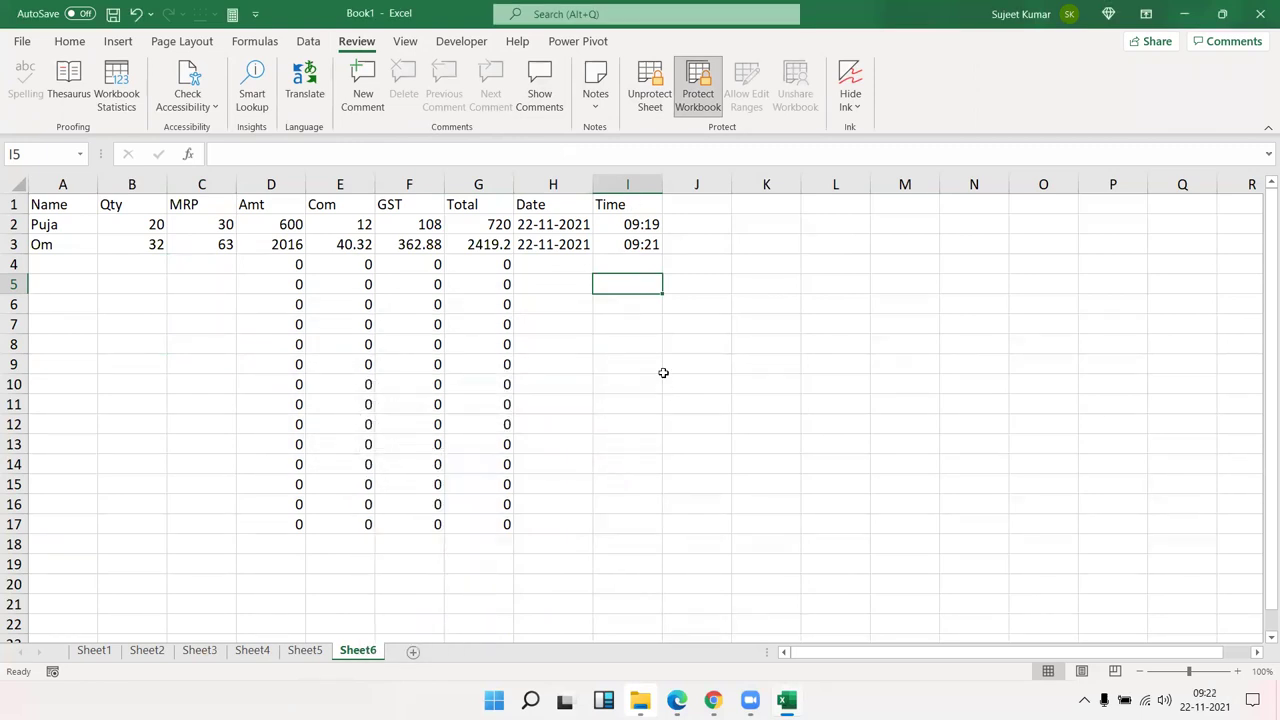
click(218, 329)
- Bring up the Save As browse dialog and reposition it lower and to the right
click(22, 42)
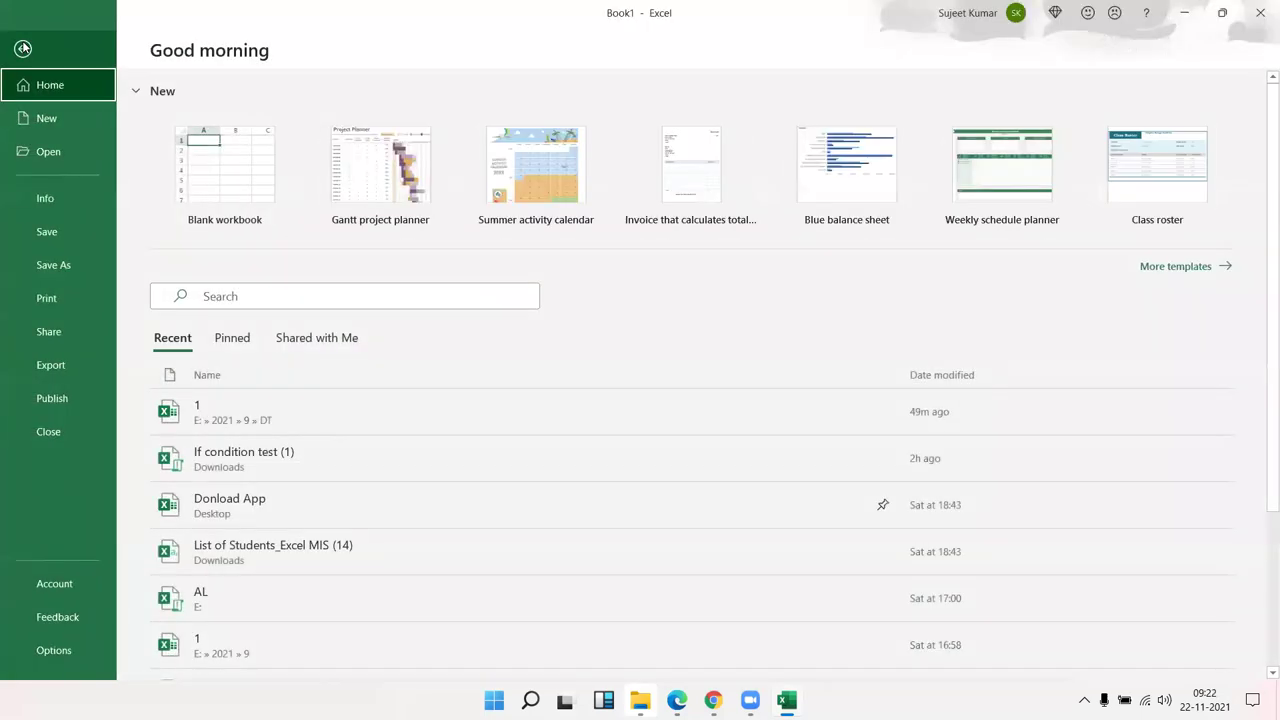
click(50, 258)
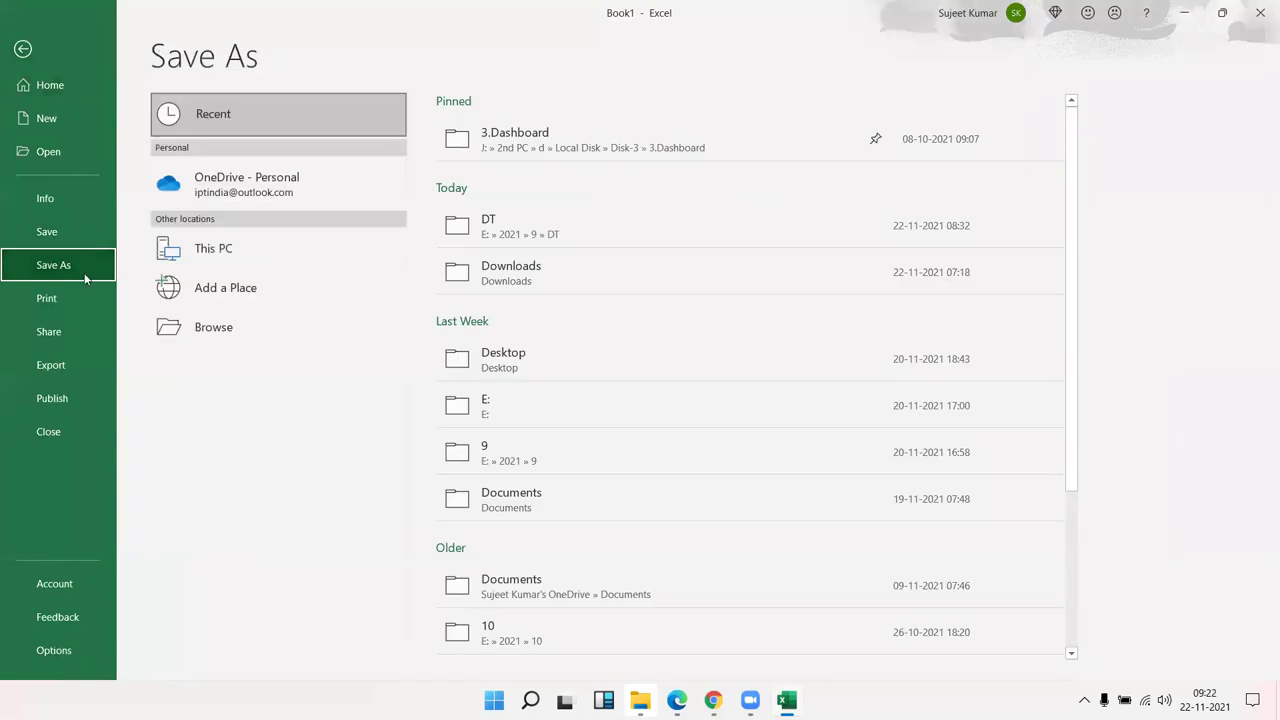
click(198, 330)
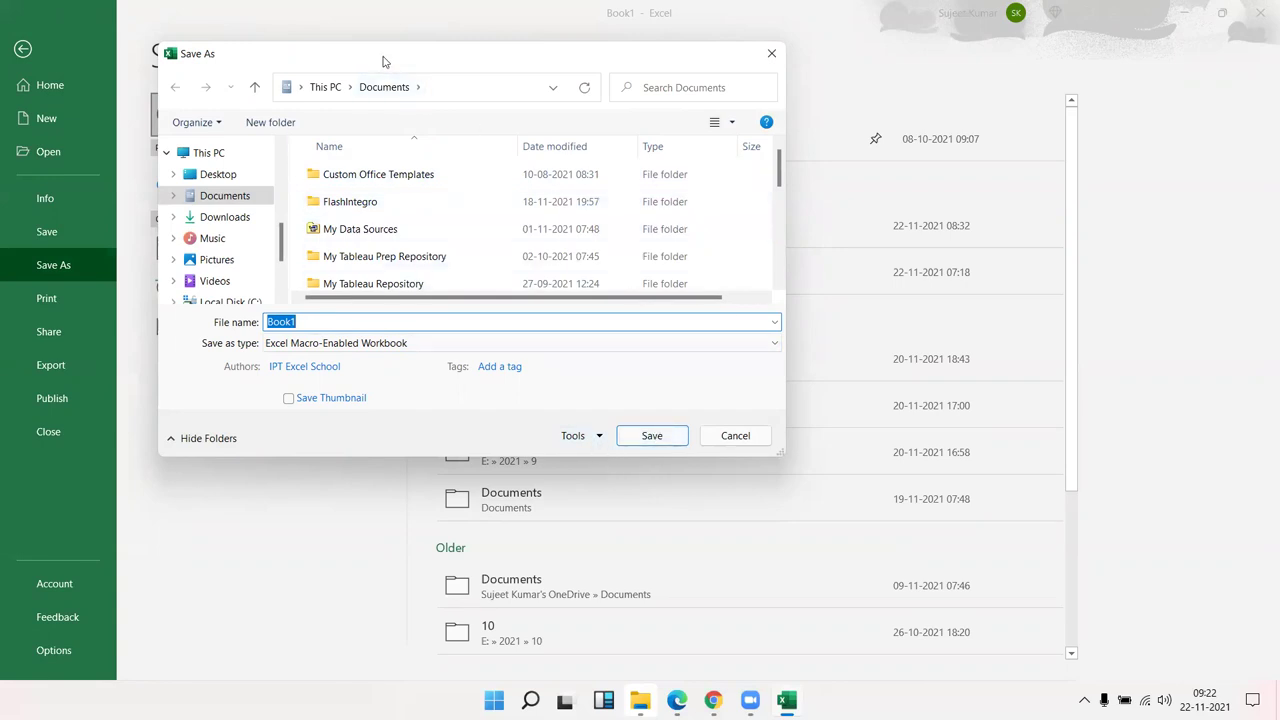
drag(383, 62, 422, 116)
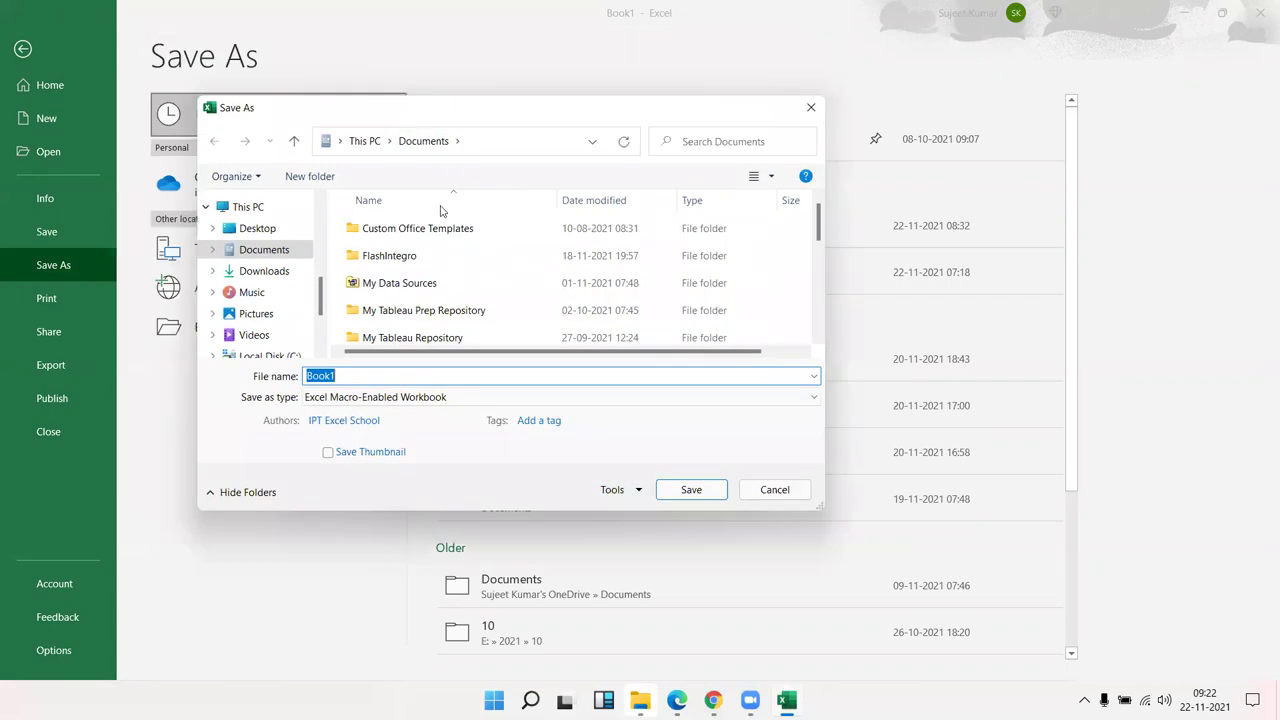
- Review the open and modify password fields in General Options, then cancel without saving
click(637, 491)
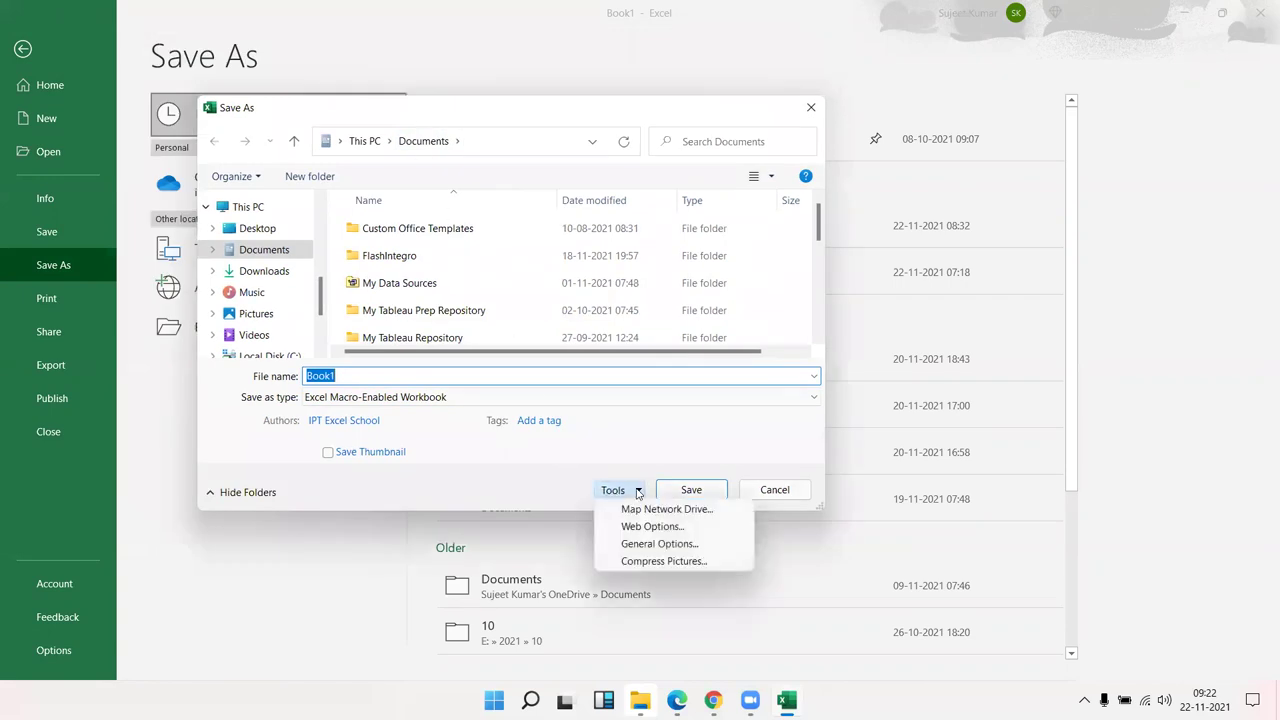
click(652, 545)
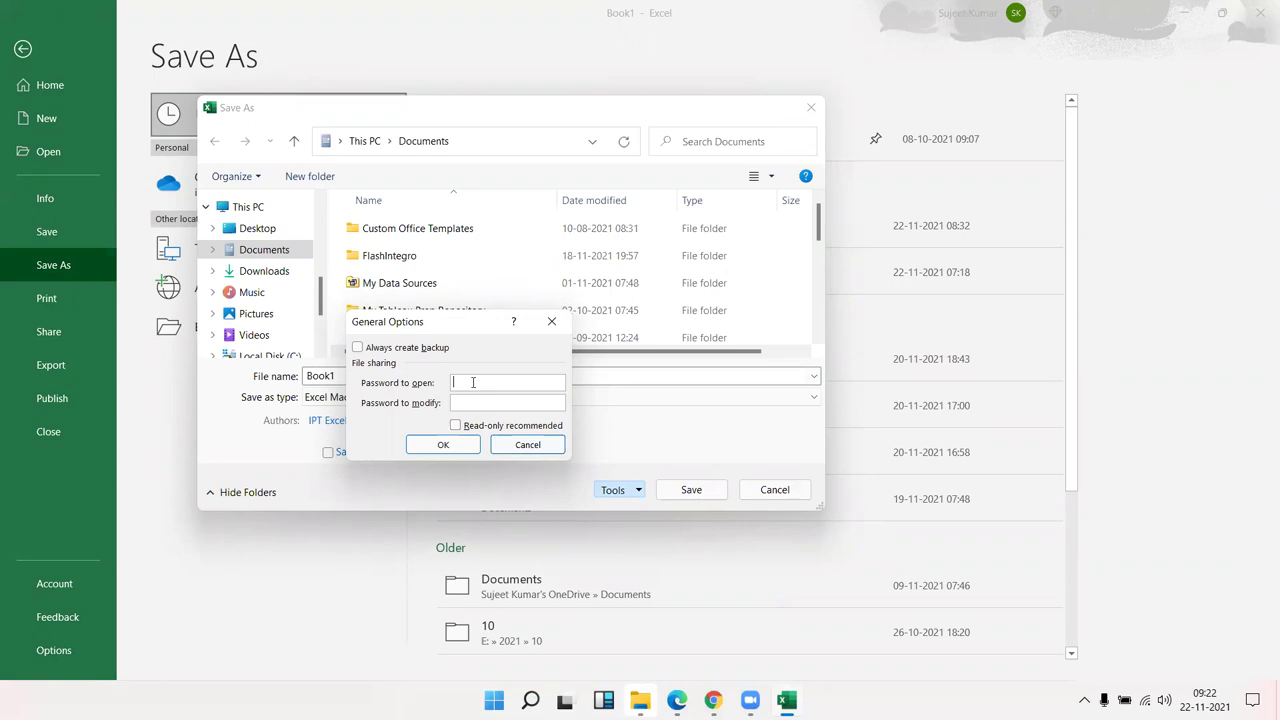
click(546, 445)
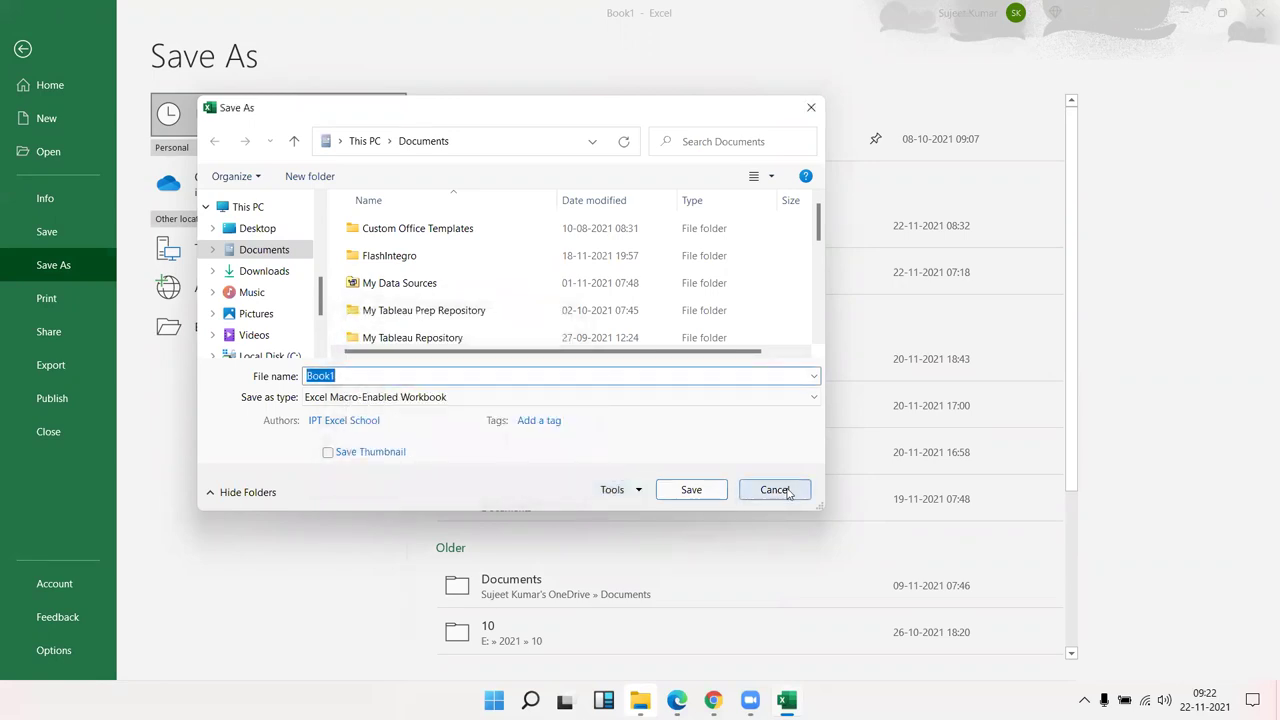
click(786, 489)
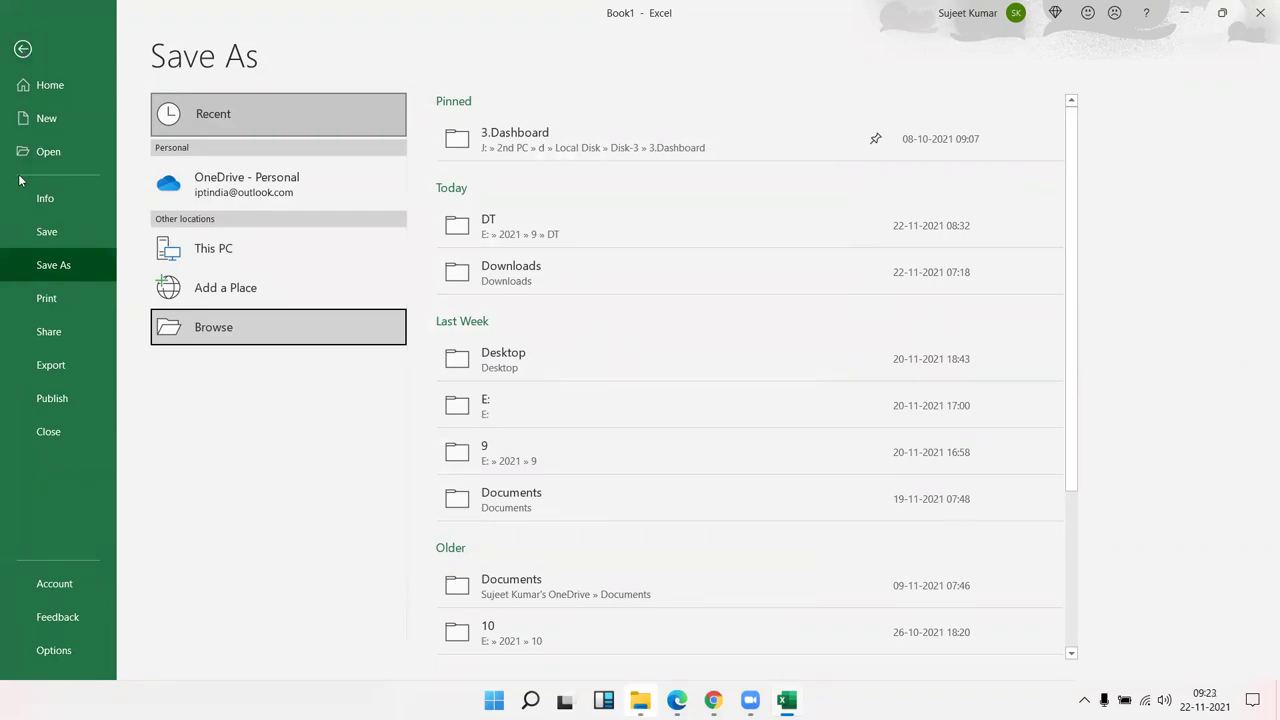
- From the Info page, choose Protect Workbook's Encrypt with Password option for Book1
click(42, 198)
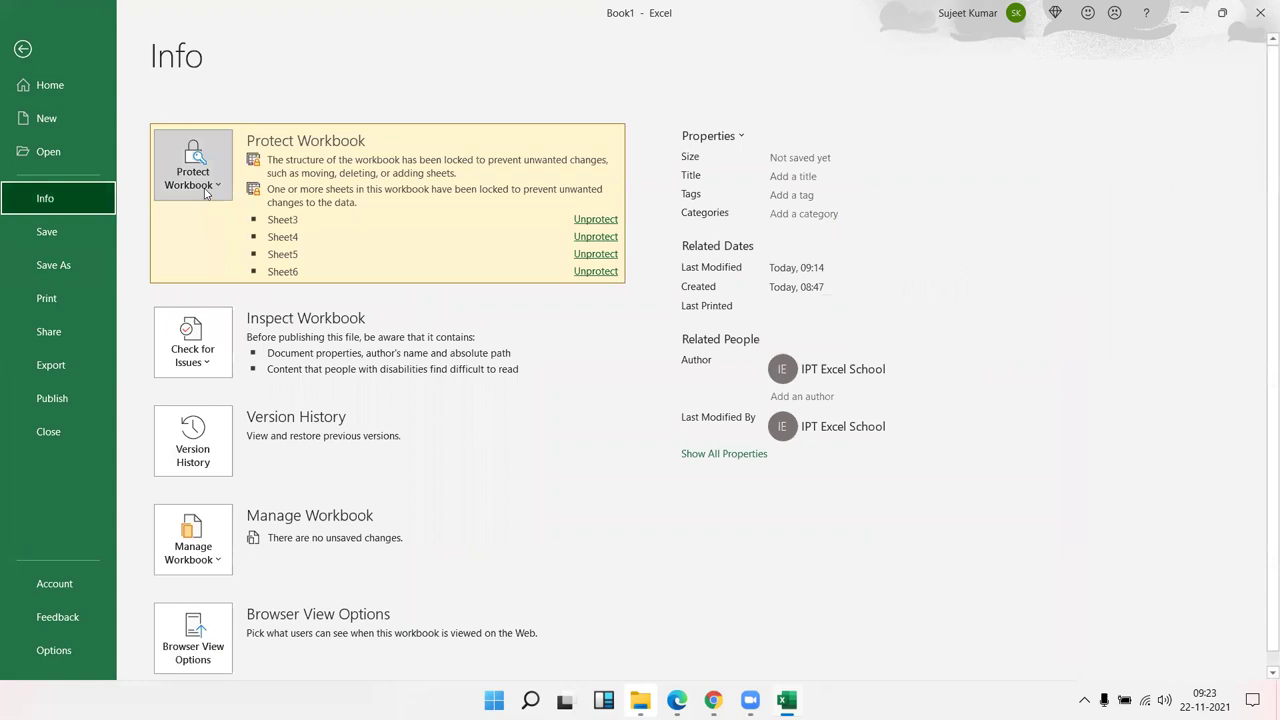
click(206, 192)
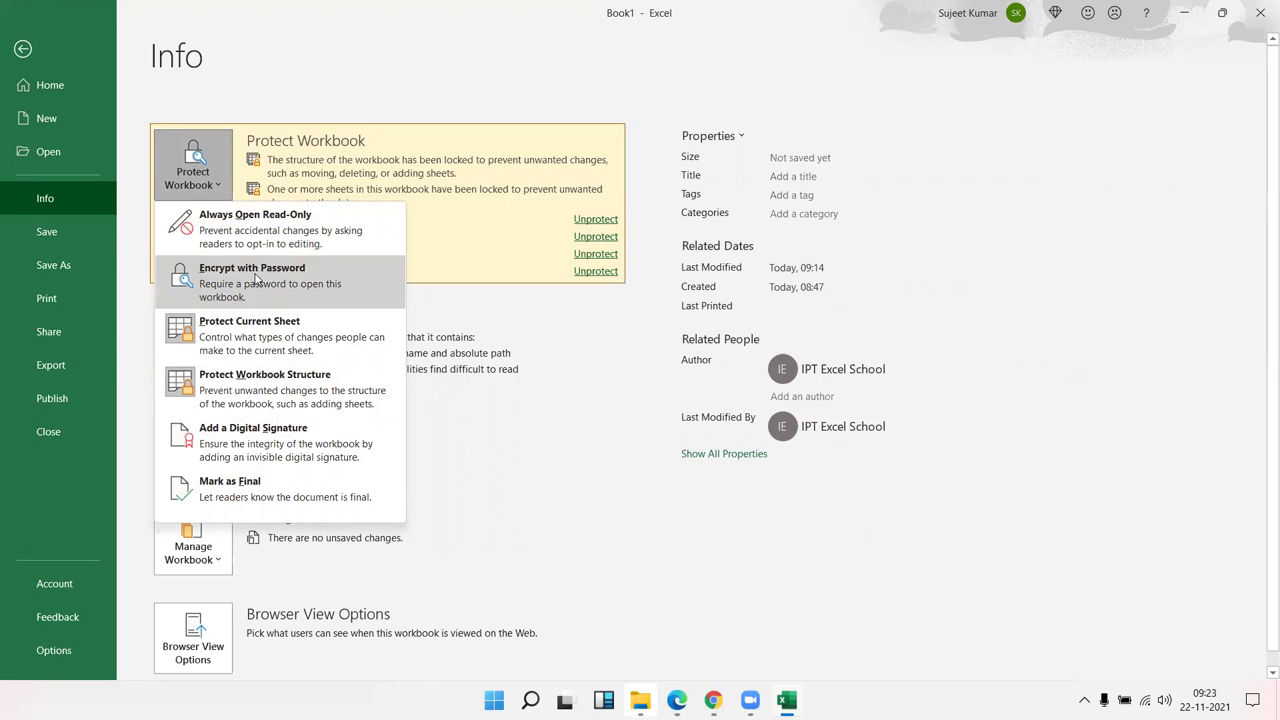
click(256, 280)
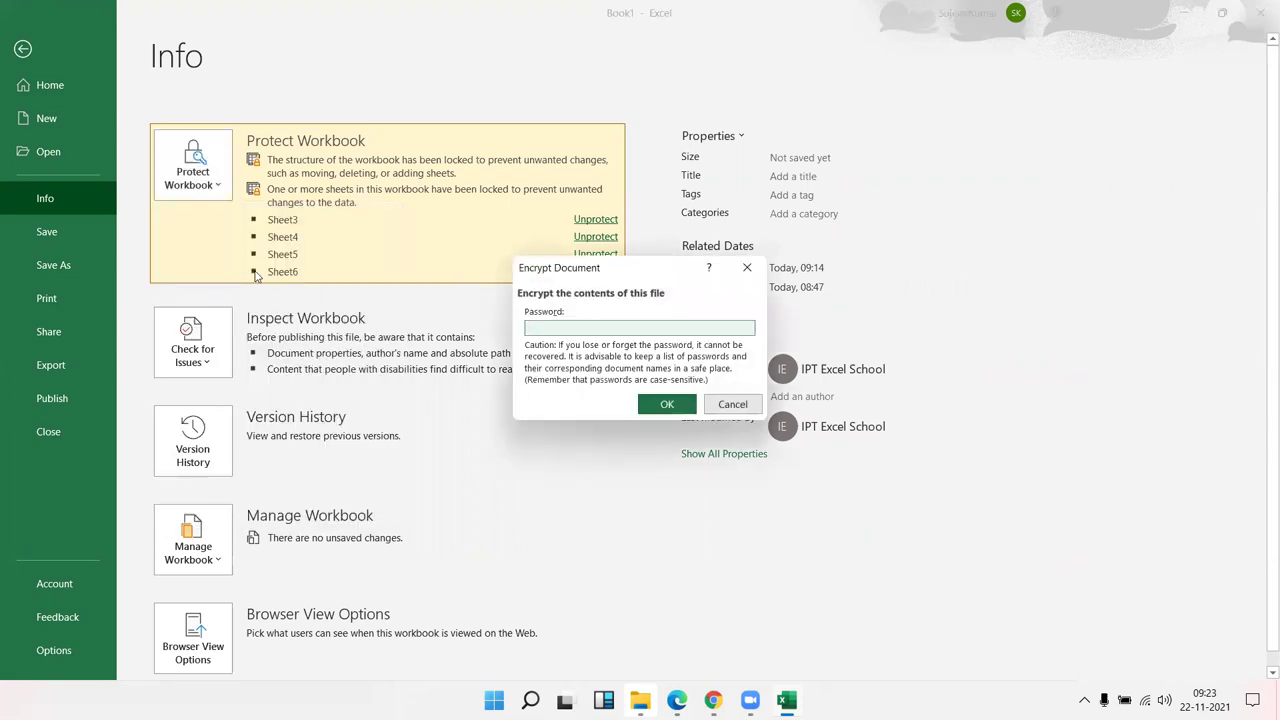